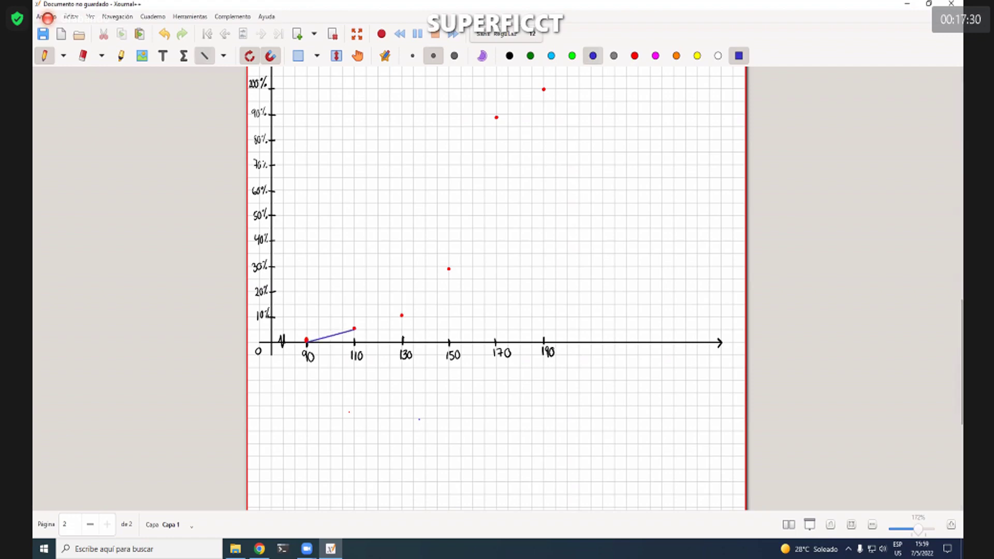
Step: Connect the red points from 110 to 190 with straight blue segments to complete the ascending curve
left_click_drag(354, 328, 402, 316)
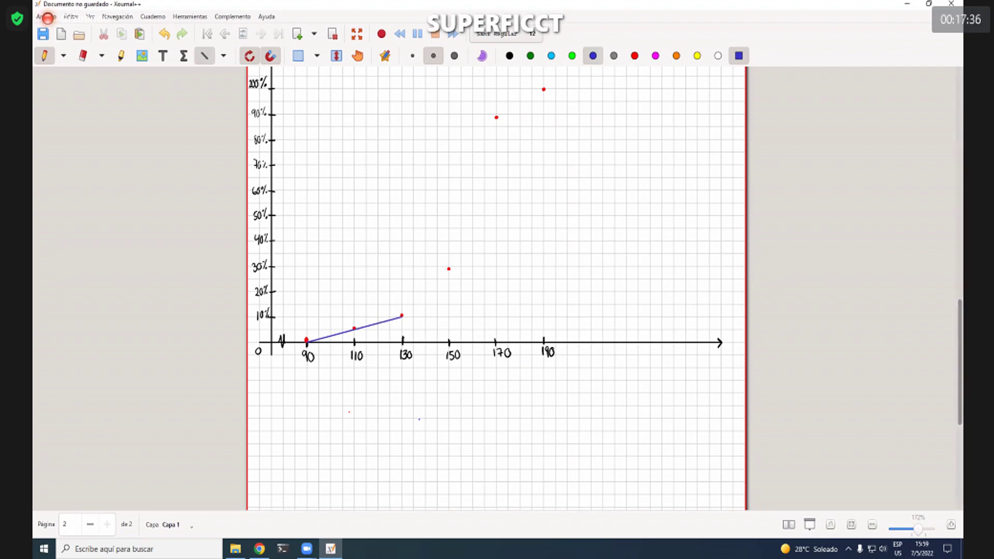
left_click_drag(402, 316, 448, 269)
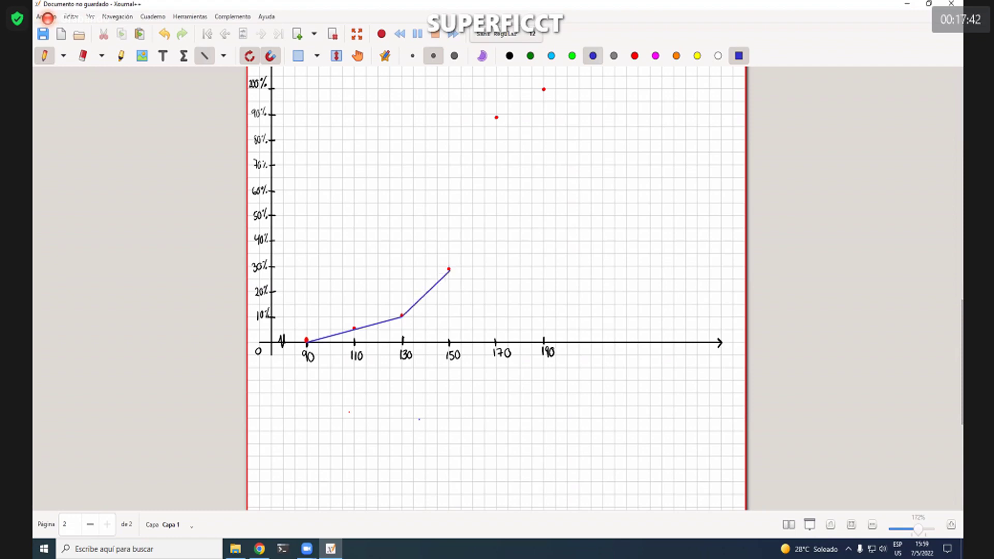
left_click_drag(449, 267, 449, 270)
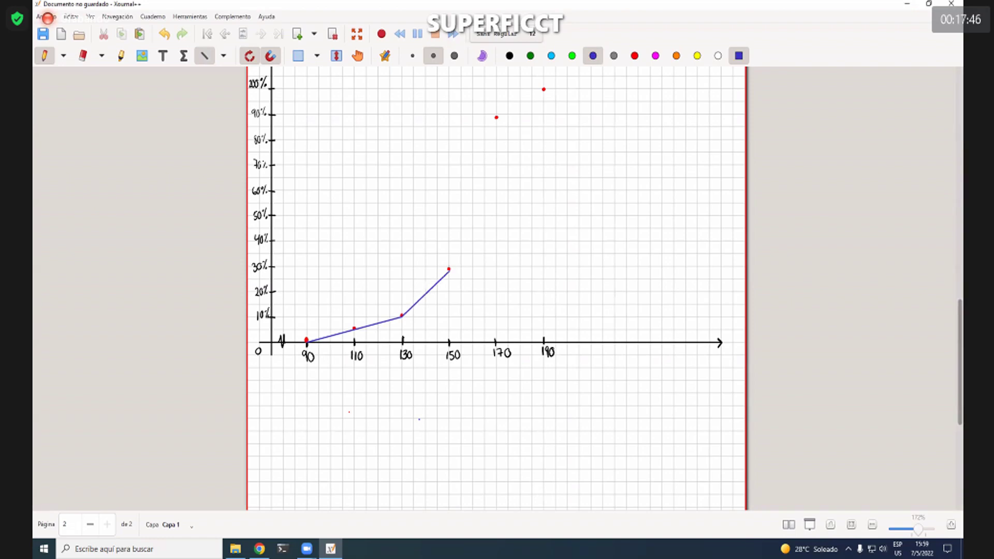
mouse_move(449, 269)
left_mouse_down()
mouse_move(484, 139)
mouse_move(518, 108)
left_mouse_up()
key("ctrl+z")
left_click_drag(496, 115, 544, 89)
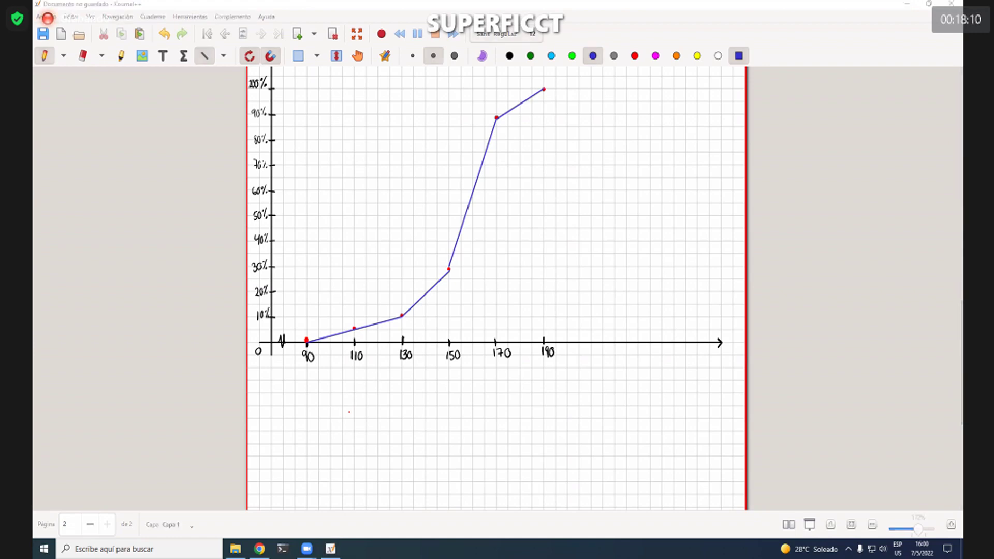
Step: Switch to Excel and clear the percentage values in I6:I10
key("alt+Tab")
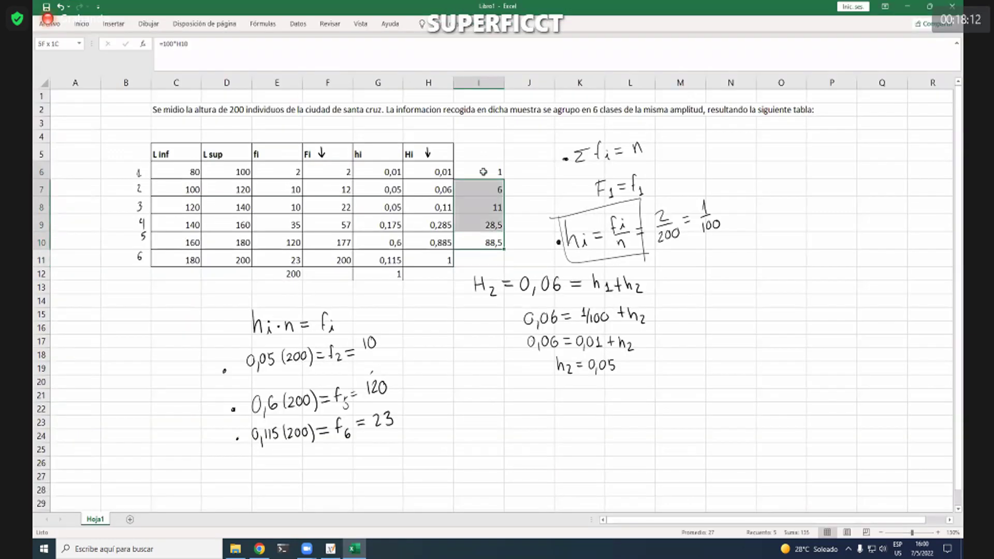
left_click_drag(487, 242, 482, 173)
key("Delete")
left_click(477, 153)
type("H")
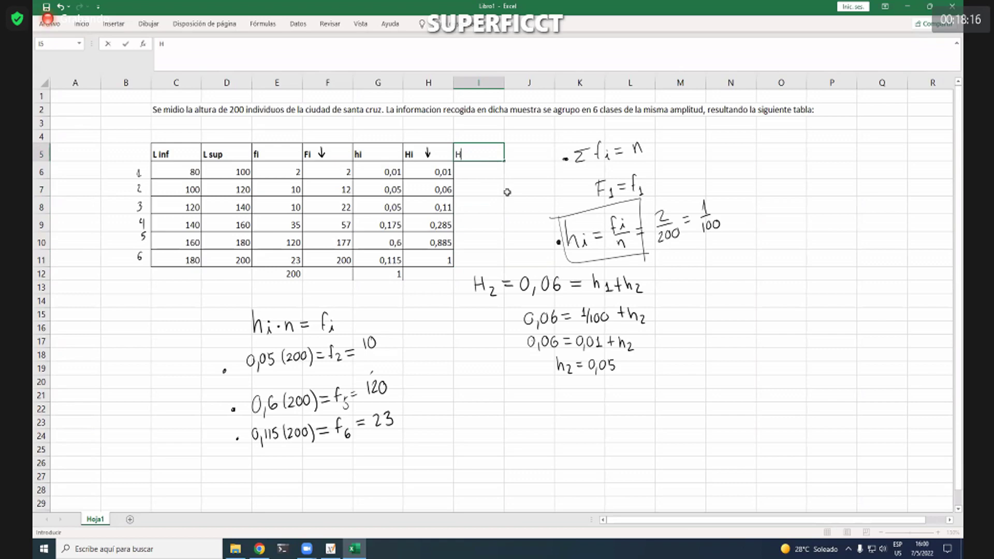
type("i")
left_click(491, 161)
left_click(492, 160)
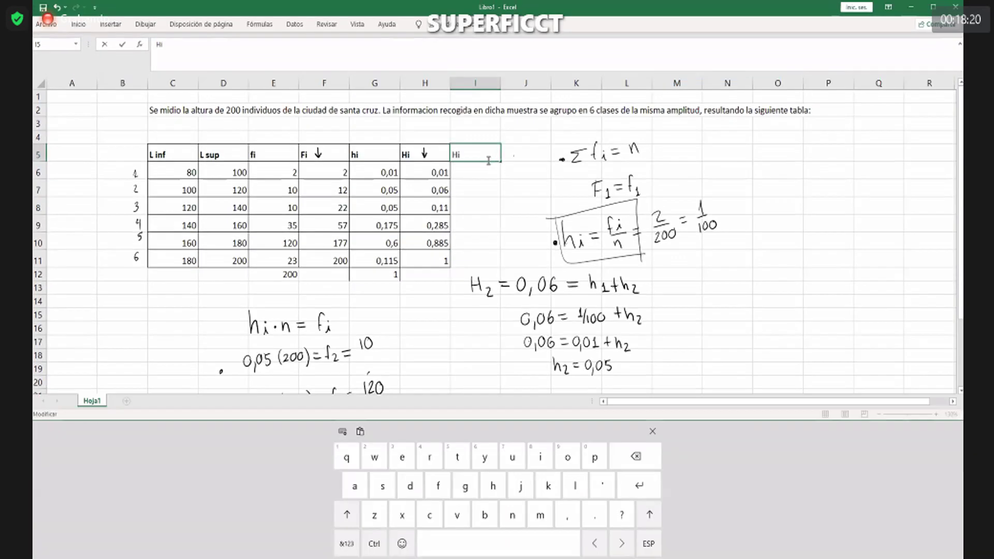
key("Escape")
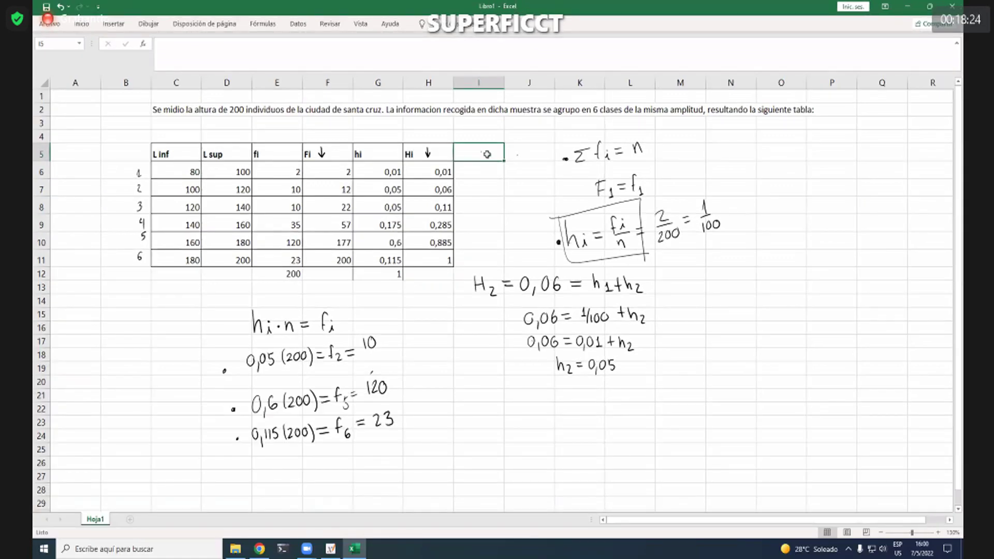
Step: Head column I with "Hi" in I5 and draw a small upward arrow beside the text
double_click(475, 155)
type("H")
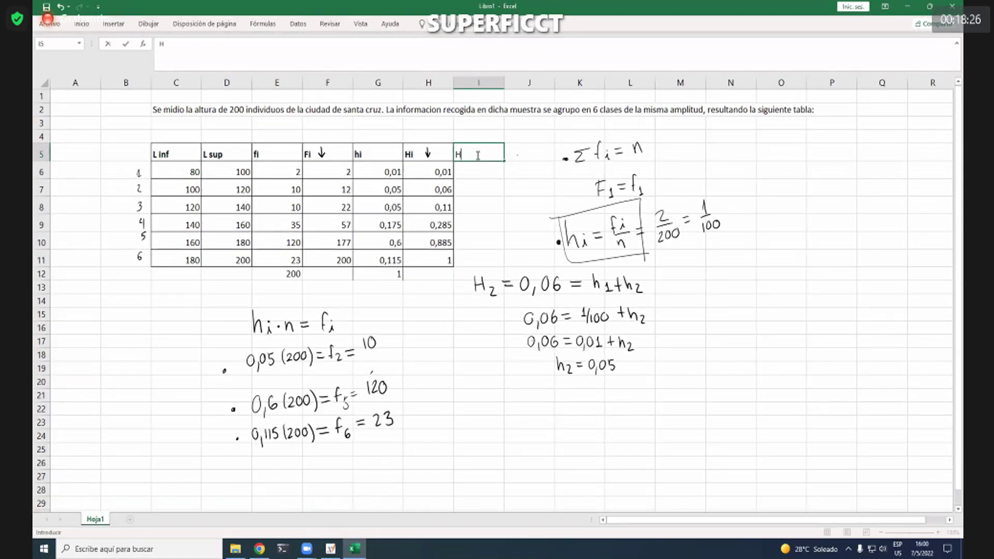
type("i")
left_click(603, 243)
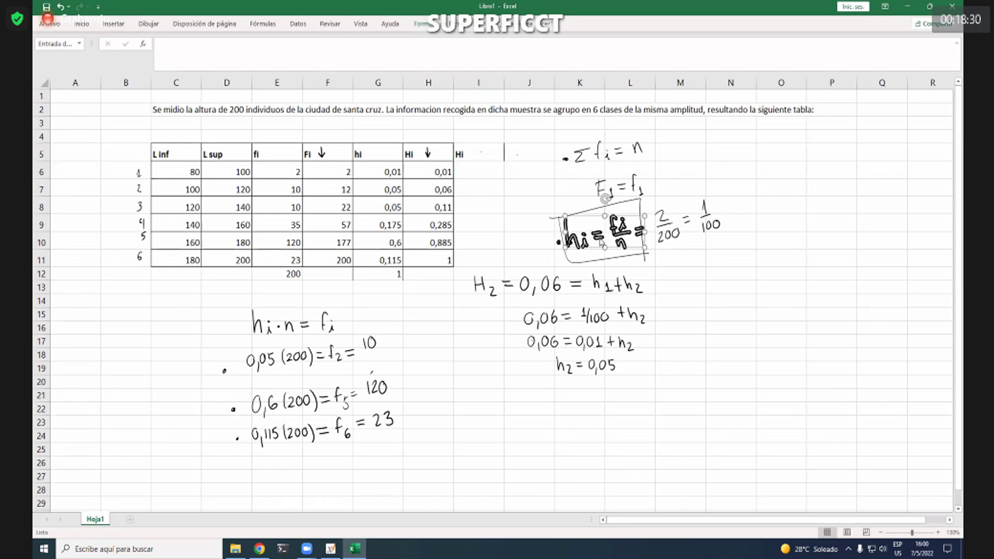
key("Escape")
left_click_drag(478, 160, 477, 147)
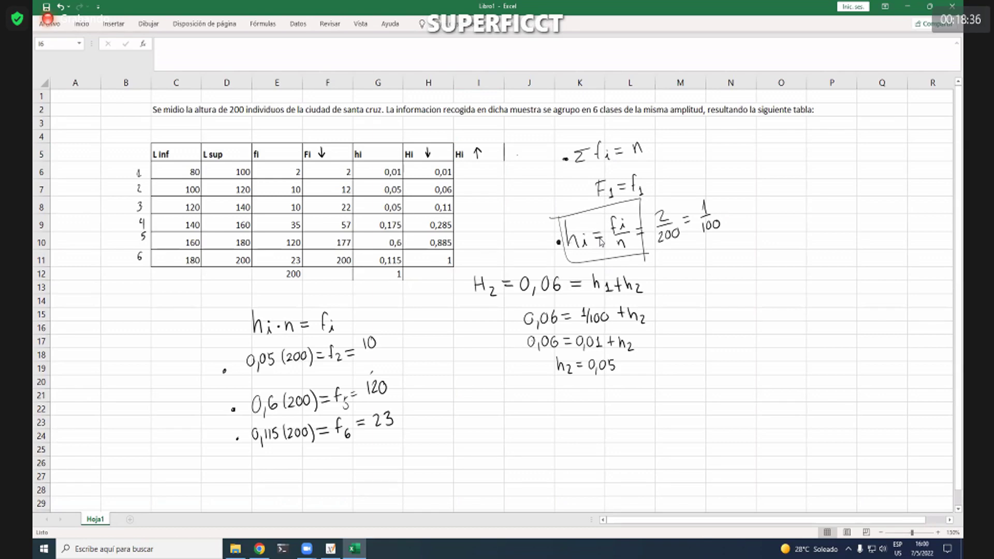
Step: Enter 0,115 in I11 as the starting value of the upward cumulative column
left_click(483, 261)
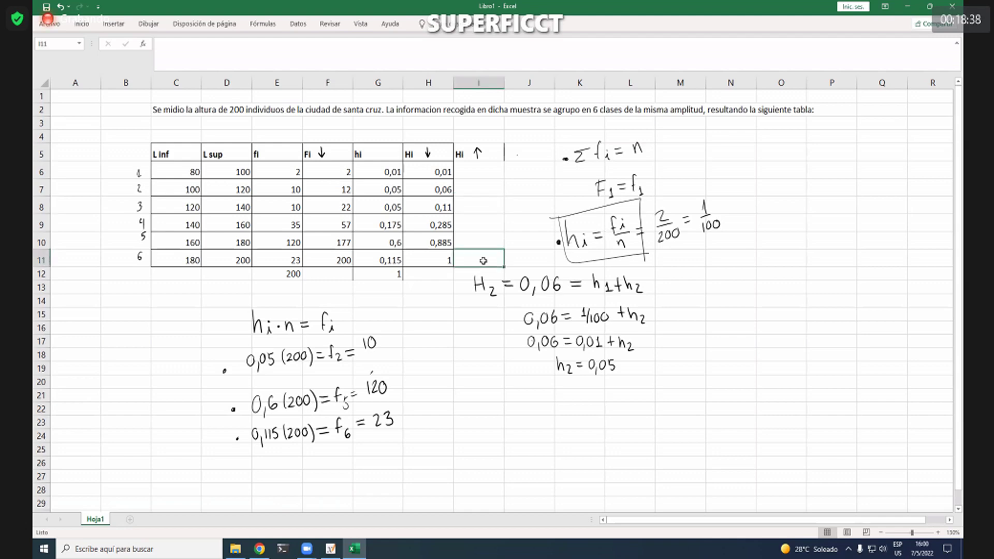
type("0,1")
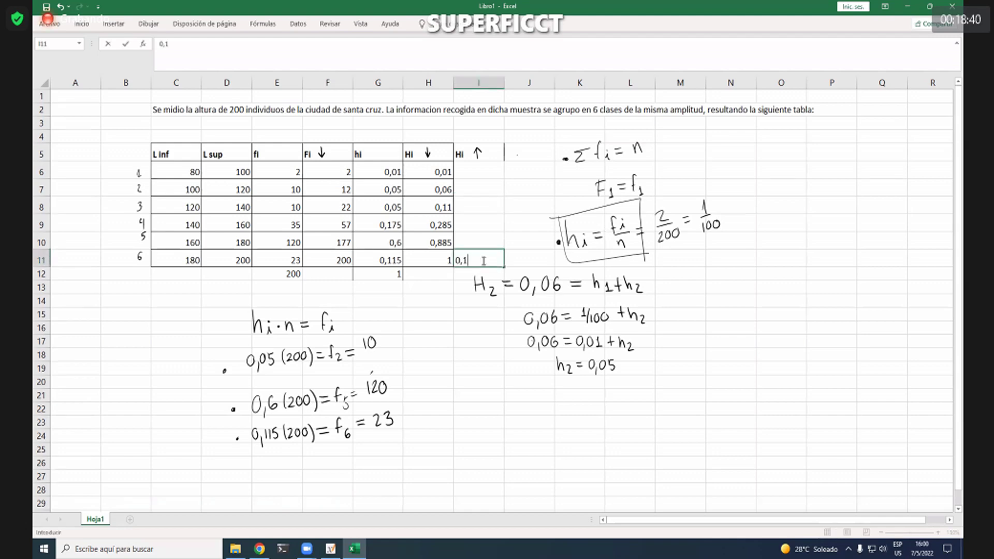
type("15")
Step: Enter the formula =I11+G10 in I10 and fill it upward to I6
left_click(494, 240)
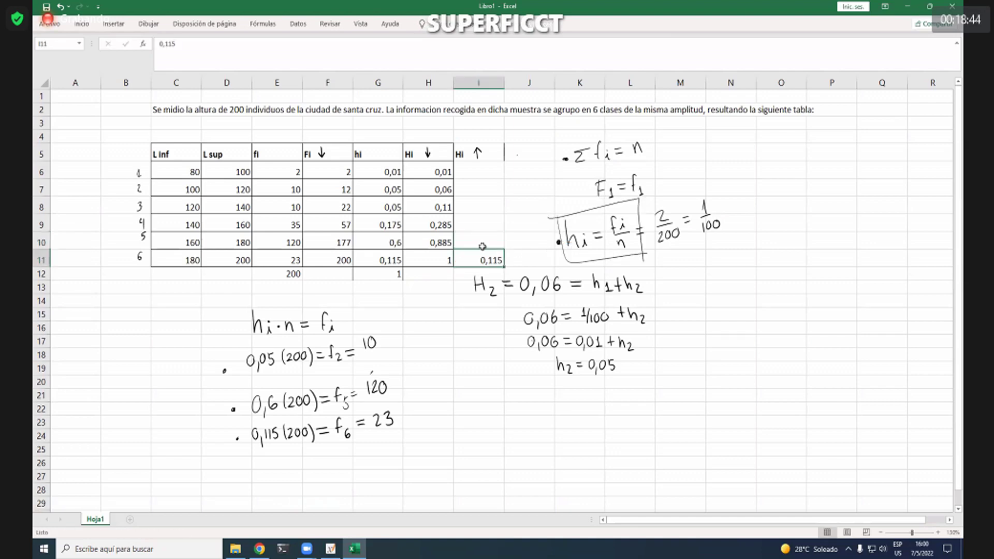
left_click(365, 48)
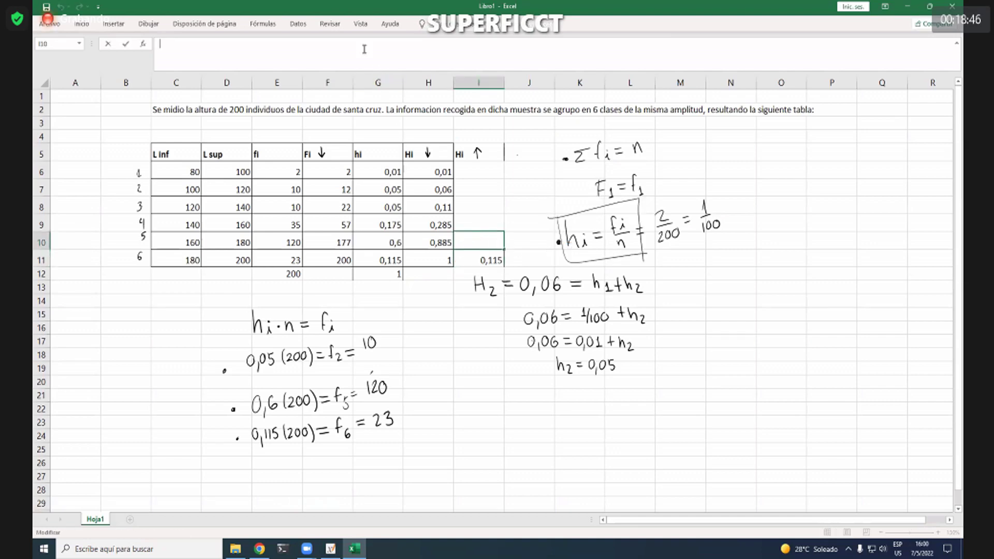
type("=")
left_click(477, 260)
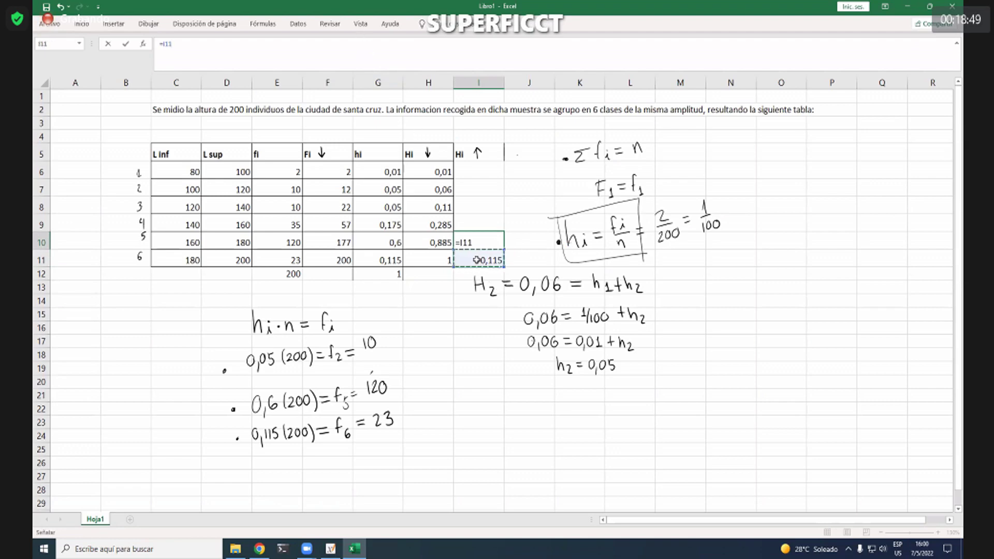
type(";")
left_click(393, 242)
left_click(189, 52)
key("Left")
key("Left")
key("Left")
key("BackSpace")
type("+")
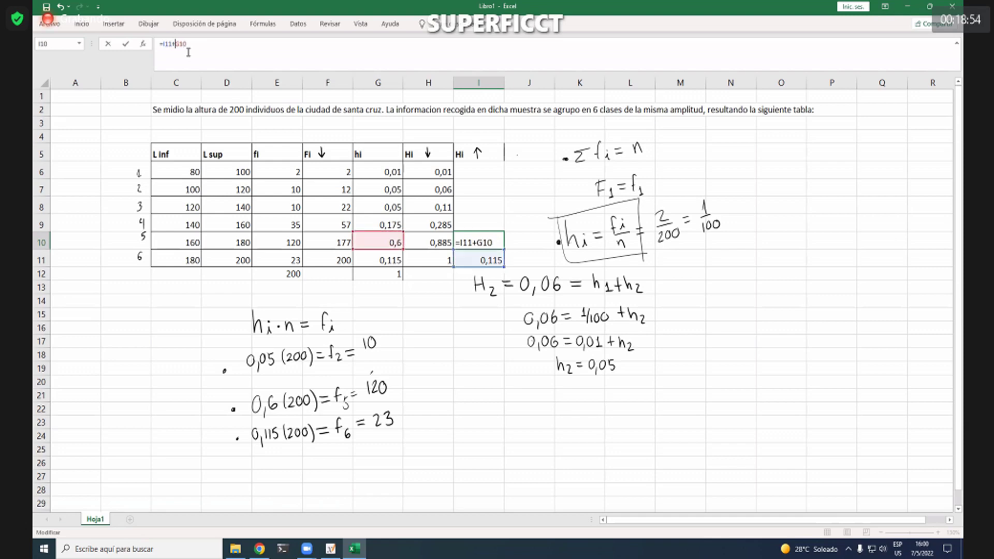
key("Return")
left_click(459, 238)
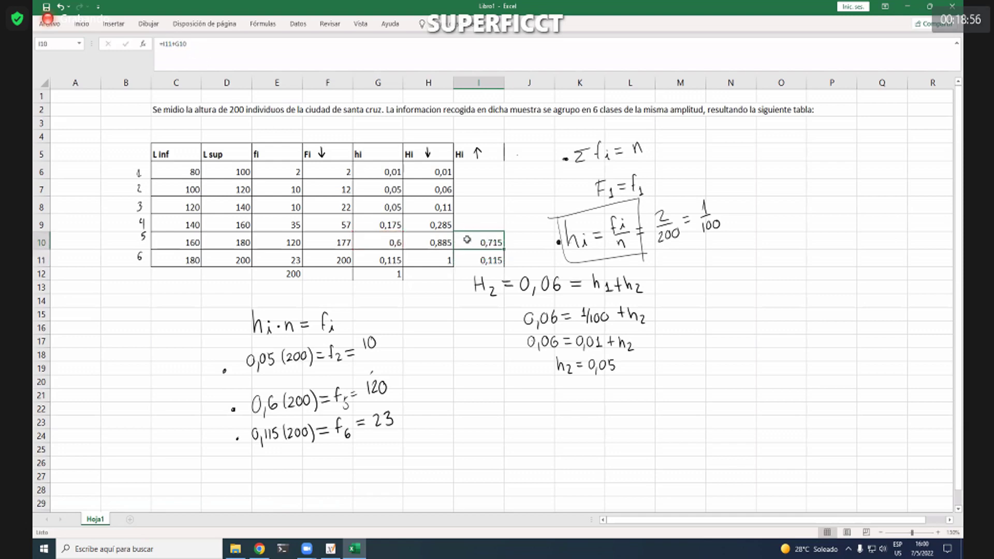
left_click_drag(504, 245, 502, 169)
Step: Enter the formula =100*I6 in J6 and fill it down to J11
left_click(533, 171)
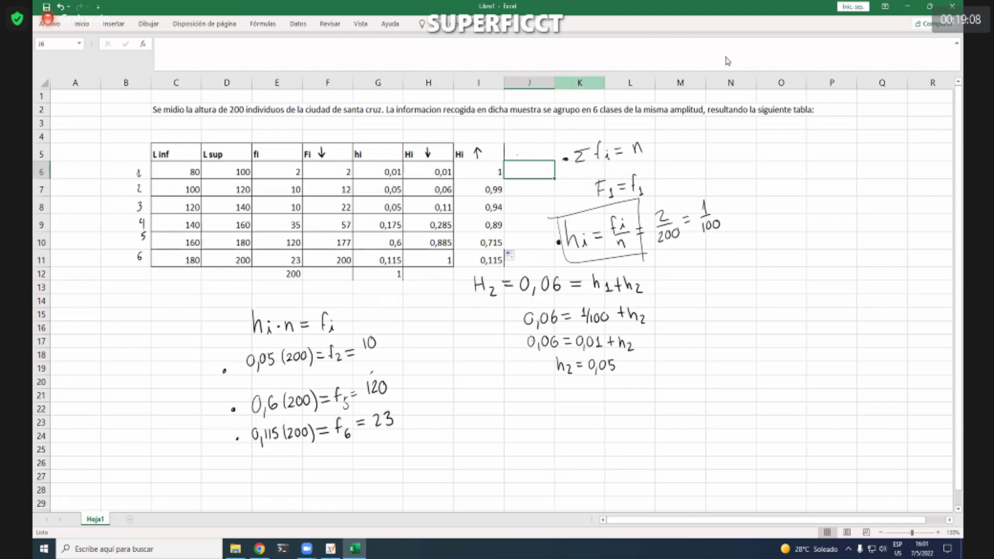
left_click(397, 49)
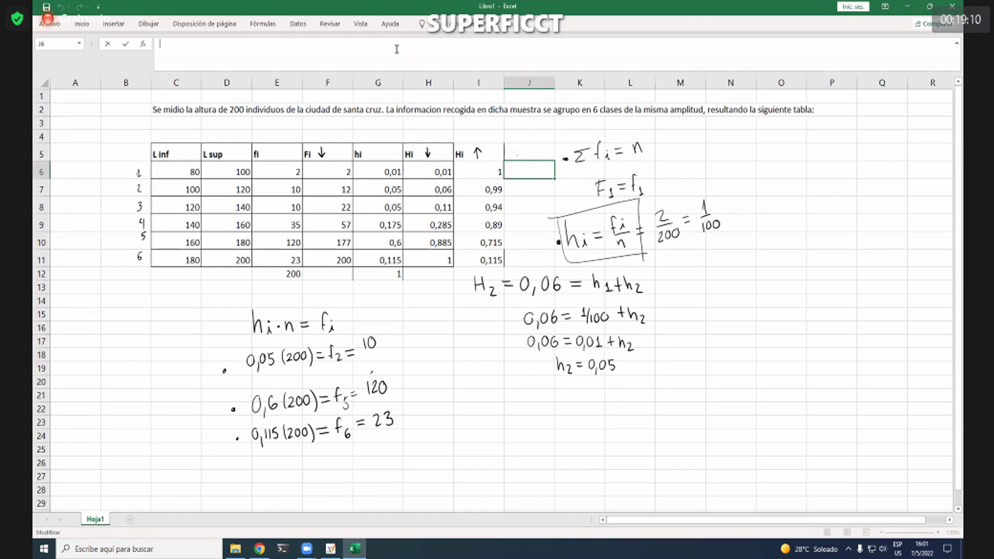
type("*11")
key("BackSpace")
key("BackSpace")
type("=100")
left_click(469, 174)
key("Return")
left_click(540, 170)
left_click_drag(555, 179, 556, 261)
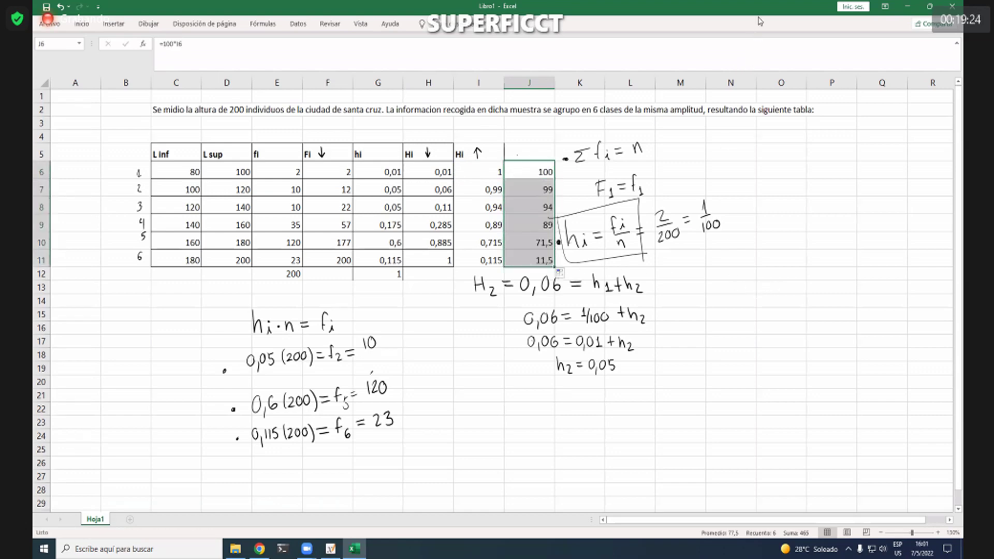
Step: Switch to Xournal++ and plot the column J percentages as orange points above 90 to 190, erasing misplaced dots
key("alt+Tab")
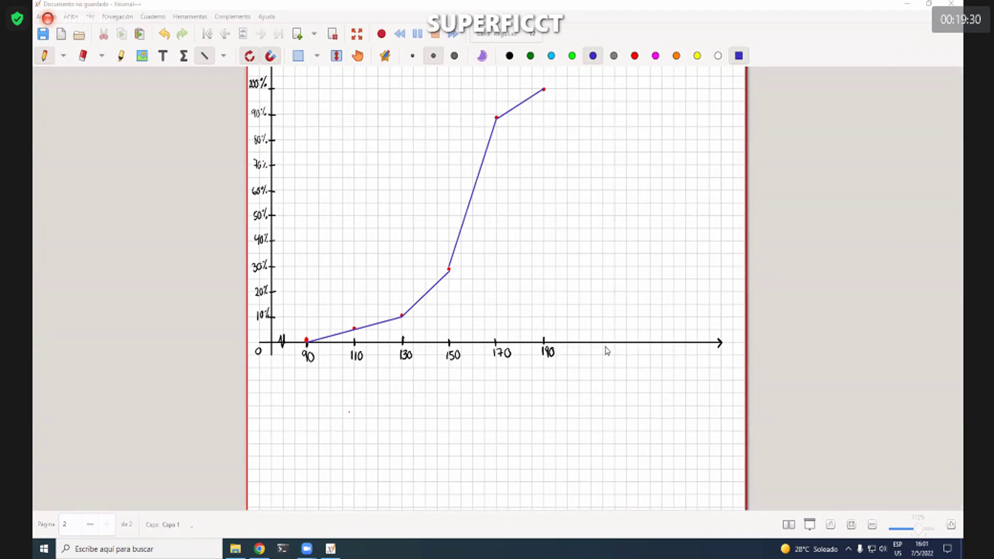
left_click(676, 56)
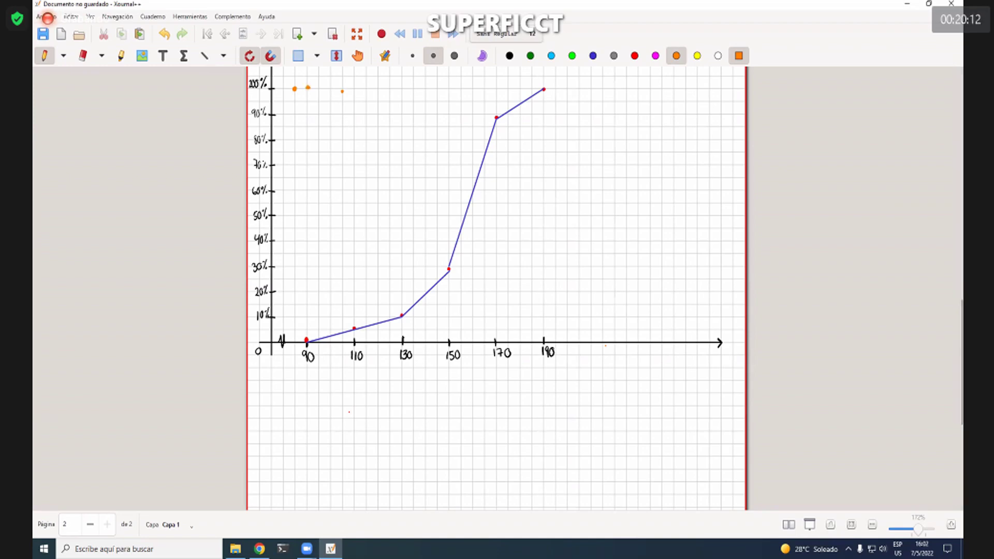
key("ctrl+shift+e")
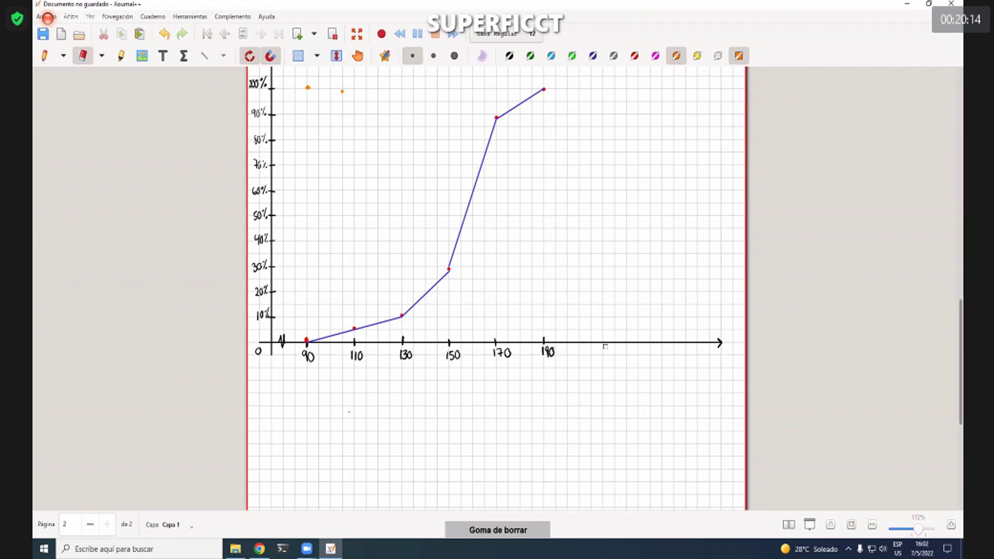
key("ctrl+shift+p")
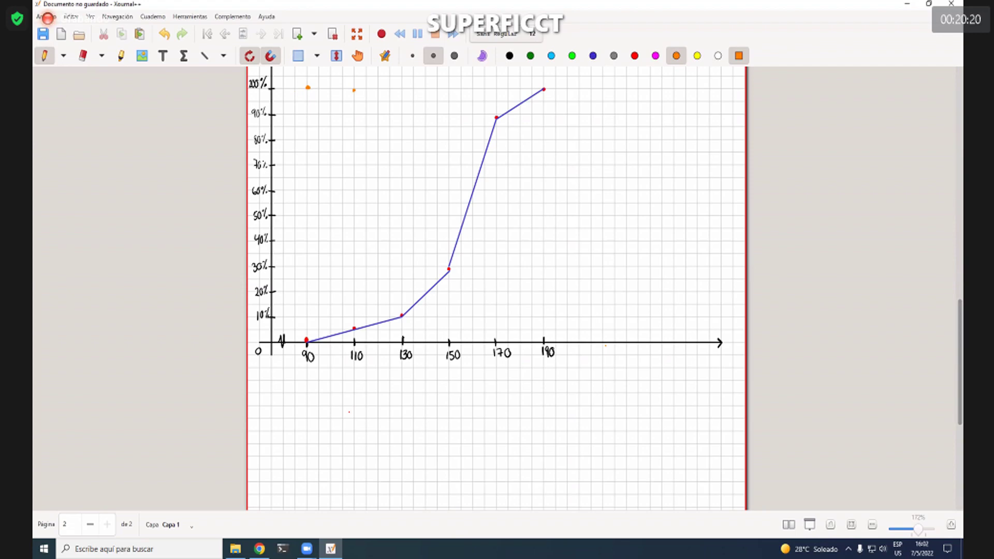
left_click(402, 101)
left_click(496, 159)
Step: Connect the orange points from 90 to 190 with straight green segments to form the descending curve
key("g")
key("ctrl+2")
left_click_drag(307, 88, 342, 88)
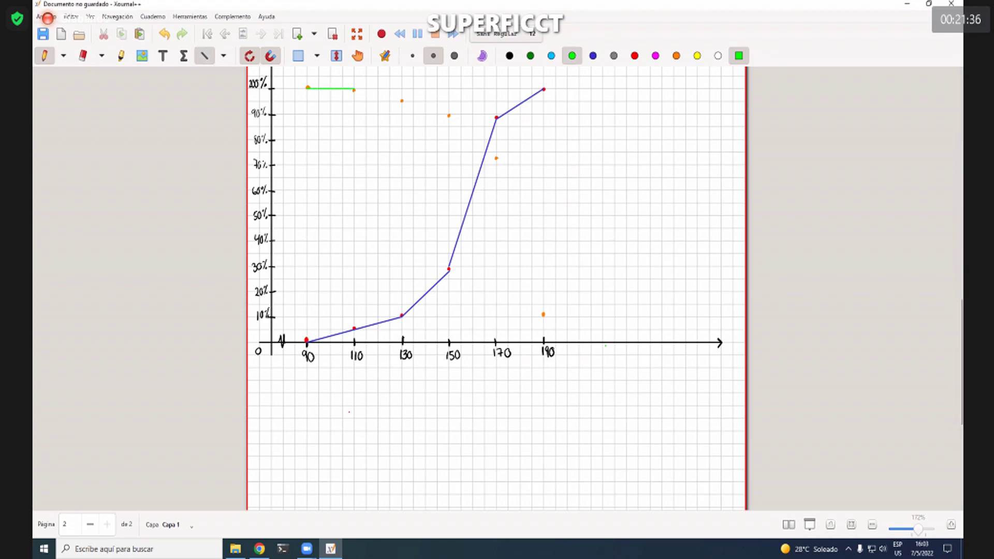
left_click_drag(354, 89, 402, 101)
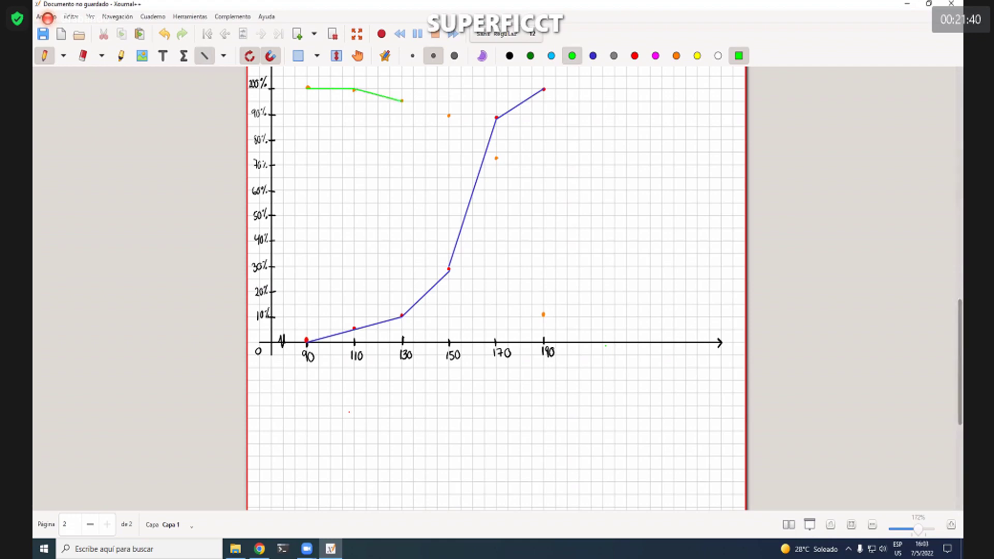
left_click_drag(402, 101, 448, 115)
left_click_drag(448, 115, 496, 158)
left_click_drag(496, 158, 543, 314)
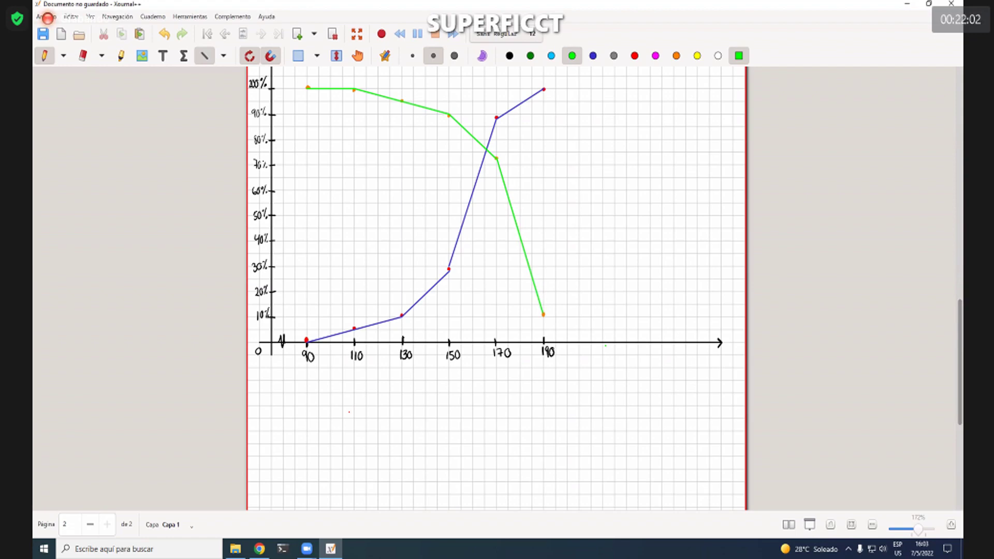
left_click_drag(313, 100, 320, 115)
key("ctrl+z")
key("ctrl+z")
key("ctrl+z")
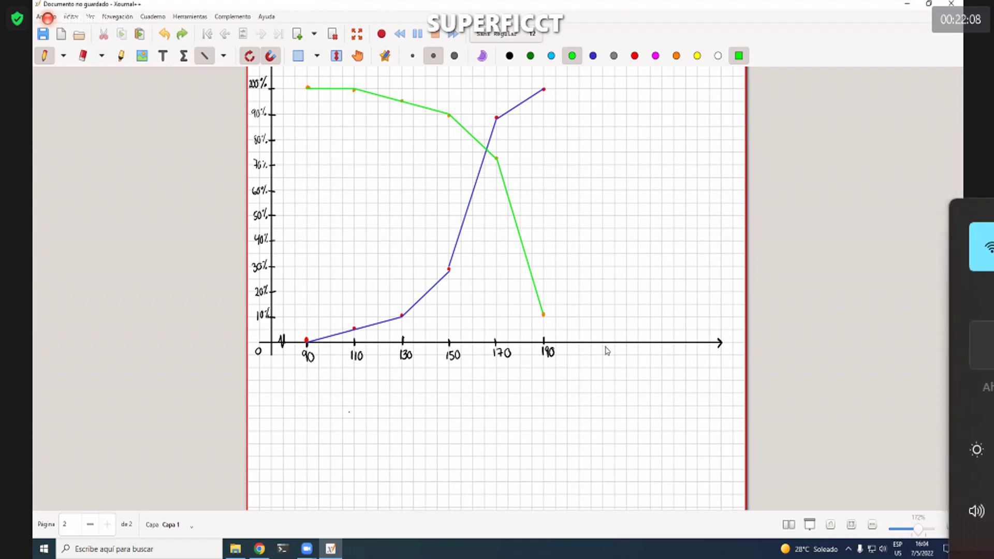
Step: Handwrite the green label "Hi↑" below the start of the green curve with the freehand pen
left_click(205, 56)
left_click_drag(314, 98, 322, 109)
left_click_drag(314, 104, 327, 103)
left_click_drag(327, 107, 340, 104)
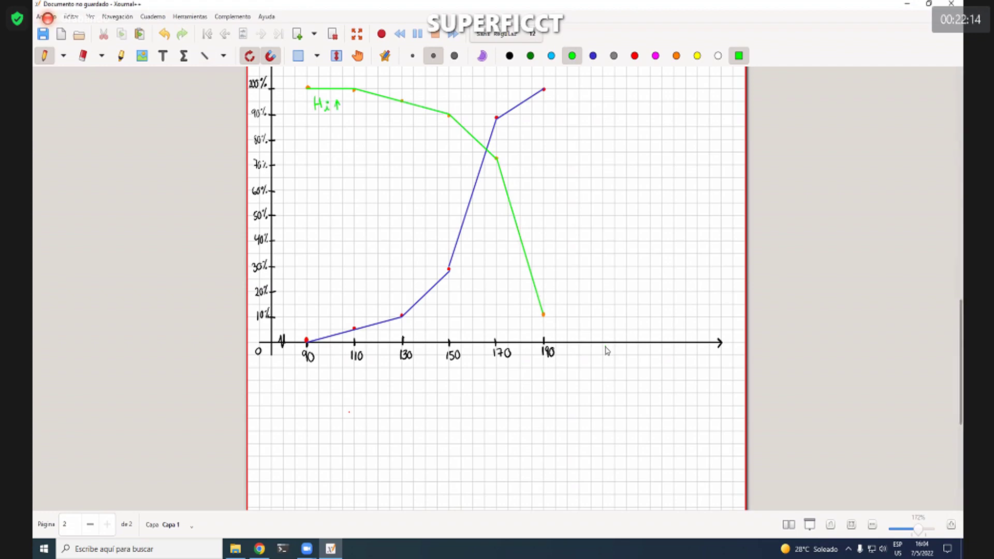
Step: Handwrite the label "Hi↓" in blue beside the upper end of the blue curve
left_click(593, 56)
left_click_drag(550, 93, 555, 103)
left_click_drag(550, 99, 567, 103)
left_click(560, 95)
left_click_drag(564, 99, 571, 99)
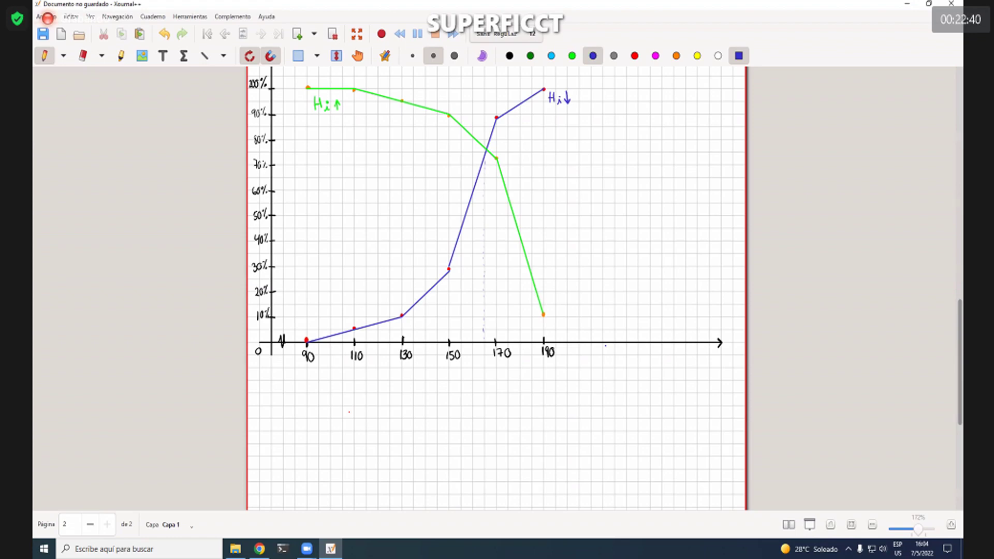
Step: Handwrite "Mediana 150-170" in blue beside the curves' intersection and underline the range
left_click_drag(523, 147, 617, 138)
mouse_move(624, 133)
left_mouse_down()
mouse_move(629, 145)
mouse_move(641, 133)
left_mouse_up()
left_click_drag(590, 154, 641, 151)
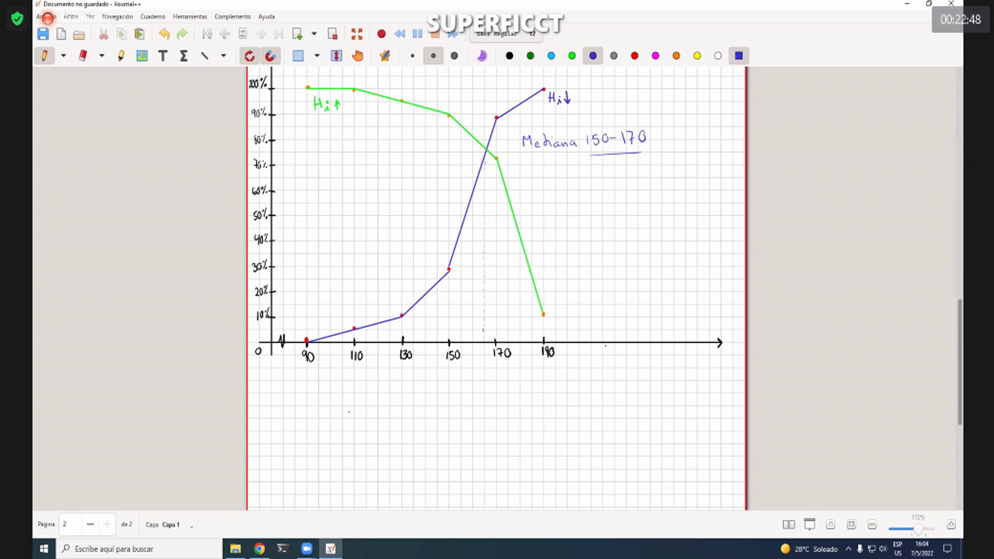
scroll(523, 161, "up", 5)
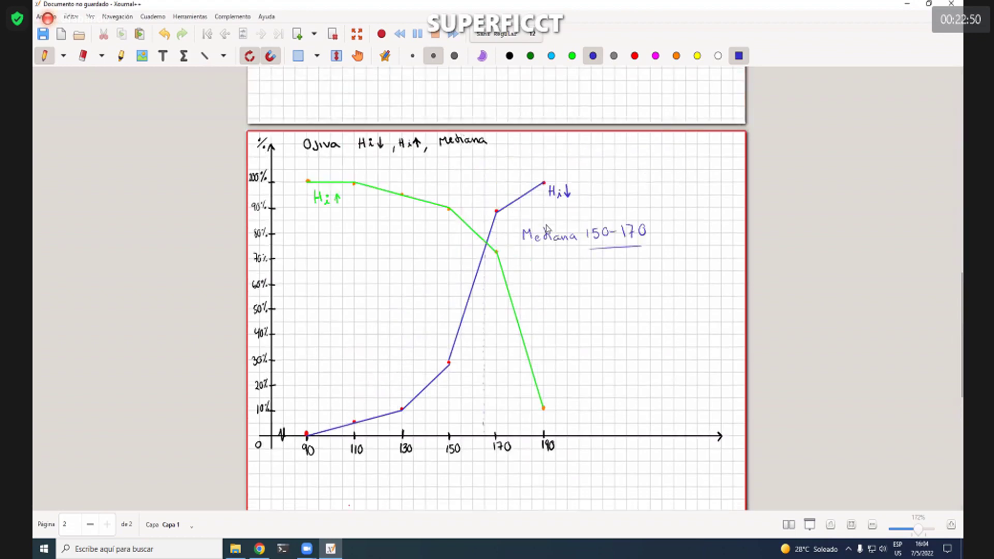
scroll(553, 241, "up", 5)
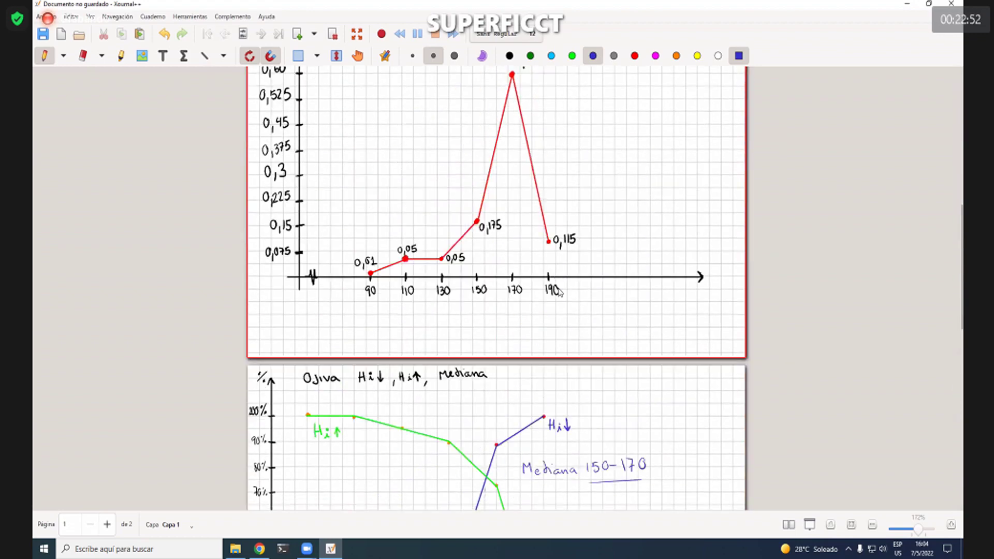
scroll(559, 272, "down", 10)
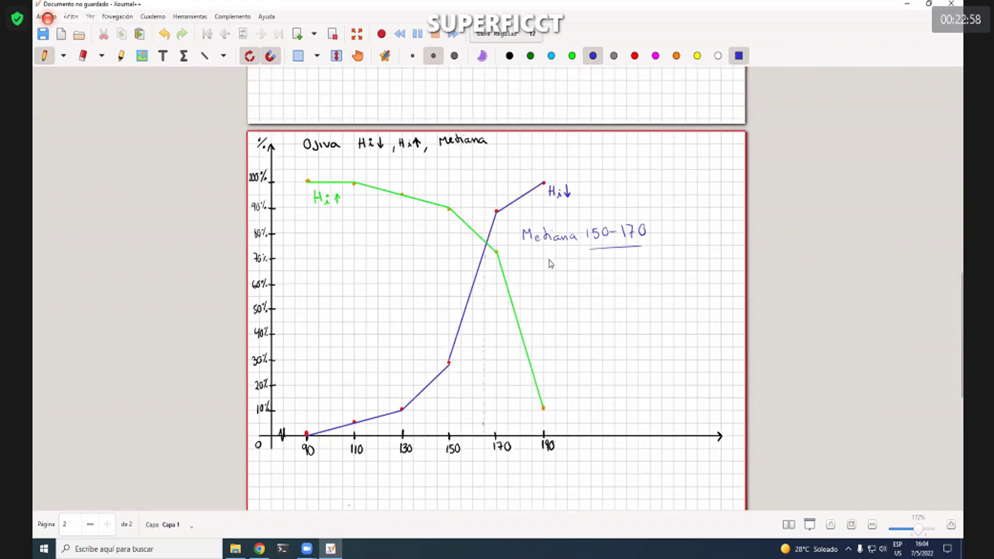
Step: Handwrite the blue note "Sesgado a la derecha" beside the absolute frequency polygon, leaving no curve sketched along its descending side
scroll(551, 263, "up", 5)
scroll(550, 271, "up", 6)
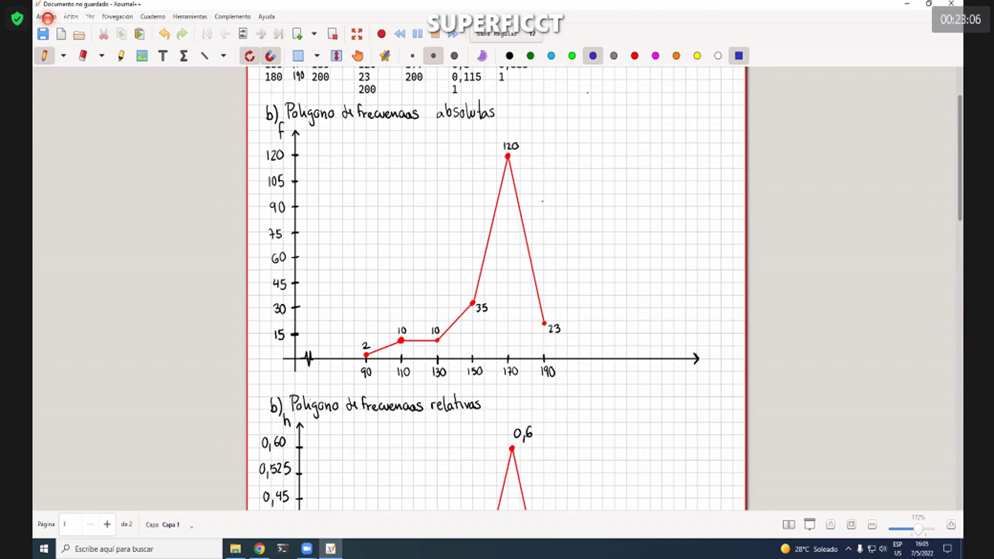
mouse_move(615, 210)
left_mouse_down()
mouse_move(610, 219)
mouse_move(627, 219)
left_mouse_up()
mouse_move(631, 216)
left_mouse_down()
mouse_move(627, 227)
mouse_move(644, 206)
mouse_move(658, 215)
mouse_move(725, 210)
left_mouse_up()
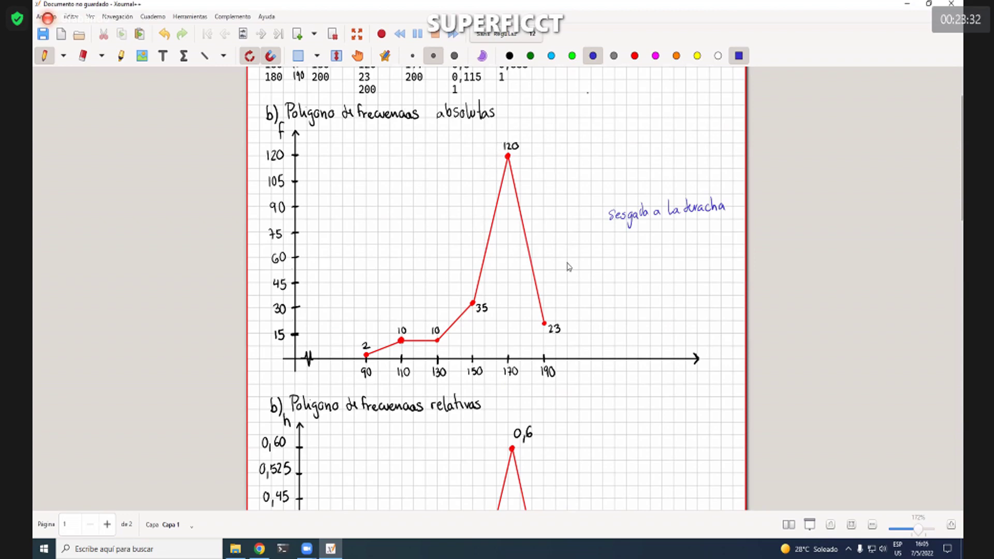
mouse_move(524, 133)
left_mouse_down()
mouse_move(541, 149)
mouse_move(576, 254)
mouse_move(579, 327)
left_mouse_up()
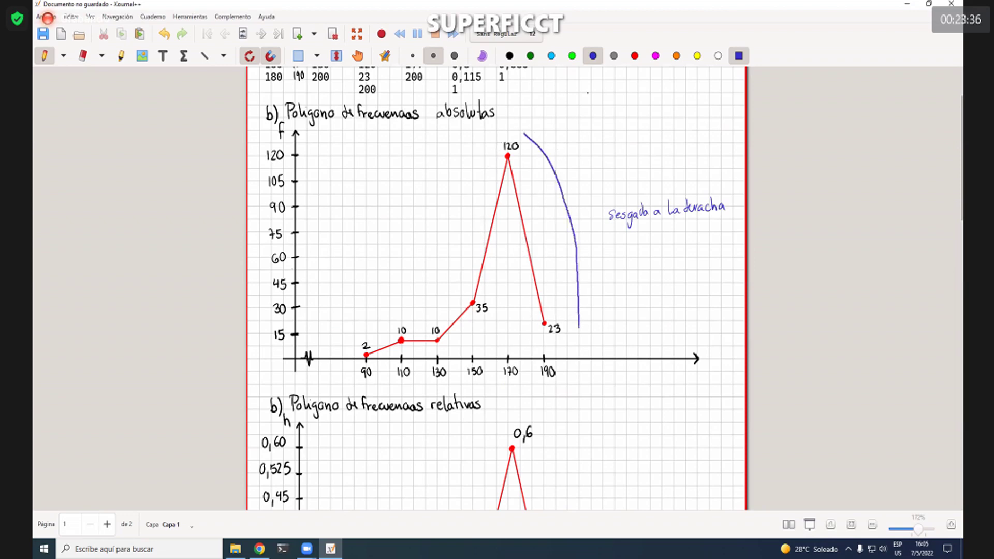
key("ctrl+z")
Step: Erase the red check mark beside the first fi value in the frequency table and reactivate the pen
scroll(642, 232, "down", 3)
scroll(642, 232, "down", 12)
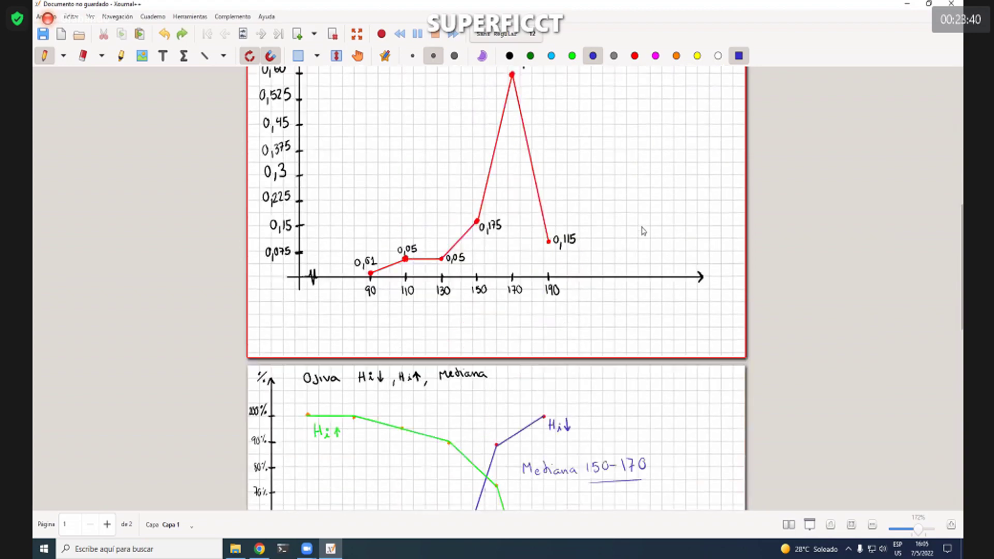
scroll(641, 229, "up", 1)
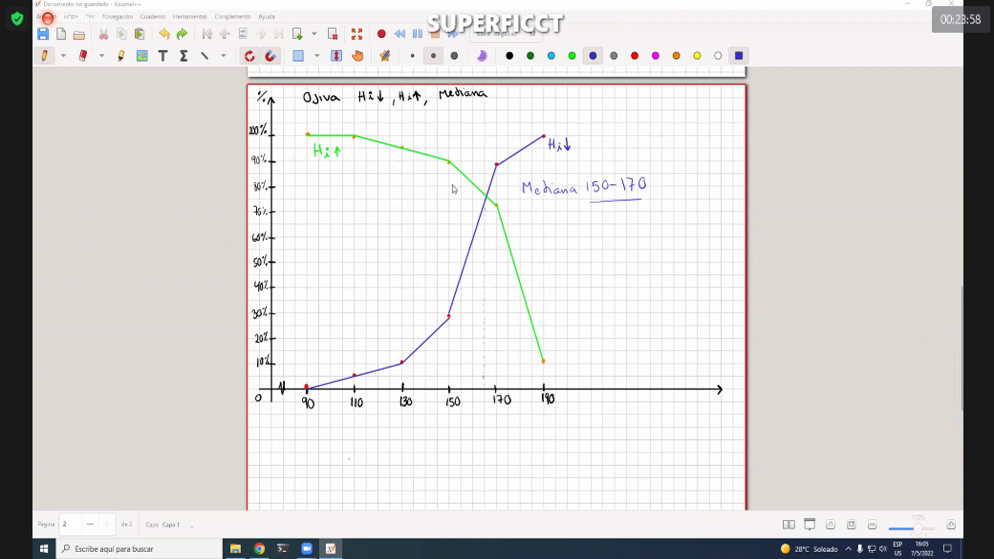
key("Page_Up")
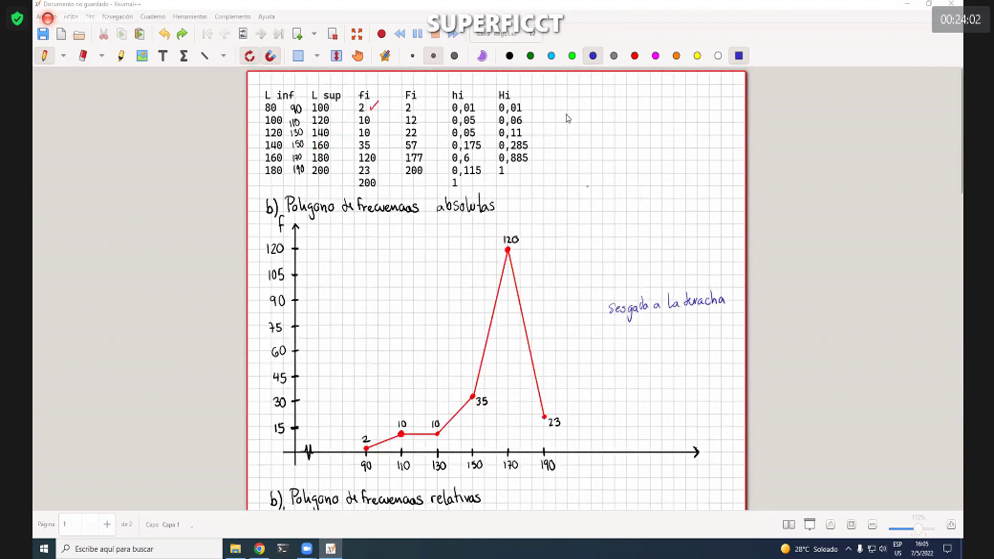
key("ctrl+shift+e")
key("ctrl+z")
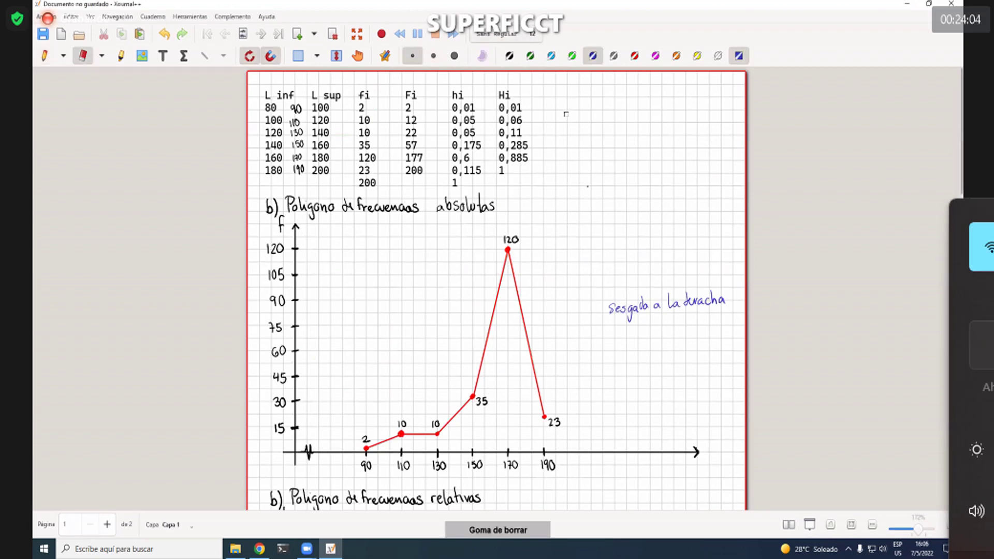
key("ctrl+shift+p")
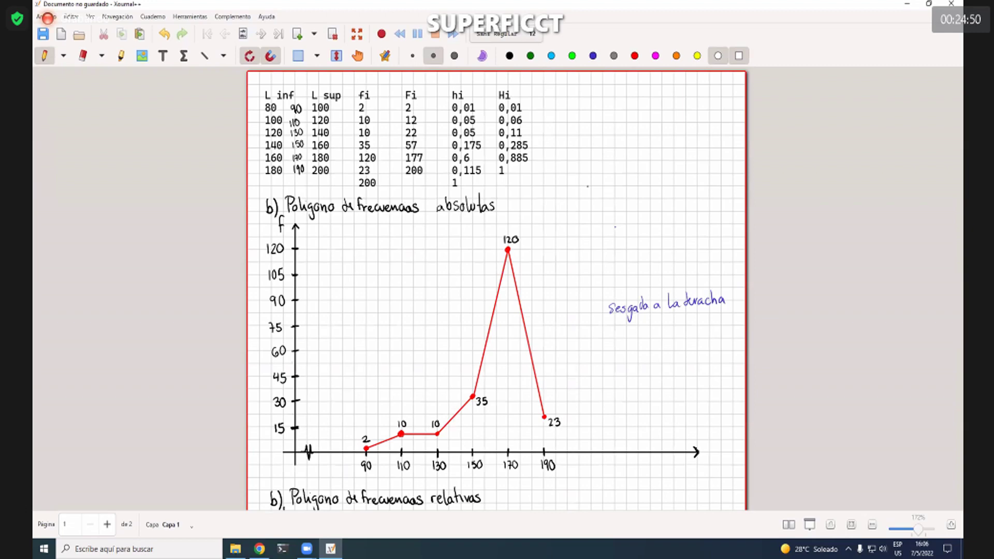
Step: Review the relative frequency polygon and the ogive chart with its median range
scroll(390, 333, "down", 3)
scroll(391, 334, "down", 20)
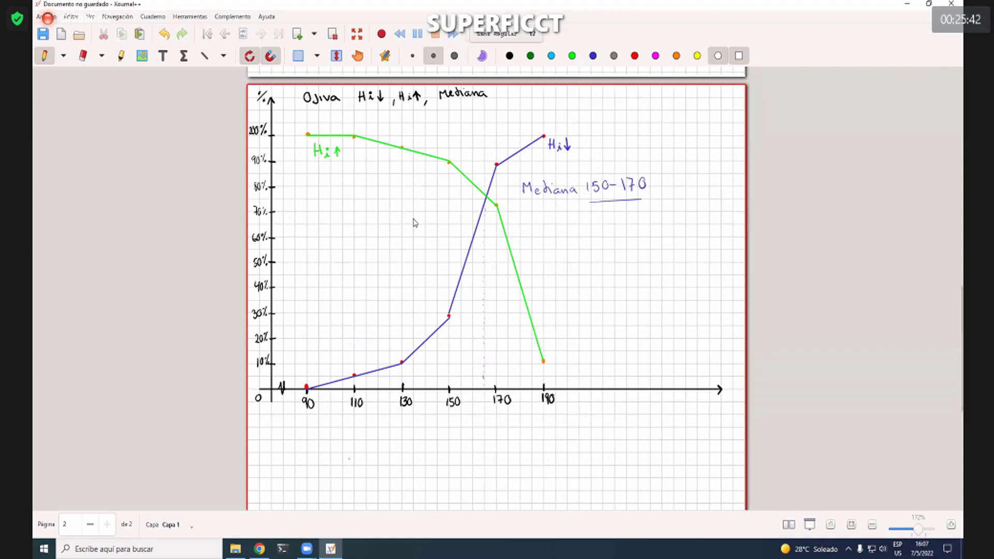
scroll(455, 225, "down", 2)
scroll(517, 228, "up", 5)
scroll(518, 228, "up", 12)
scroll(491, 220, "down", 4)
scroll(491, 220, "down", 9)
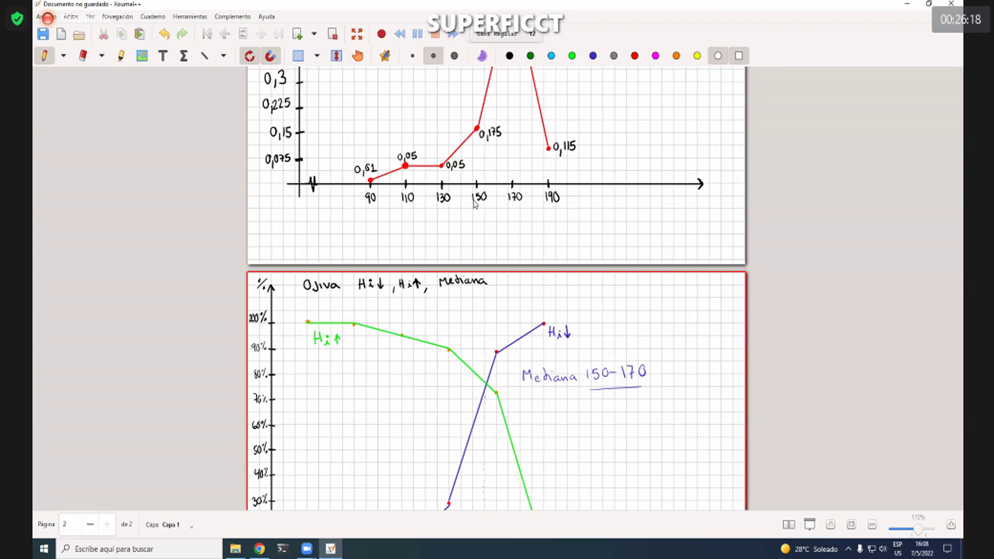
scroll(624, 171, "down", 5)
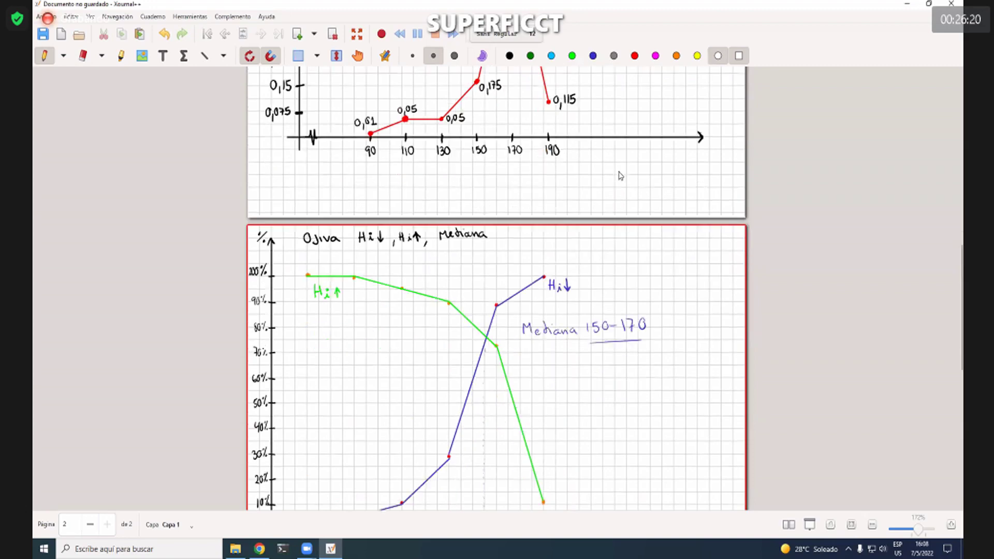
Step: Add a new blank grid page after the ogive page
scroll(579, 211, "down", 12)
scroll(550, 248, "up", 4)
left_click(298, 35)
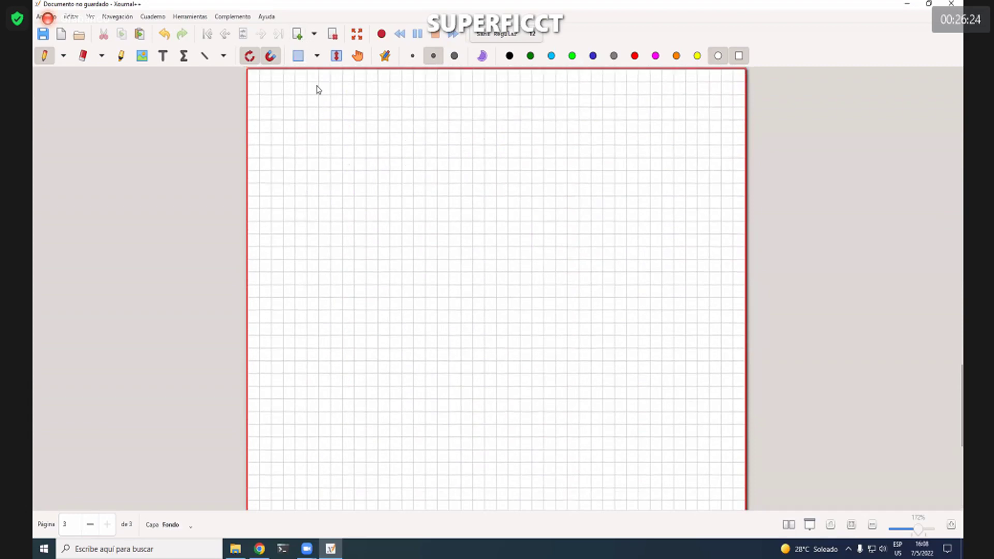
Step: Start a text block on the new page with the line "Los puntajes de una prueba de aptitud se tabularon en una tabla"
left_click(163, 56)
left_click(317, 101)
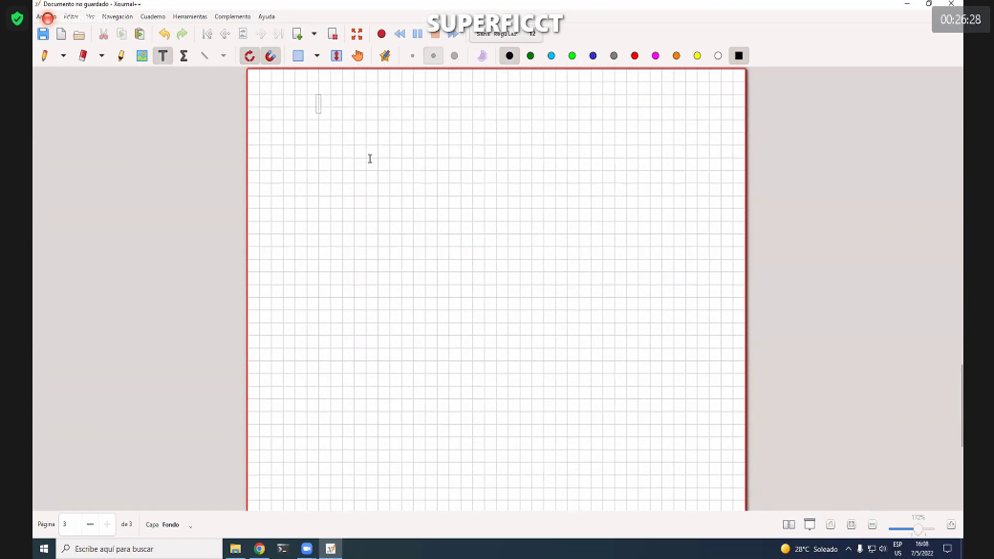
type("Los punta")
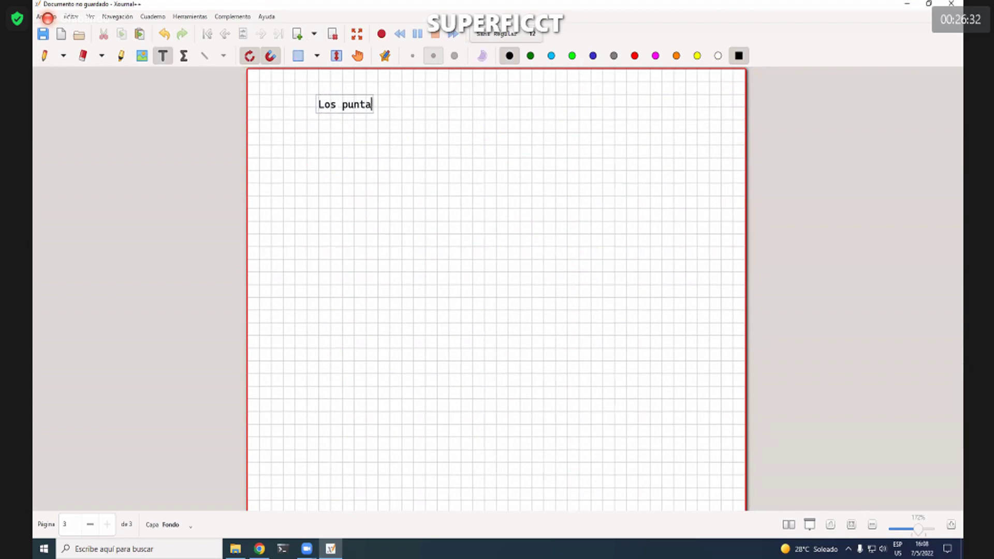
type("jes de una prube")
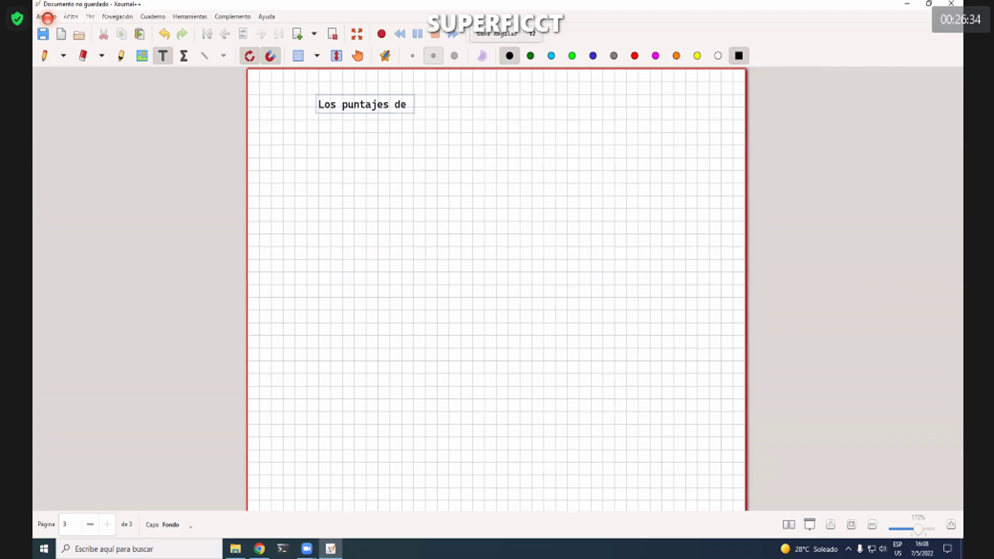
key("BackSpace")
key("BackSpace")
type("eba")
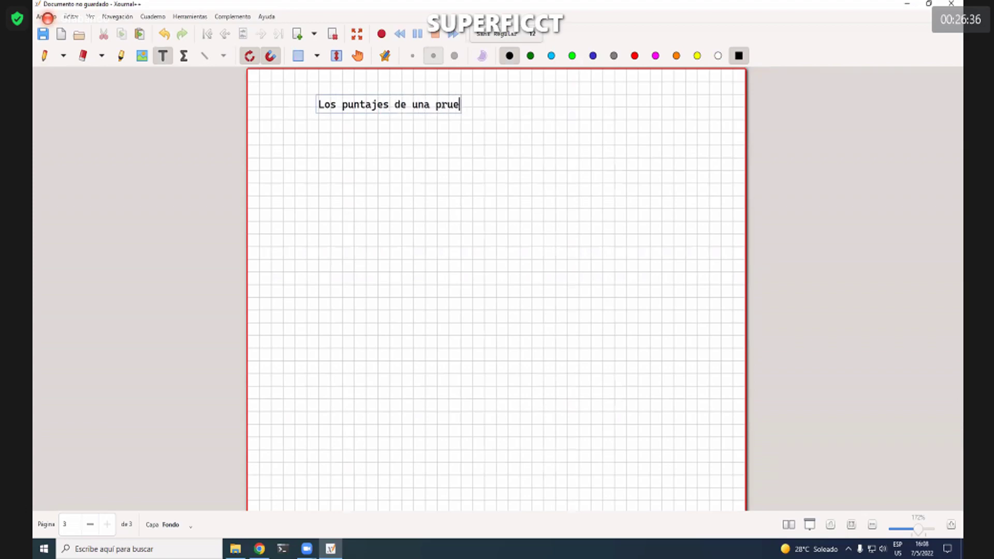
type(" de a")
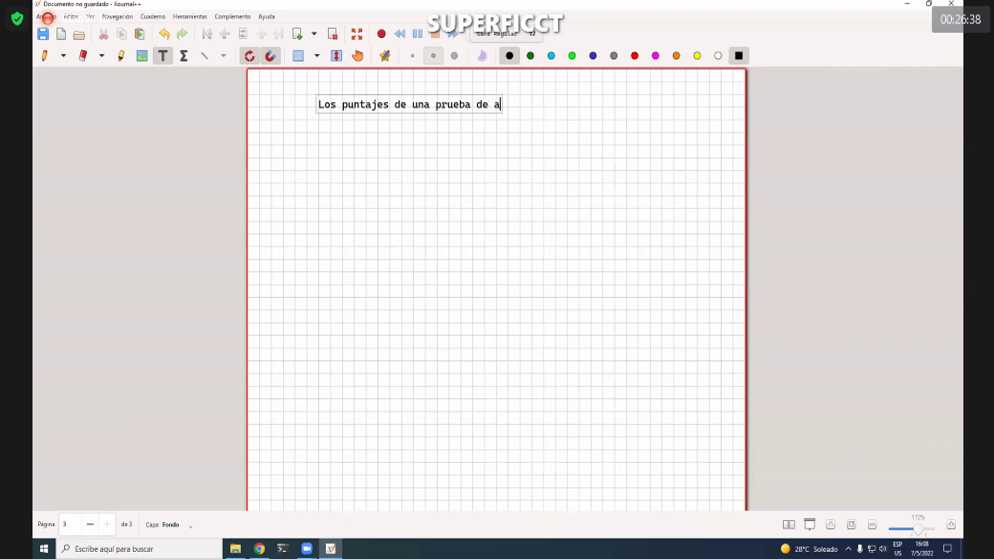
type("ptitud se tabularon")
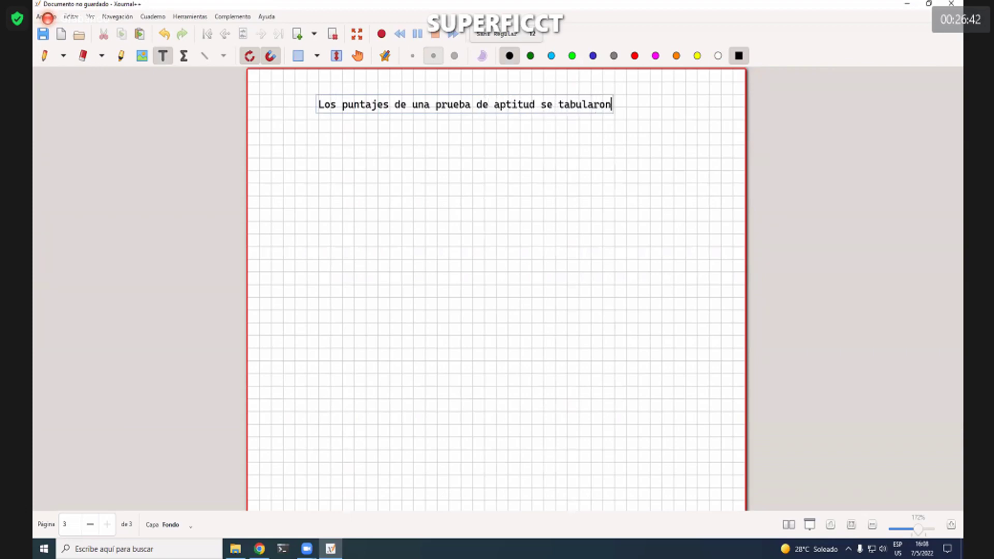
type(" en una tabla")
key("Return")
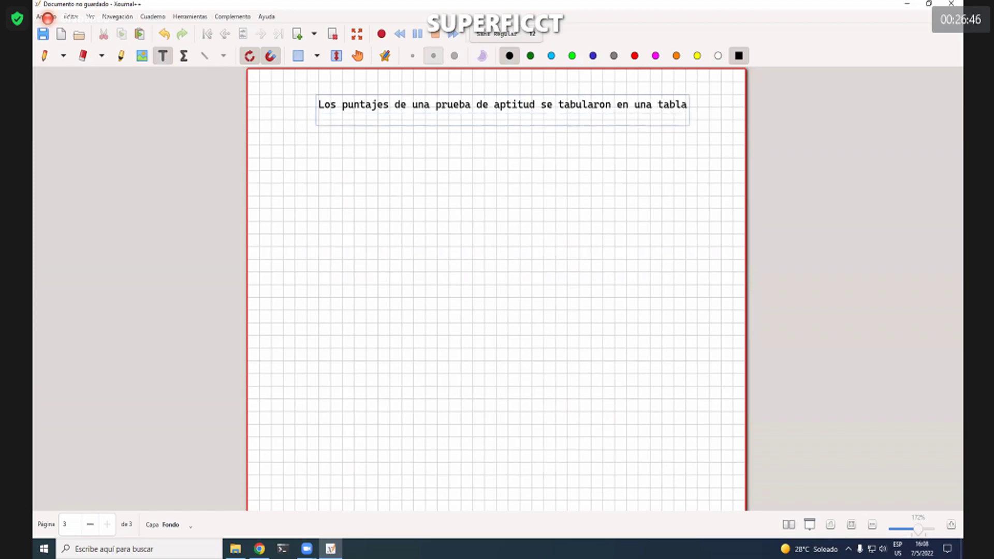
Step: Add the second line "de 6 clases donde c=cte., si se tienen marcas de clase x2=40 y x4= 80," to the problem statement
type("de 6 clases")
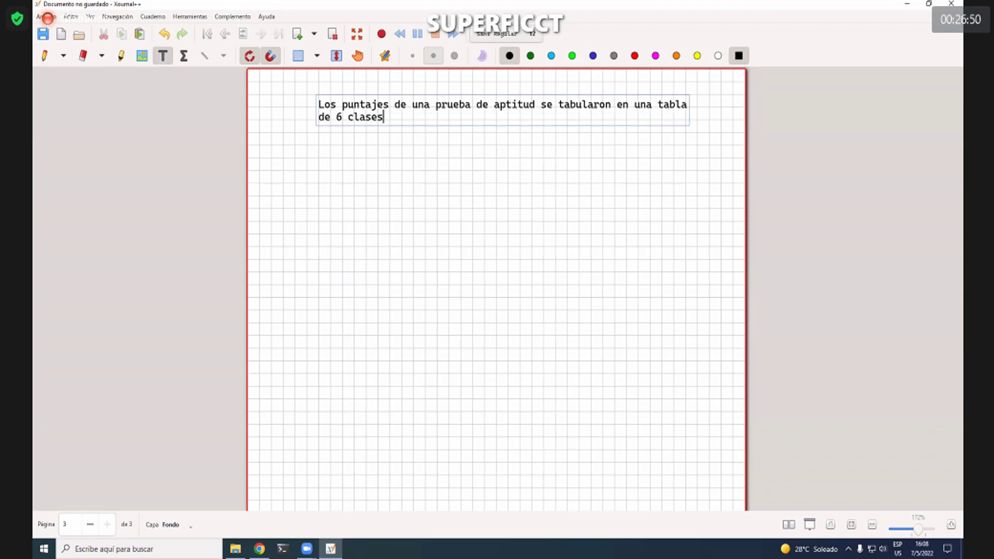
type(" donde c=cte., si se tiene")
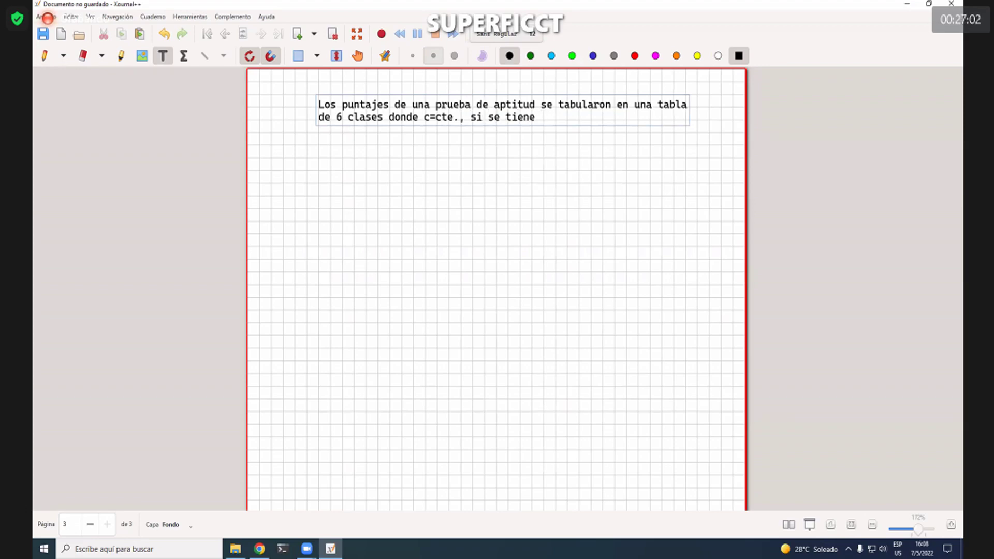
key("BackSpace")
type("n marcas de clase")
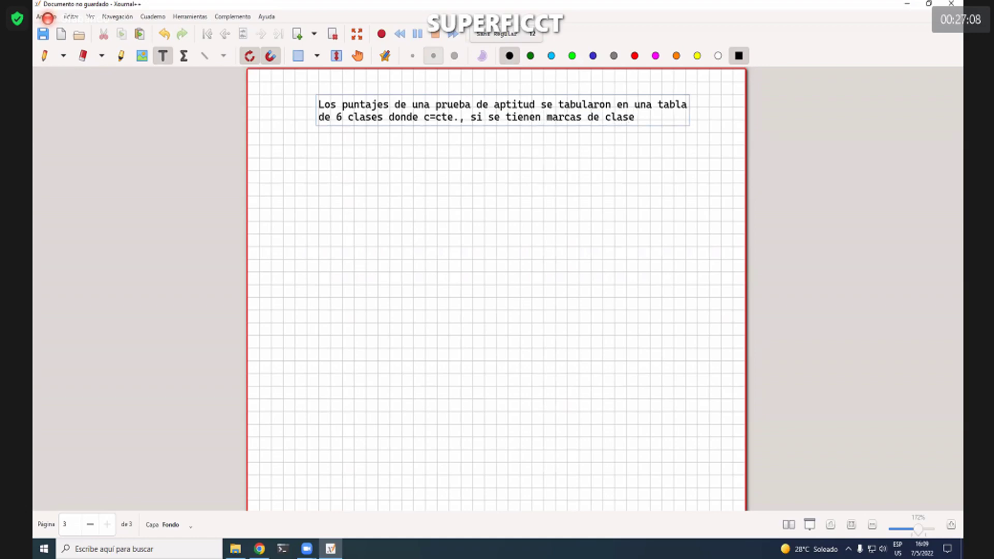
type(" x2=40 y x4=")
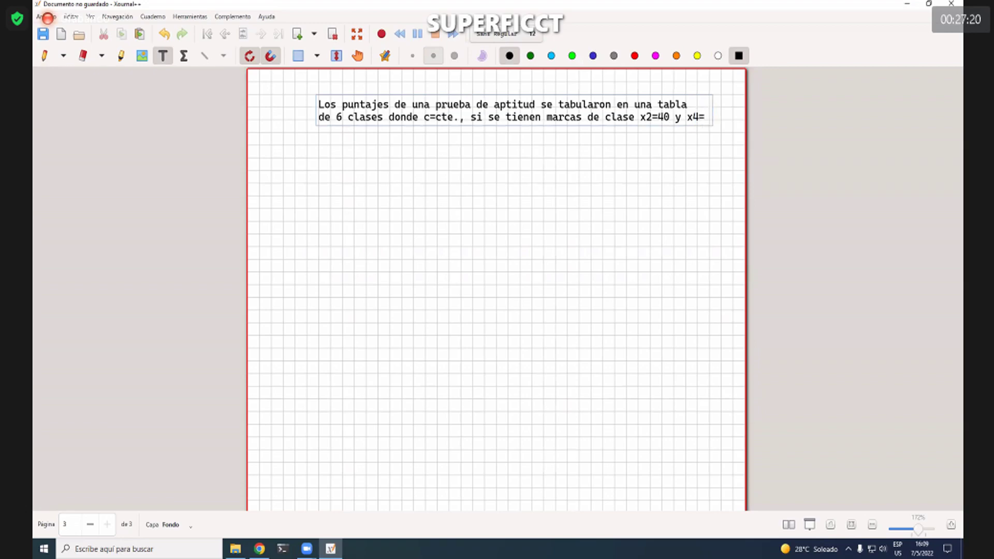
type(" 80")
key("Return")
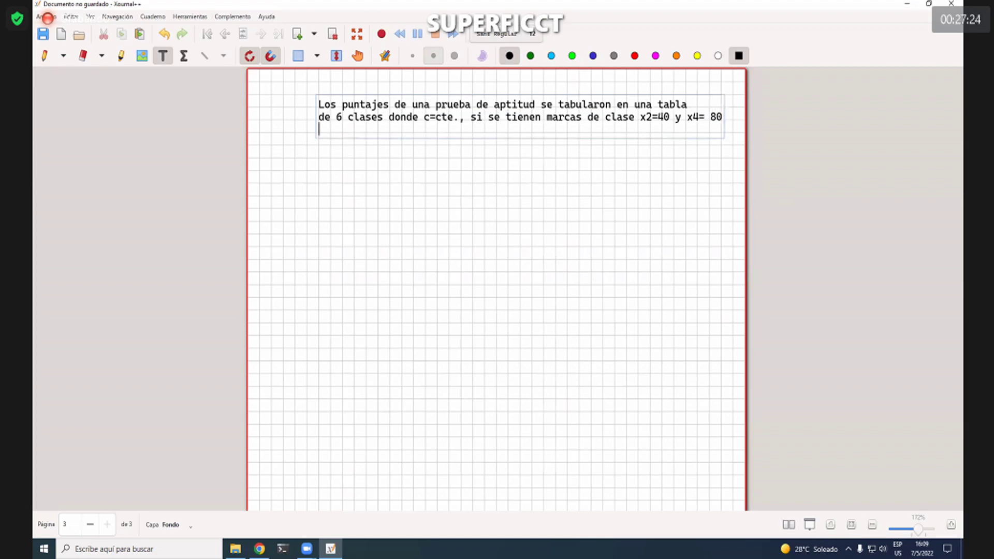
key("BackSpace")
Step: Begin the third line of the problem statement with "frecuencias: h1=h6, h3=h5,"
type("frecuencias")
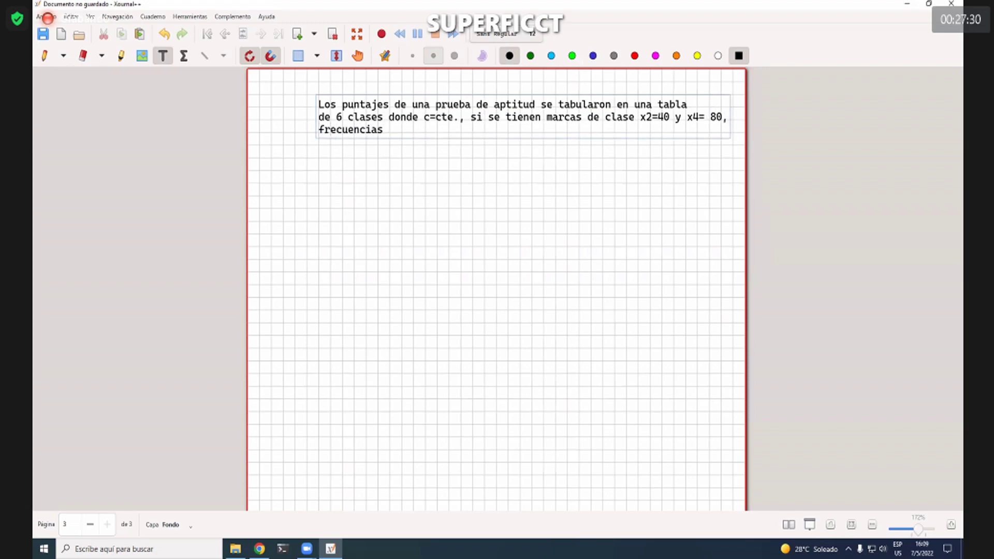
type(": h1=h6,h3=h5")
key("Left")
key("Left")
key("Left")
key("Left")
key("Left")
key("Right")
key("Right")
key("Right")
key("Right")
key("Right")
type(",")
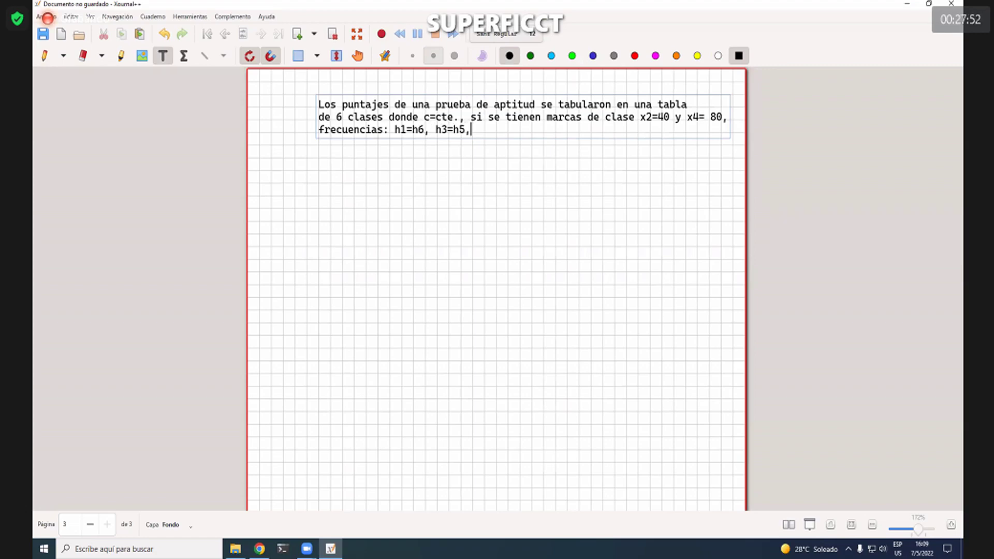
Step: Continue the frequencies line with the conditions "h4=0,25, h2=h4-h1,"
type(" h")
type("4=")
type("0.")
type(",")
type("25")
type(", ")
type("h2")
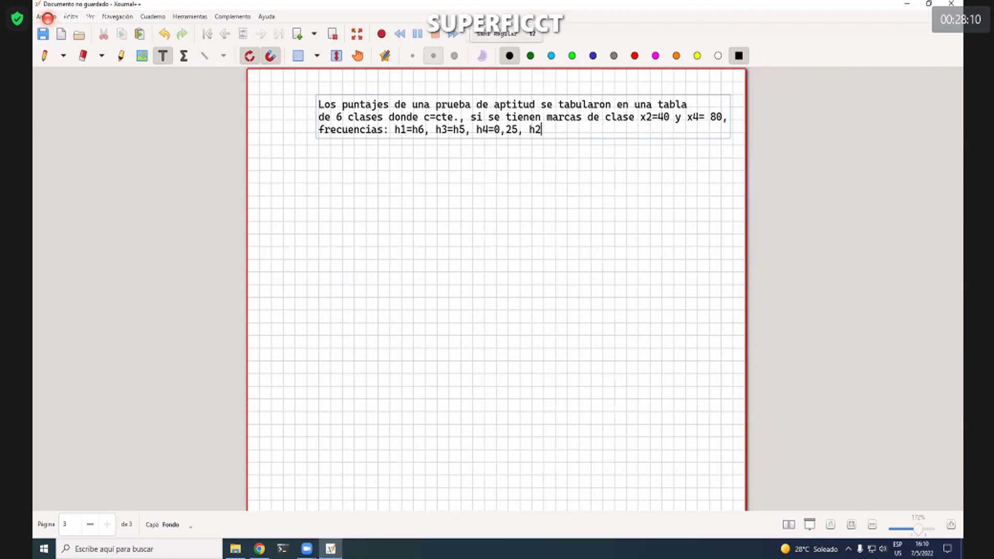
type("=h4-h1,")
Step: Append the condition "h3=h1+0,10," to the frequencies line, using a decimal comma
type("h3=h1")
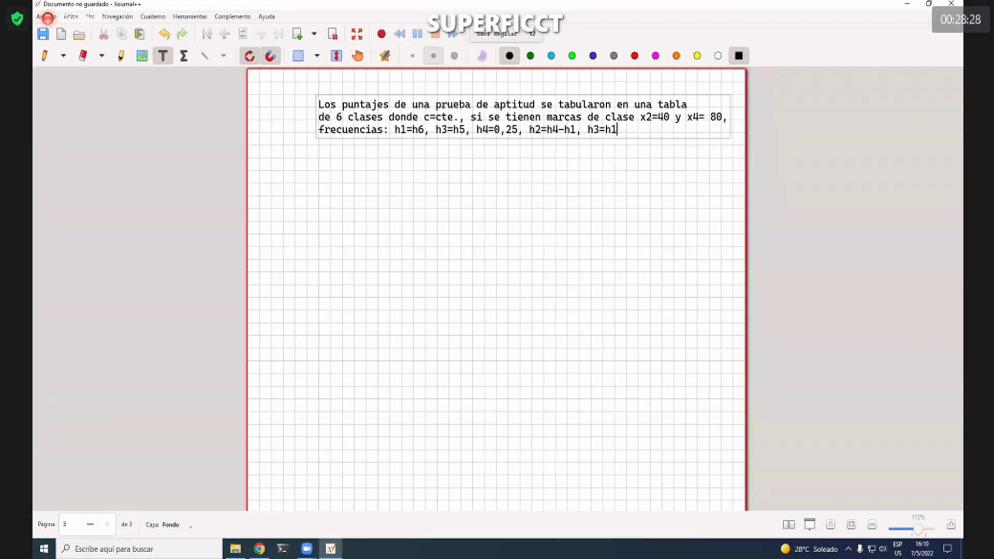
type("+010")
key("Left")
key("Left")
type(",")
key("Right")
key("Right")
Step: Finish the problem statement with the condition "F6 =60." and close the text block
type("F6")
type("=60")
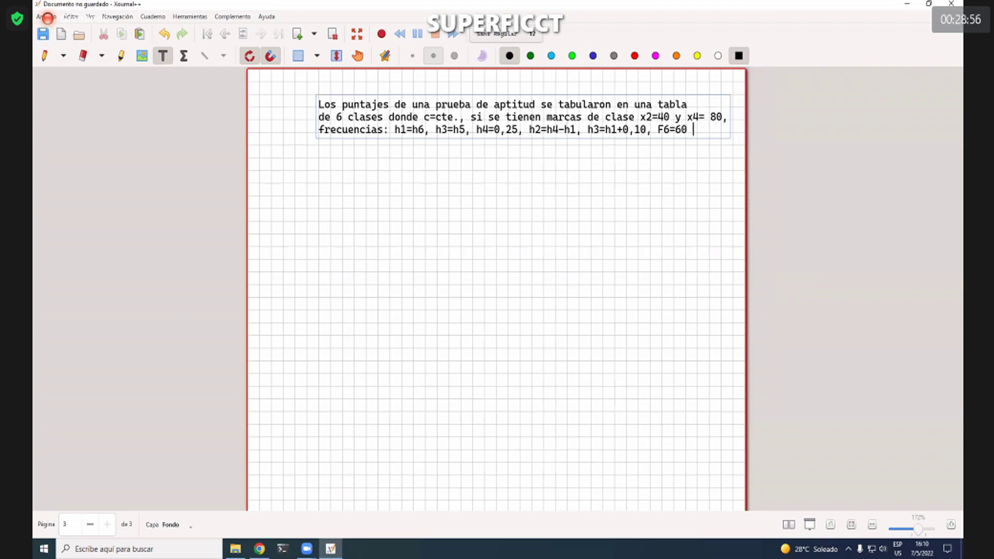
key("Left")
key("Left")
key("Left")
key("Left")
key("Right")
key("Right")
type(".")
key("Escape")
Step: Move the whole problem statement closer to the page's top-left corner
left_click(297, 55)
left_click_drag(313, 83, 761, 181)
left_click_drag(695, 135, 652, 129)
left_click(648, 189)
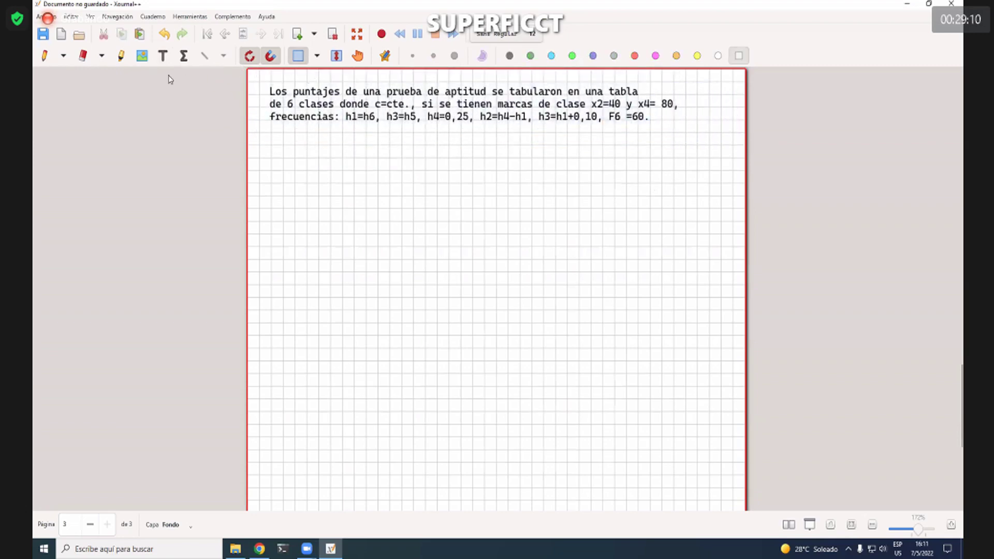
Step: Add the text line "completar la tabla de distribucion de frecuencias" below the problem statement
left_click(162, 55)
left_click(280, 140)
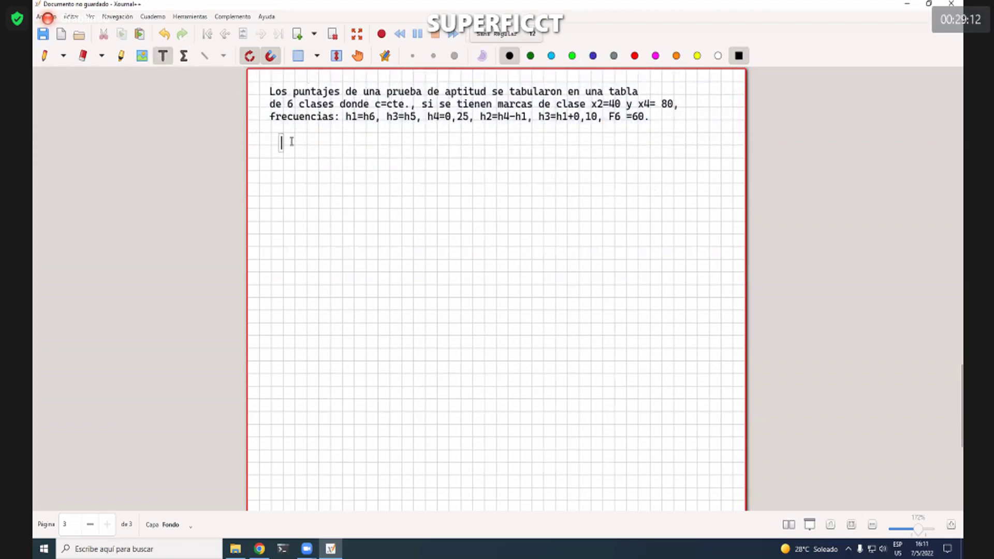
type("completar ")
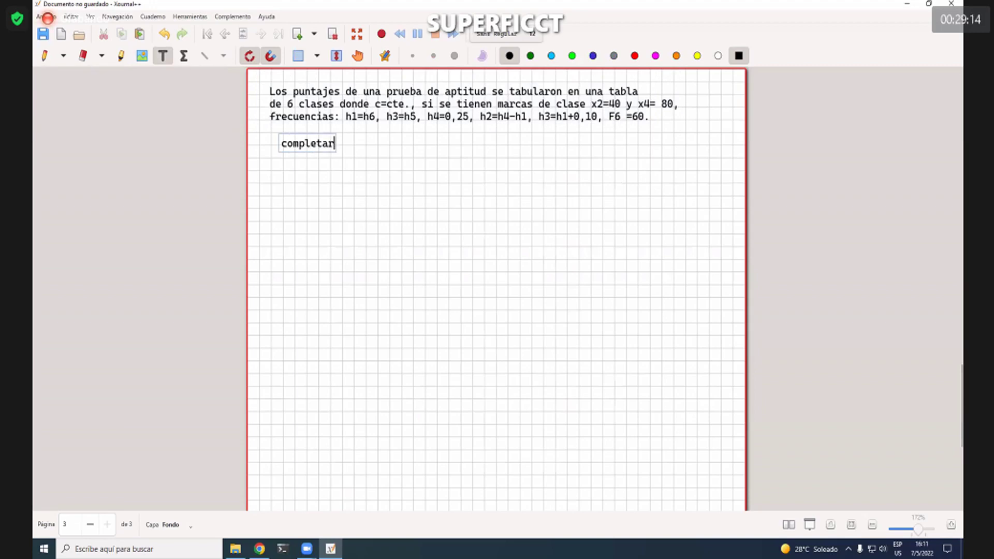
type("la tab")
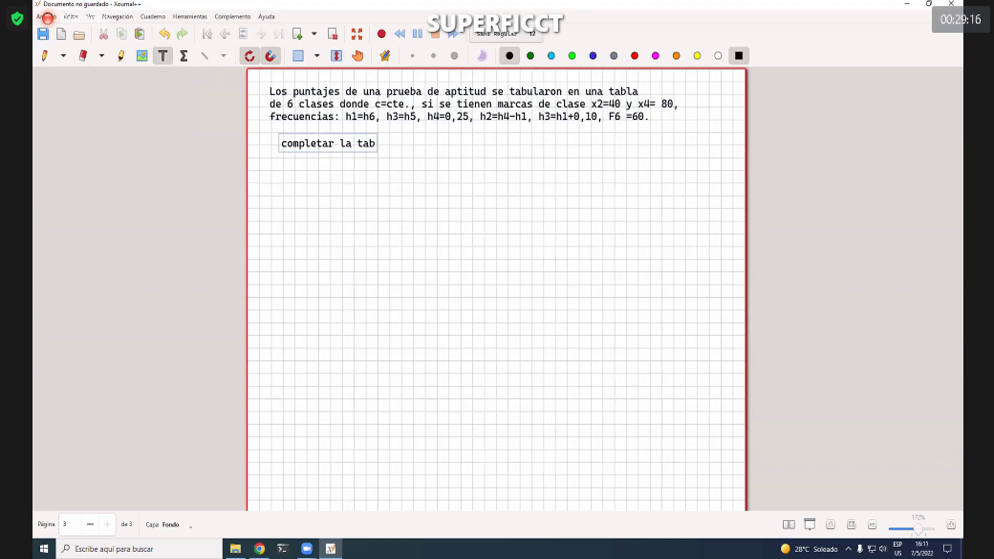
type("la de ")
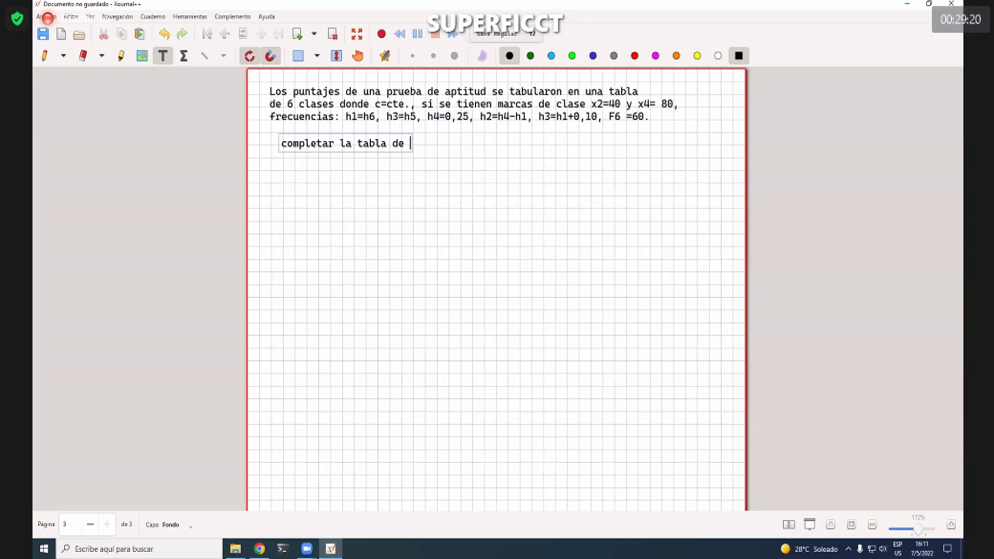
type("distribucion de f")
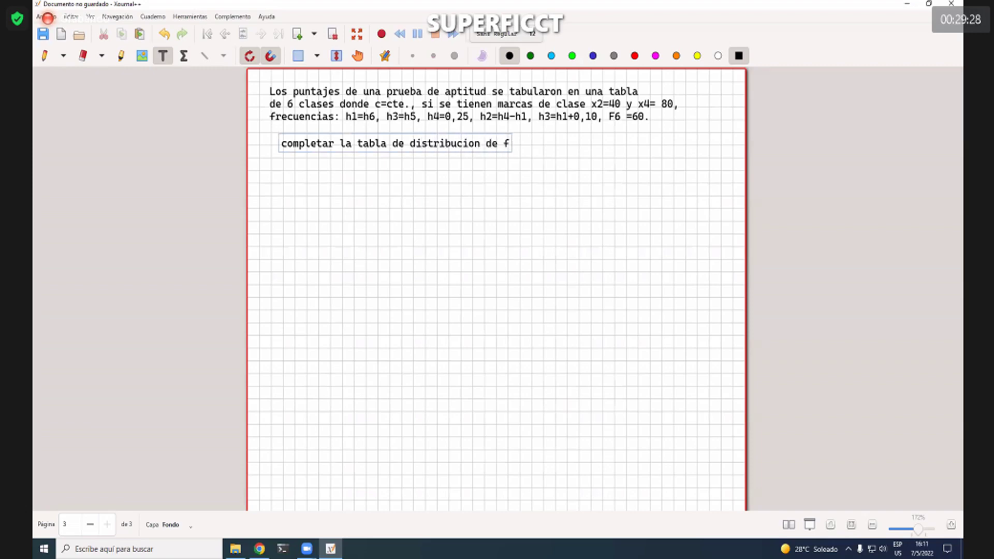
type("recuencias")
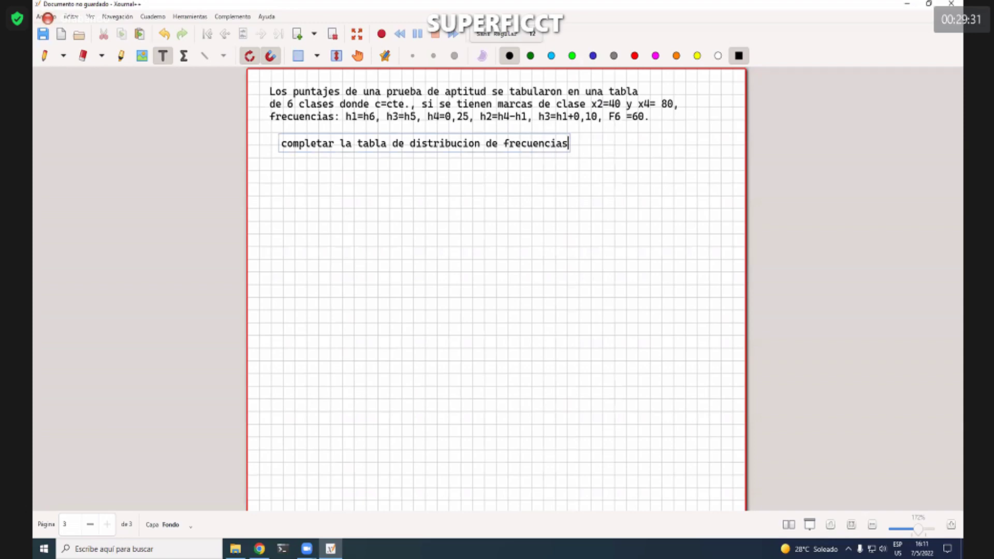
key("Escape")
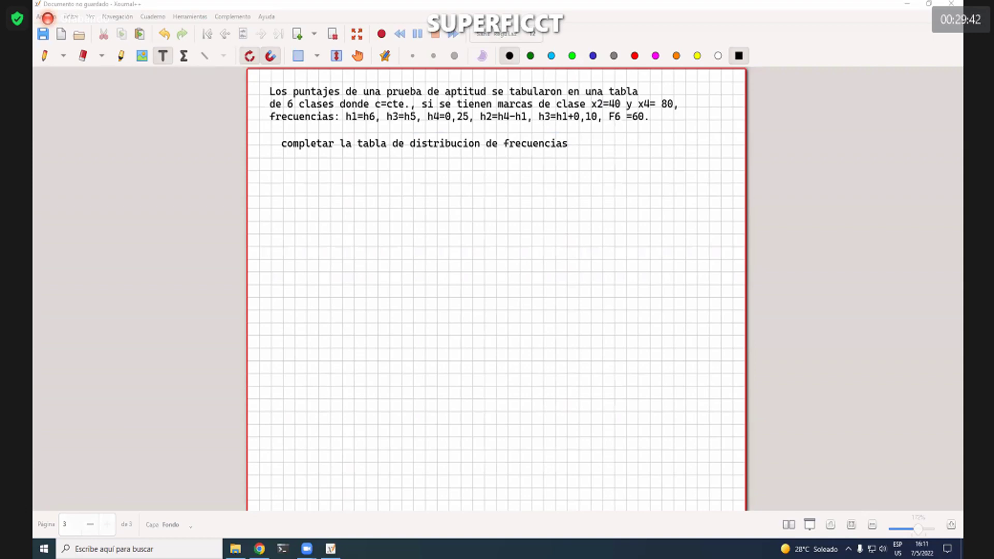
scroll(311, 171, "up", 1)
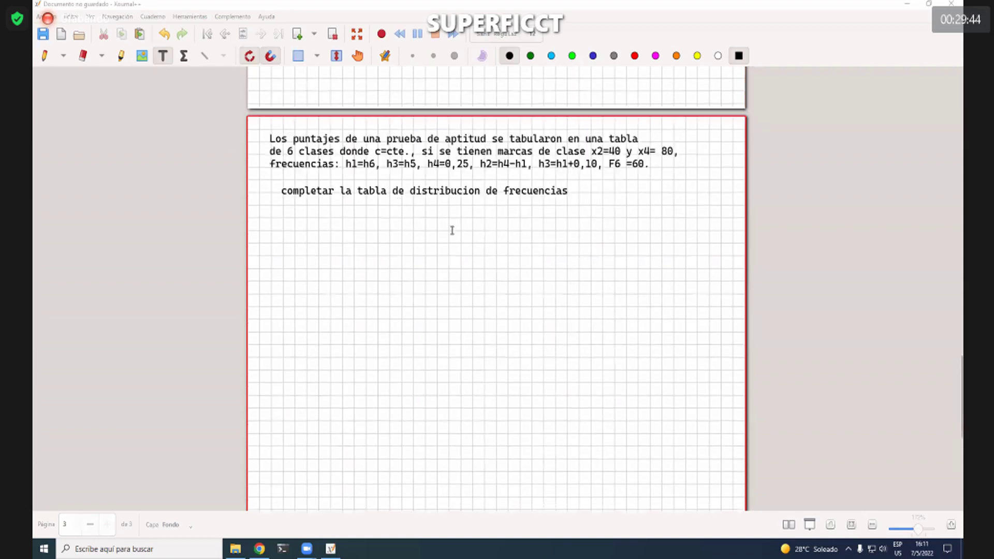
left_click(291, 217)
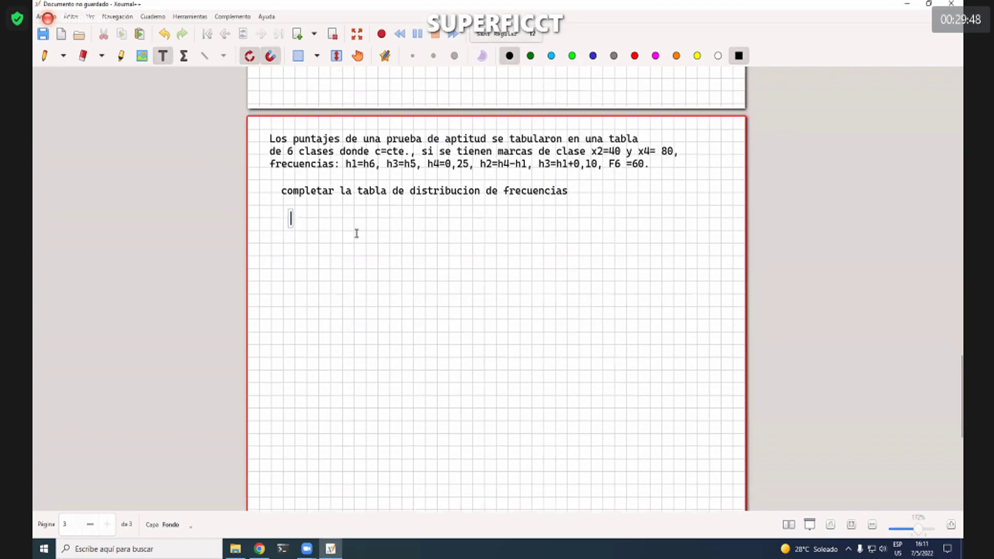
scroll(364, 234, "up", 2)
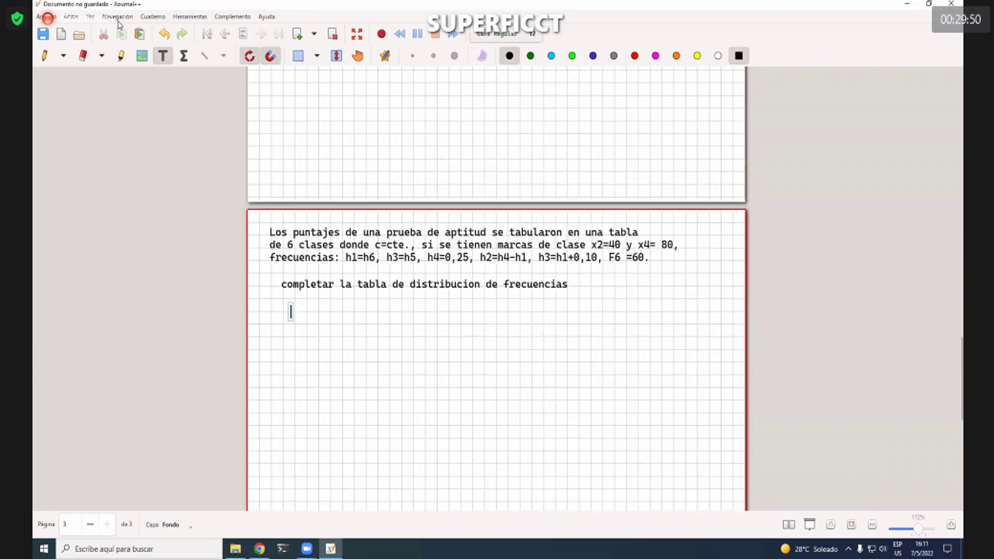
left_click(76, 17)
mouse_move(197, 18)
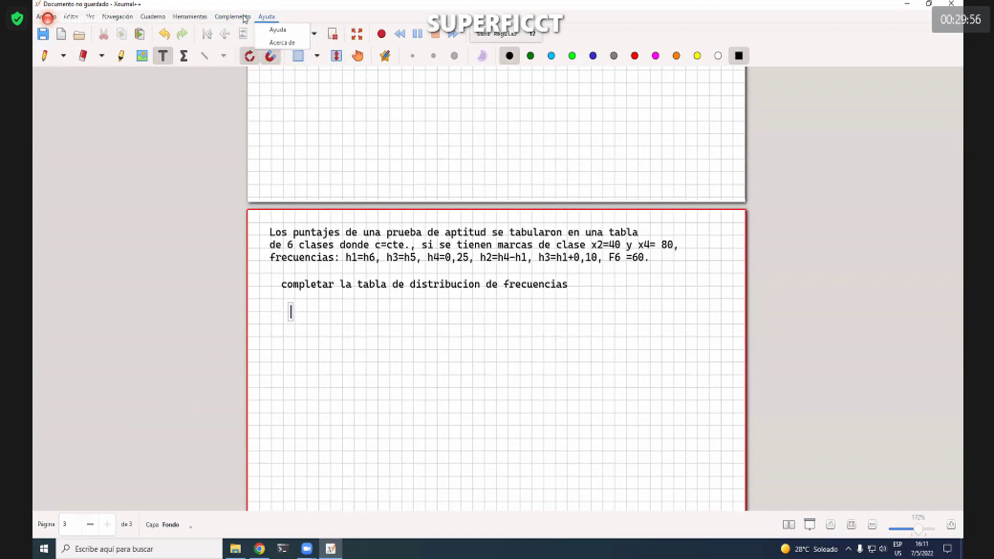
key("Escape")
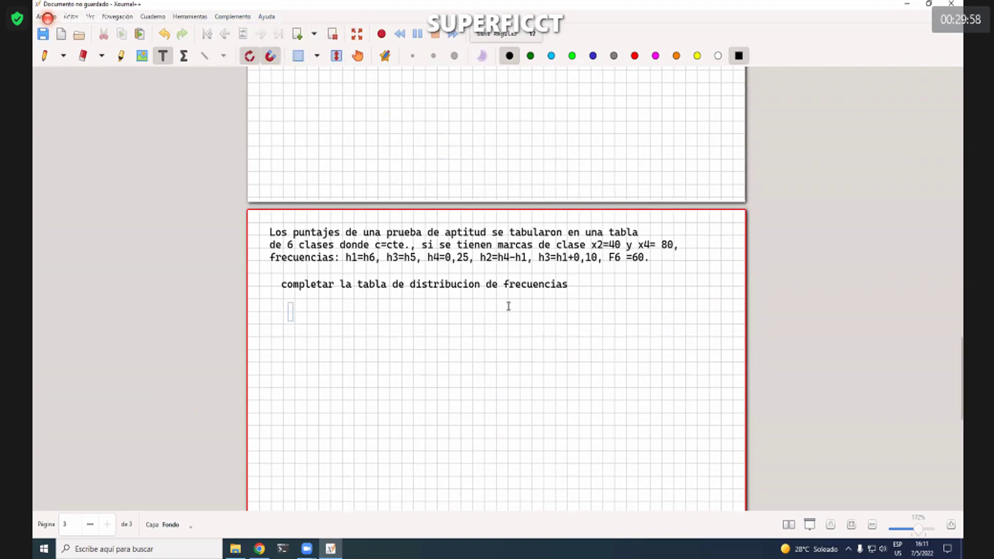
scroll(508, 306, "down", 1)
scroll(509, 306, "down", 1)
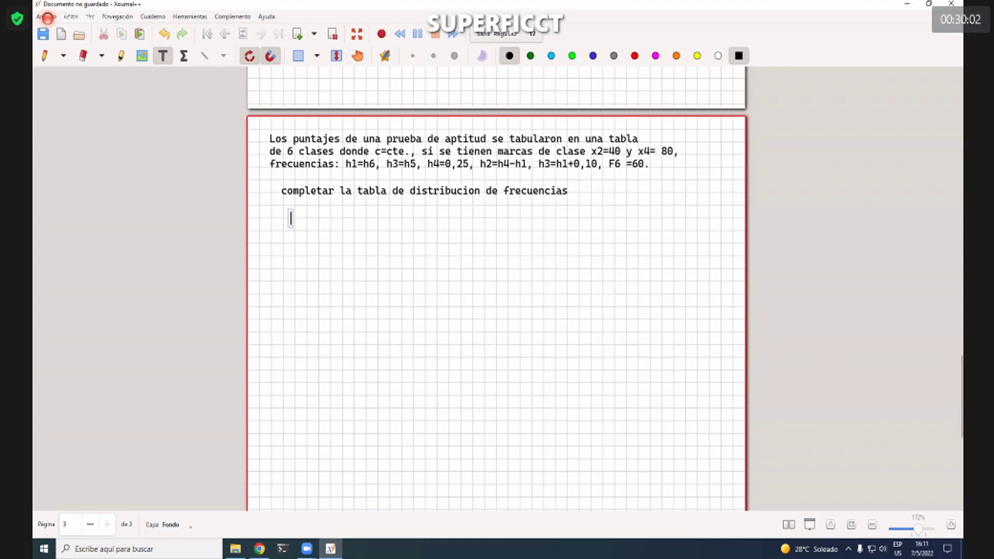
left_click(359, 347)
scroll(354, 301, "up", 2)
scroll(353, 393, "down", 1)
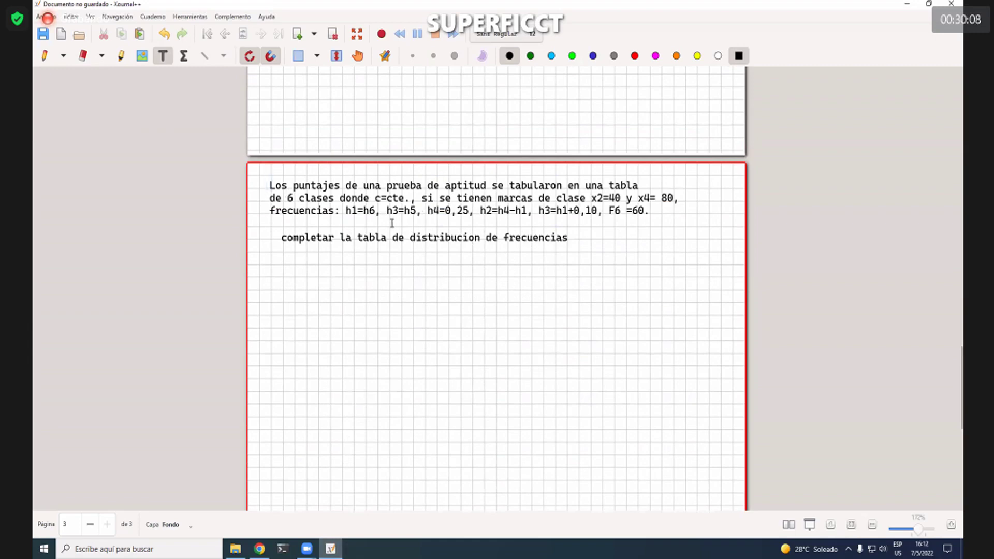
Step: Copy the problem statement together with its instruction line and paste them into Excel's Hoja2 sheet starting at cell A1
left_click(298, 55)
left_click_drag(263, 170, 700, 269)
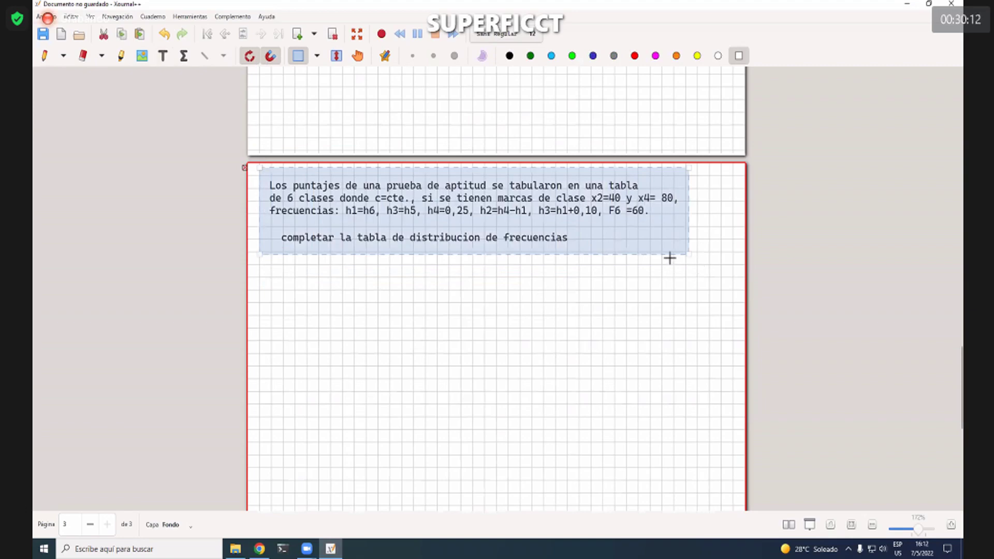
left_click(331, 549)
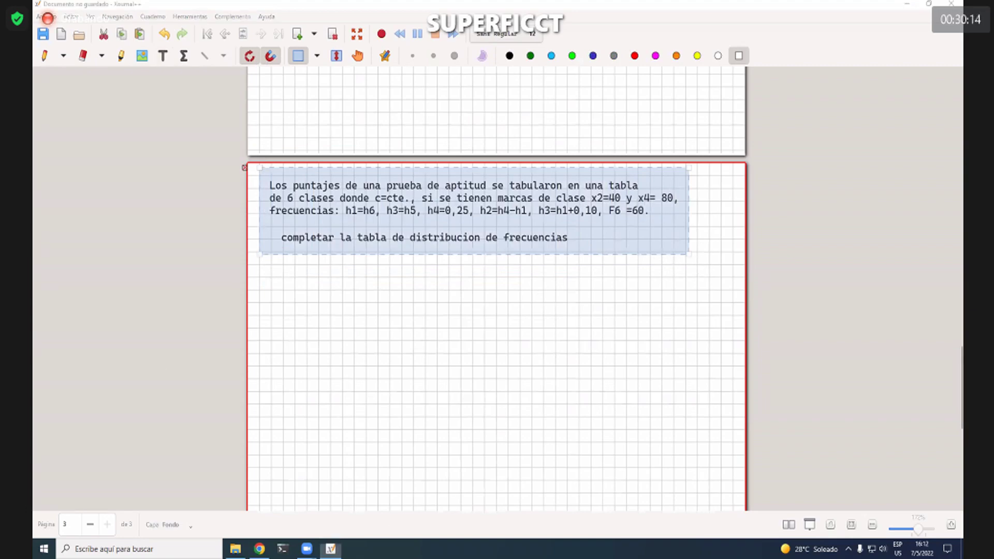
type("Los puntajes de una prueba de aptitud se tabularon en una tabla de 6 clases donde c=cte., si se tienen marcas de clase x2=40 y x4= 80, frecuencias: h1=h6, h3=h5, h4=0,25, h2=h4-h1, h3=h1+0,10, F6 =60. completar la tabla de distribucion de frecuencias")
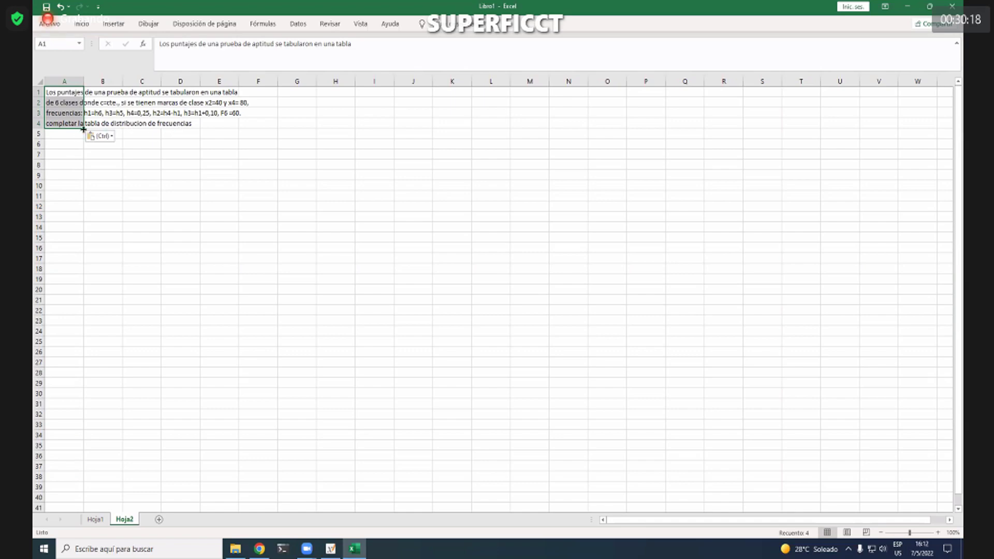
left_click(336, 193)
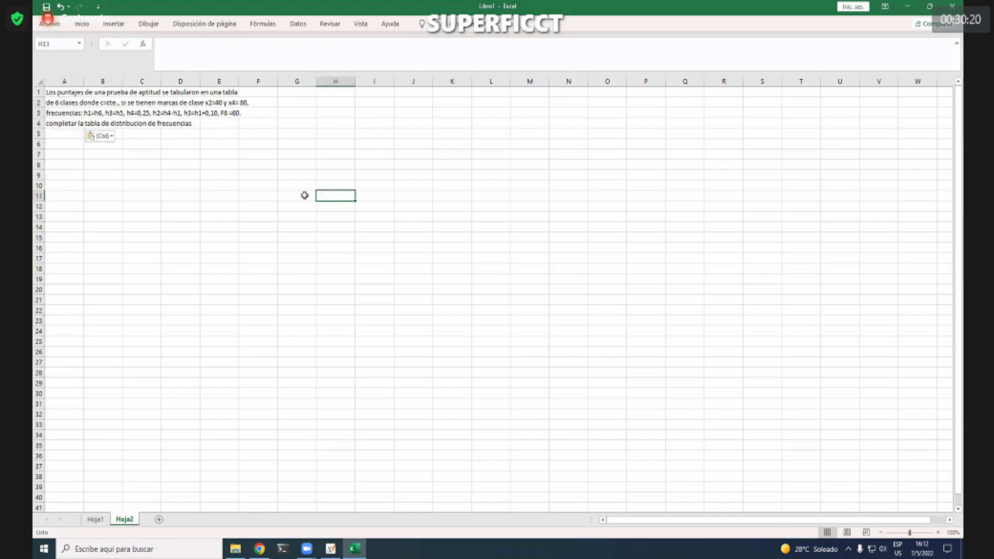
Step: Number the six classes 1 to 6 in cells A7 to A12, below the pasted statement
scroll(305, 181, "up", 6)
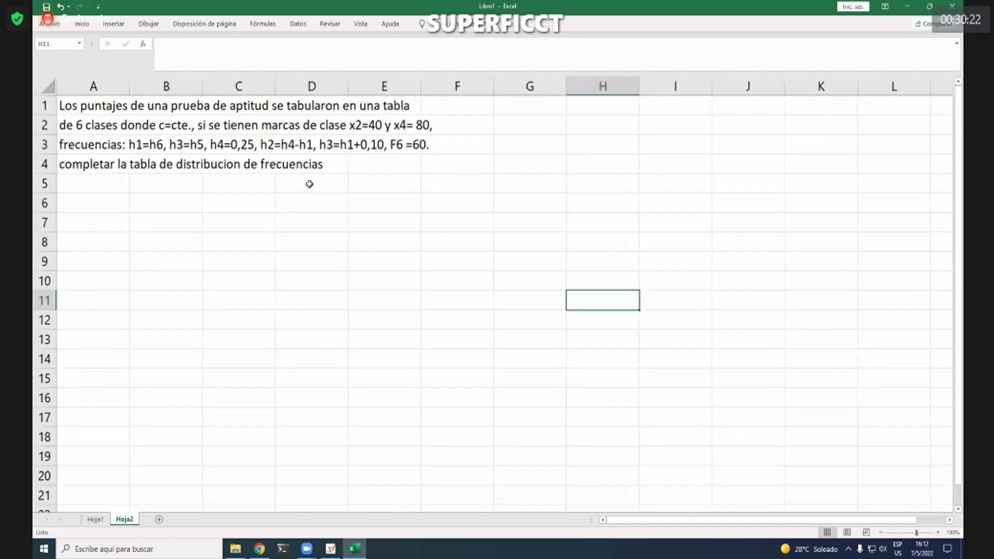
left_click(235, 207)
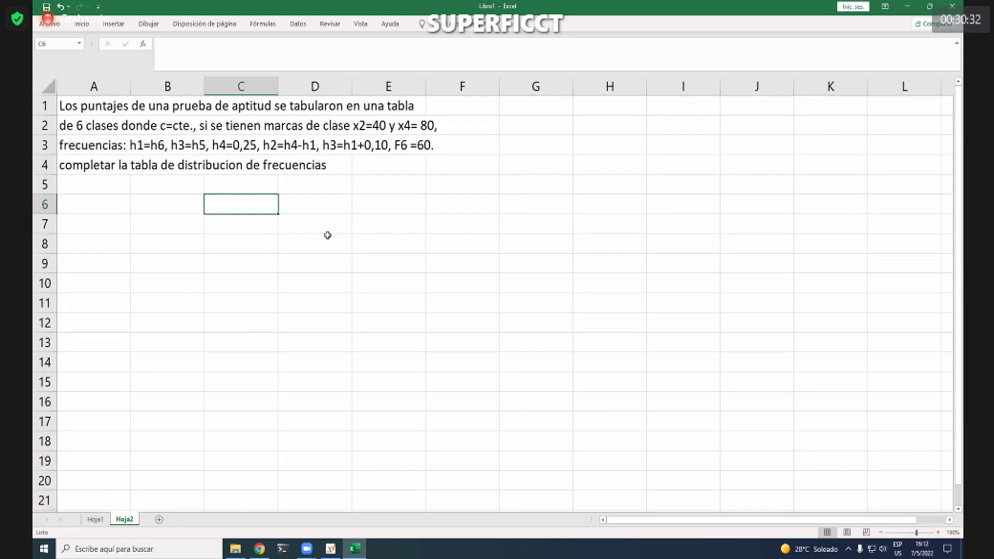
key("Left")
key("Down")
key("Left")
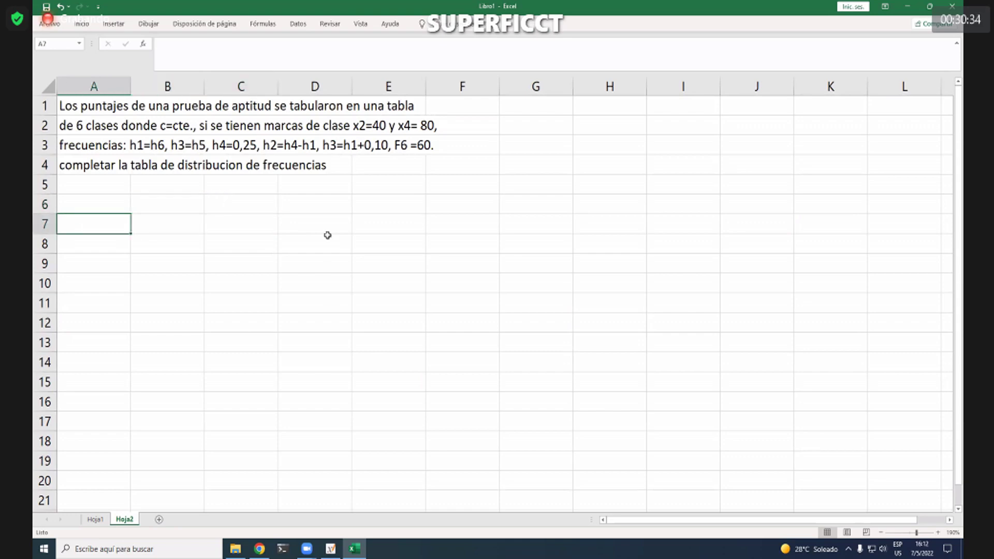
type("1")
key("Return")
type("2")
key("Return")
type("3")
key("Return")
type("4")
key("Return")
type("5")
key("Return")
type("6")
key("Right")
Step: Enter the column headers "L inf", "L sup" and "Xi" in cells B6 to D6
key("Up")
key("Up")
key("Up")
key("Up")
key("Up")
key("Up")
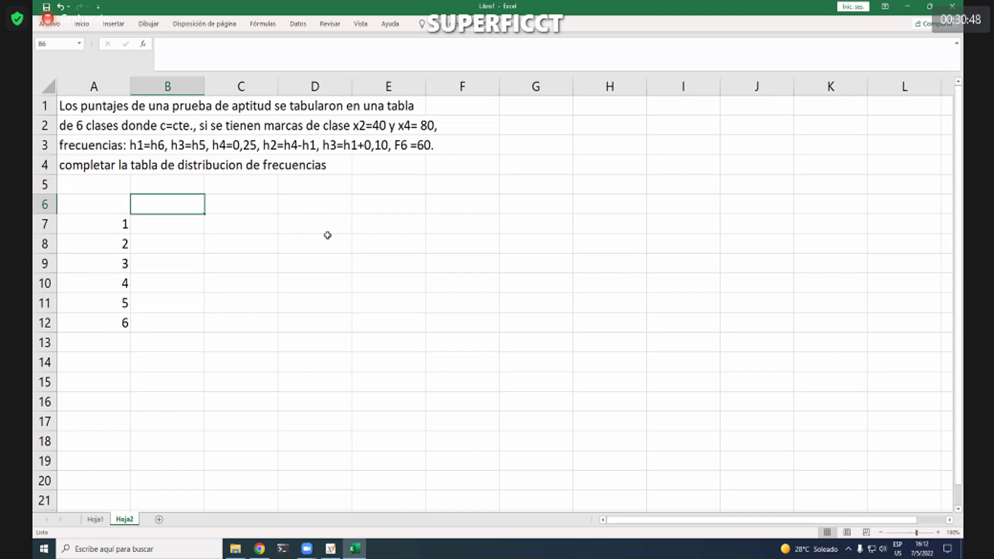
key("Right")
key("Left")
key("F2")
type("Lin")
key("BackSpace")
key("BackSpace")
type("inf")
key("Tab")
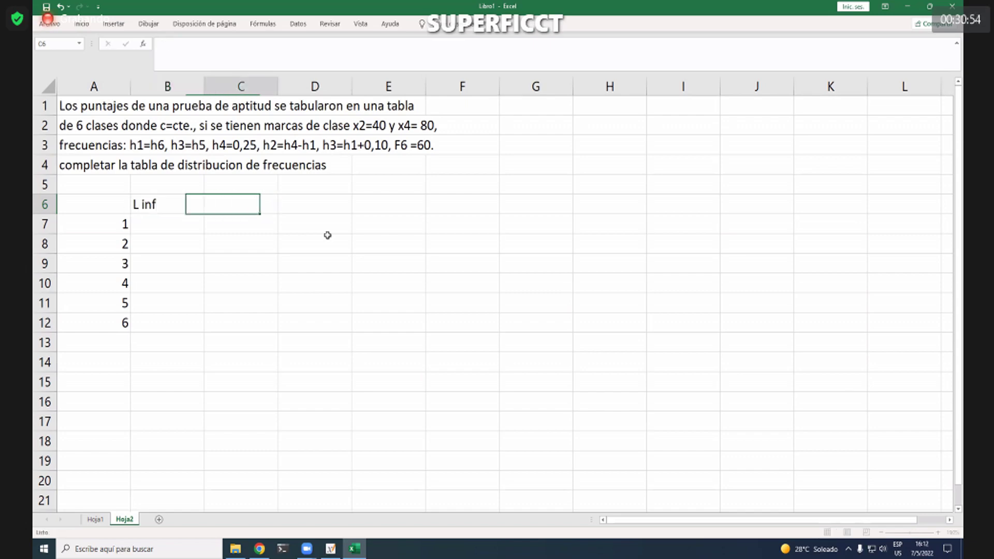
type("L sup")
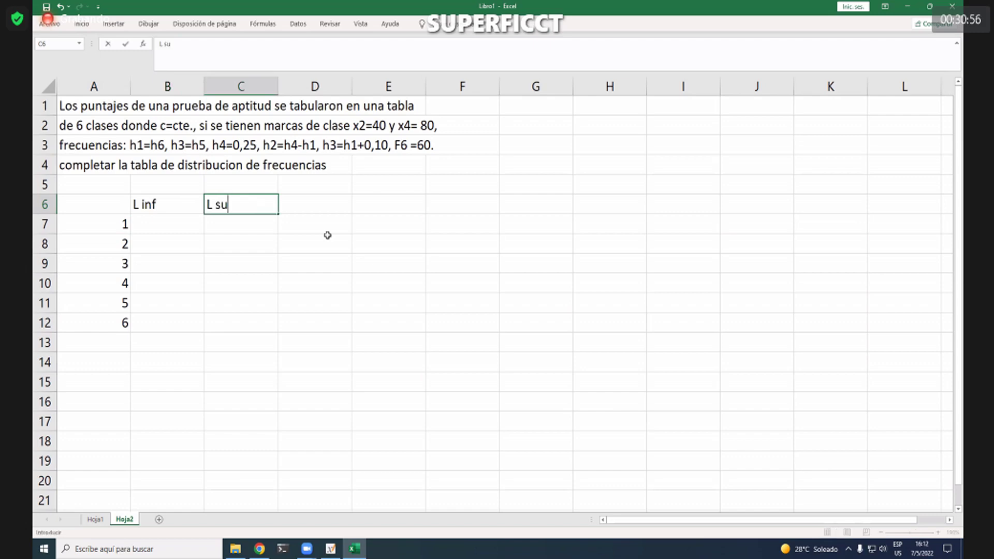
key("Tab")
type("Xi")
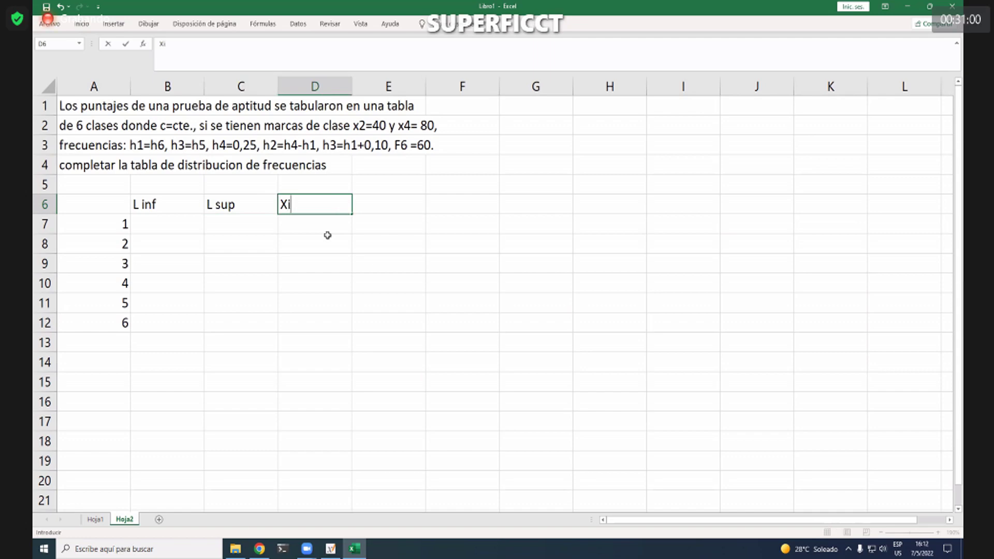
key("Return")
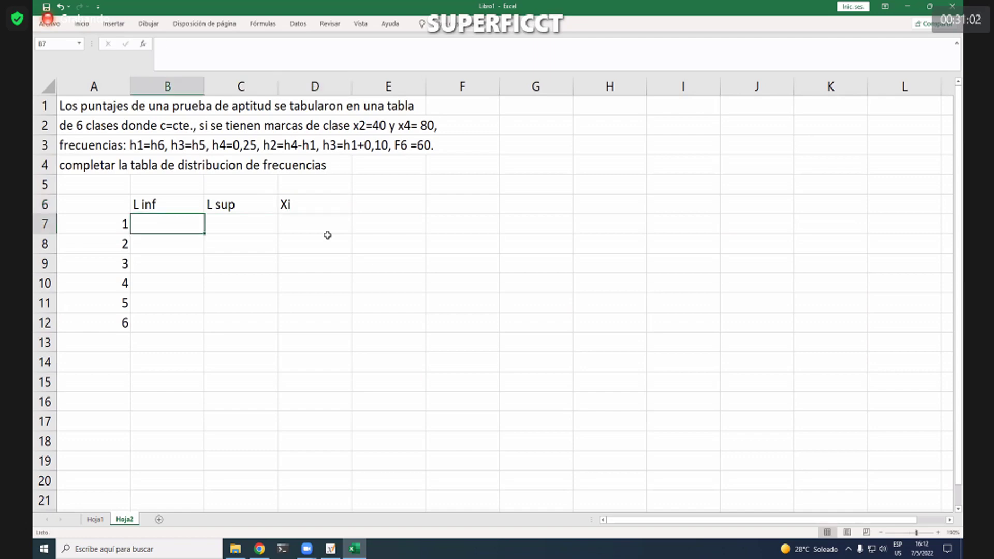
Step: Enter the given class marks in the Xi column: 40 for class 2 and 80 for class 4
key("Right")
key("Right")
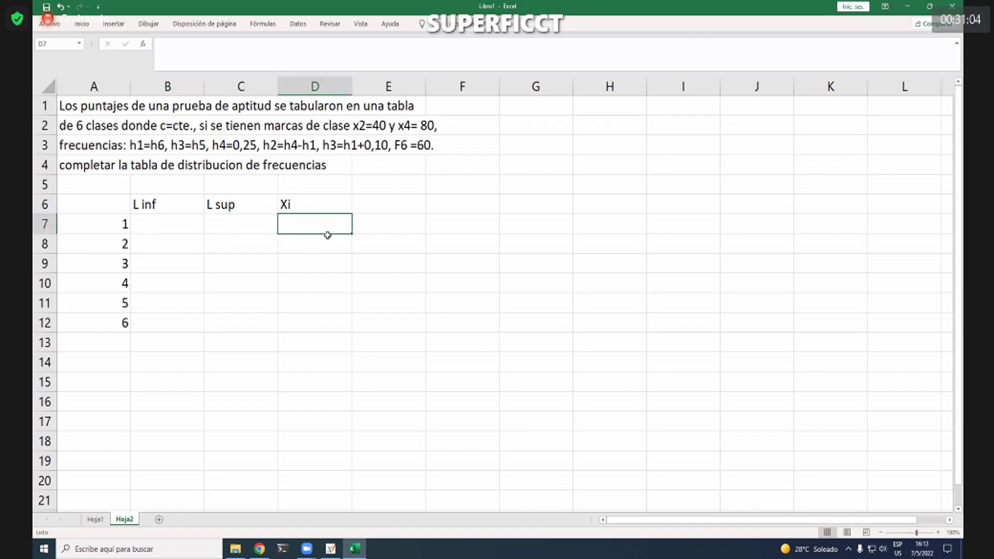
left_click(327, 237)
type("40")
key("Return")
key("Return")
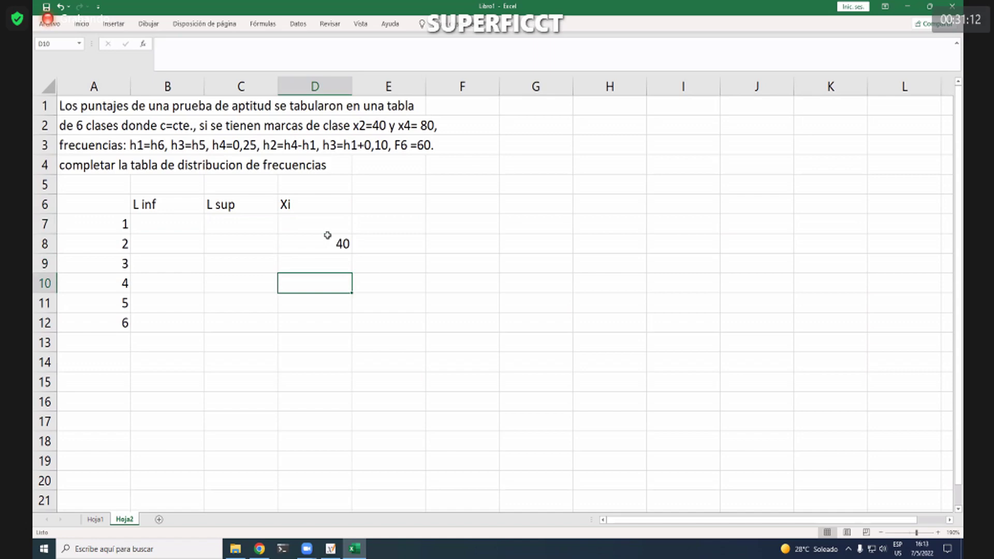
type("80")
key("Up")
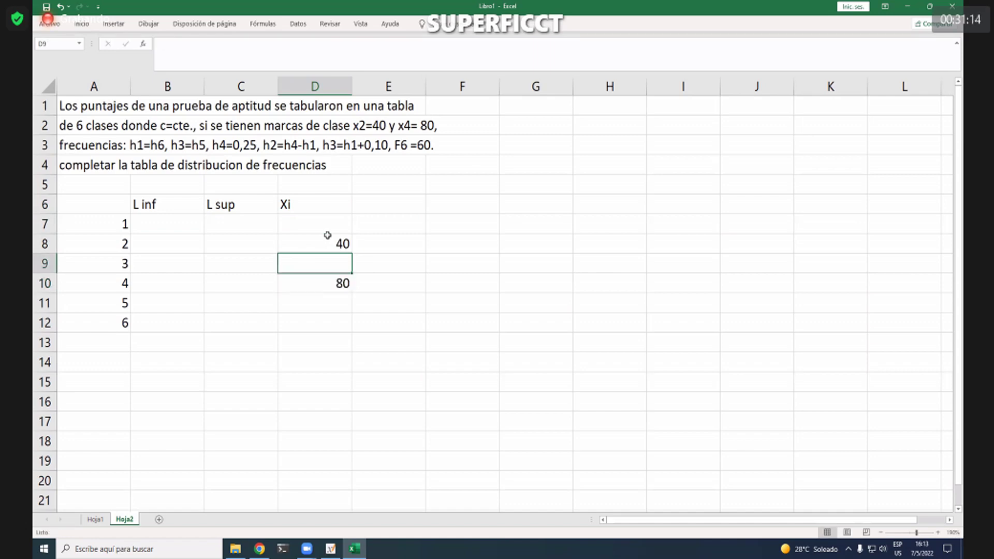
key("Up")
key("Up")
key("Down")
key("Down")
key("Left")
key("Up")
key("Left")
key("Right")
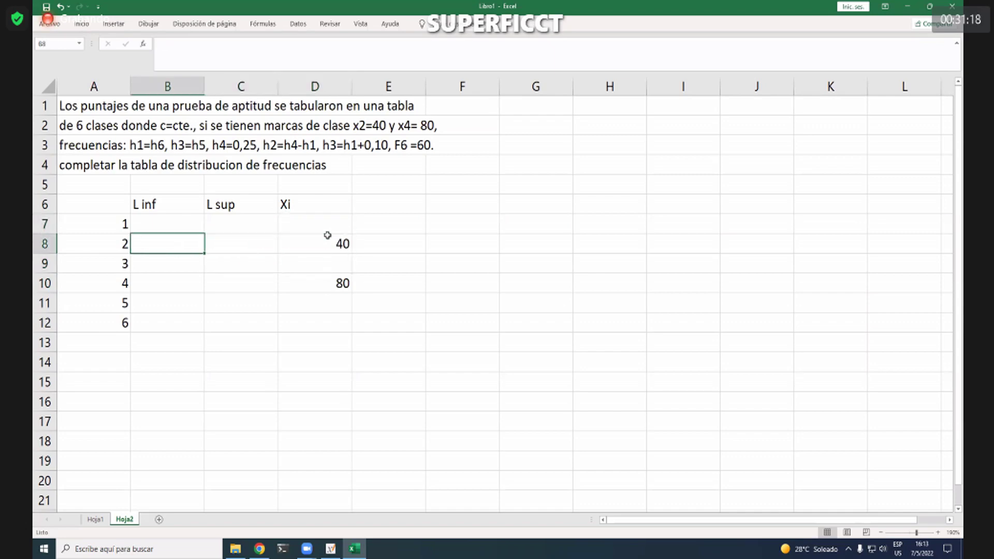
key("Right")
key("Down")
key("Down")
key("Up")
key("Up")
key("Down")
key("Up")
key("Down")
key("Down")
key("Up")
key("Up")
key("Up")
key("Down")
key("Down")
key("Down")
key("Down")
Step: Enter the frequency column headers "fi", "Fi", "hi" and "Hi" in cells E6 to H6
key("Right")
key("Up")
key("Up")
key("Up")
key("Up")
key("Up")
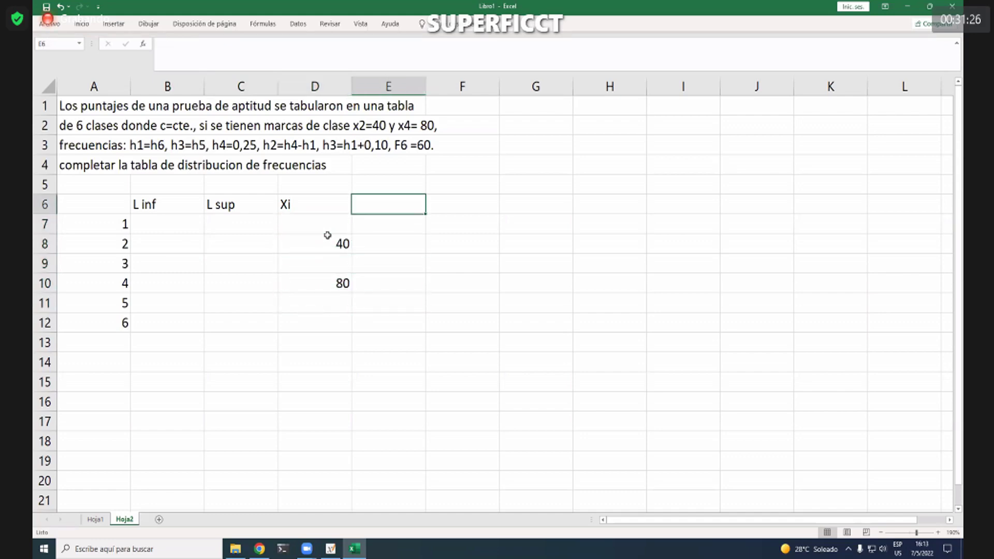
type("fi")
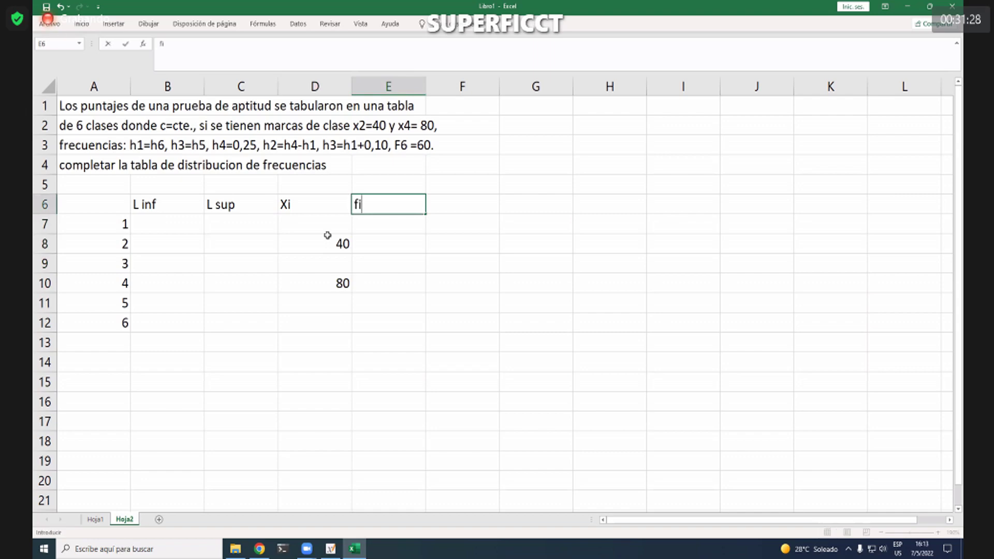
key("Tab")
type("Fi")
key("Tab")
type("hi")
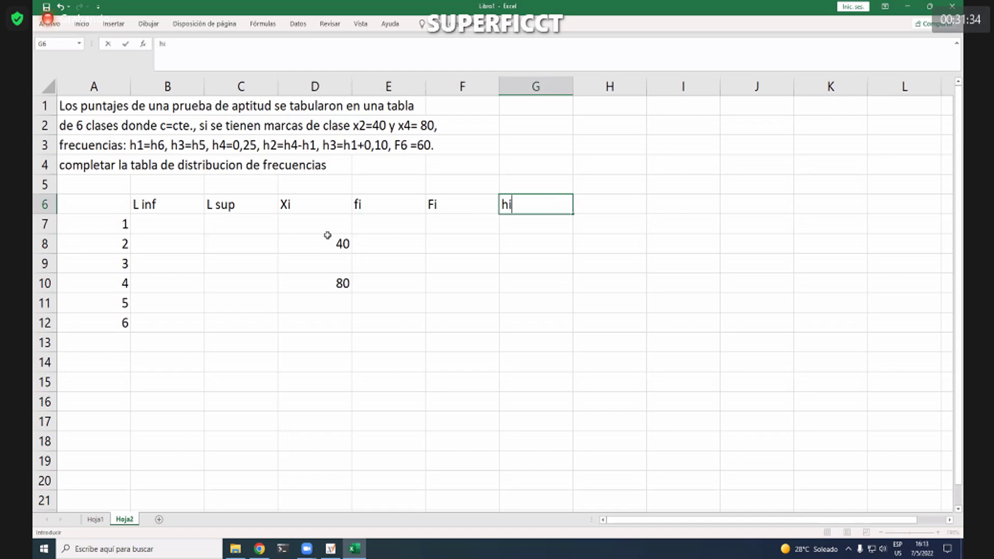
key("Tab")
type("Hi")
key("Return")
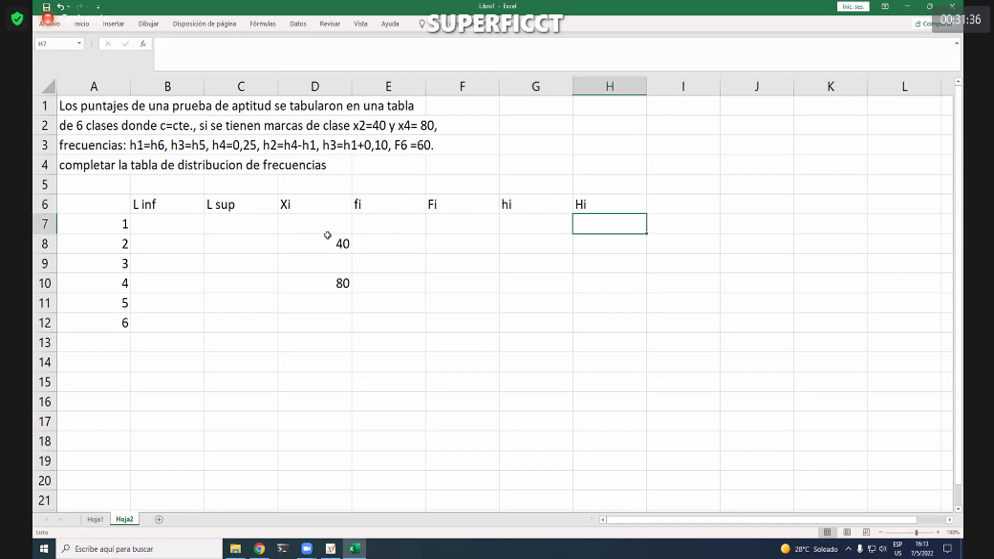
key("Left")
key("Left")
key("Left")
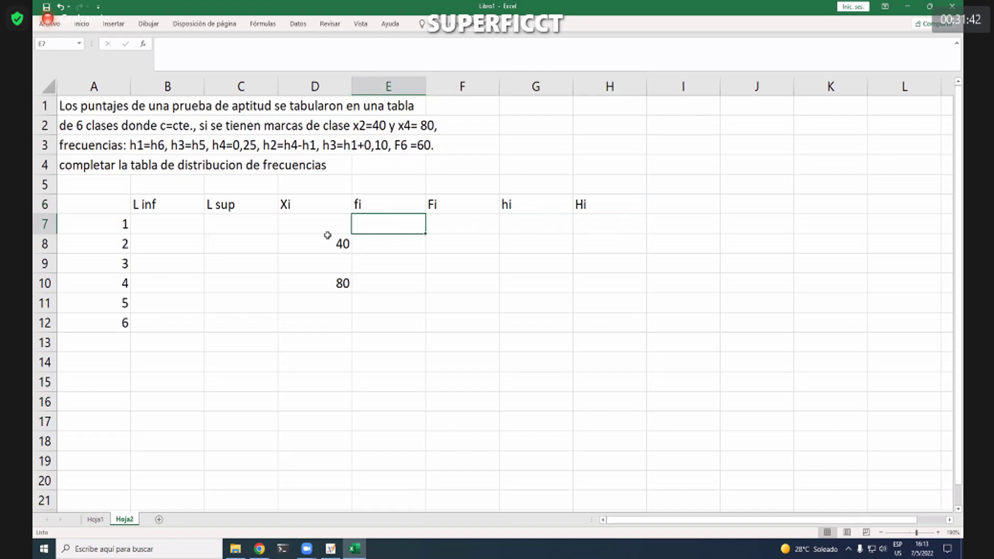
Step: Handwrite the relative frequency conditions beside the table: h1=h6, h3=h5, h2=h4-h1 and h3=h1+0,10
key("Right")
key("Right")
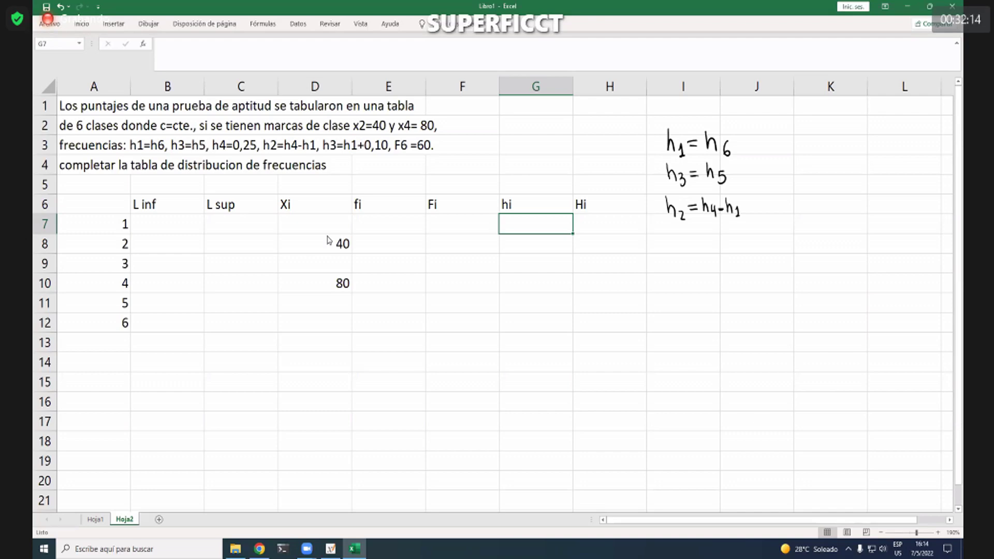
left_click_drag(680, 244, 697, 244)
left_click_drag(702, 236, 731, 245)
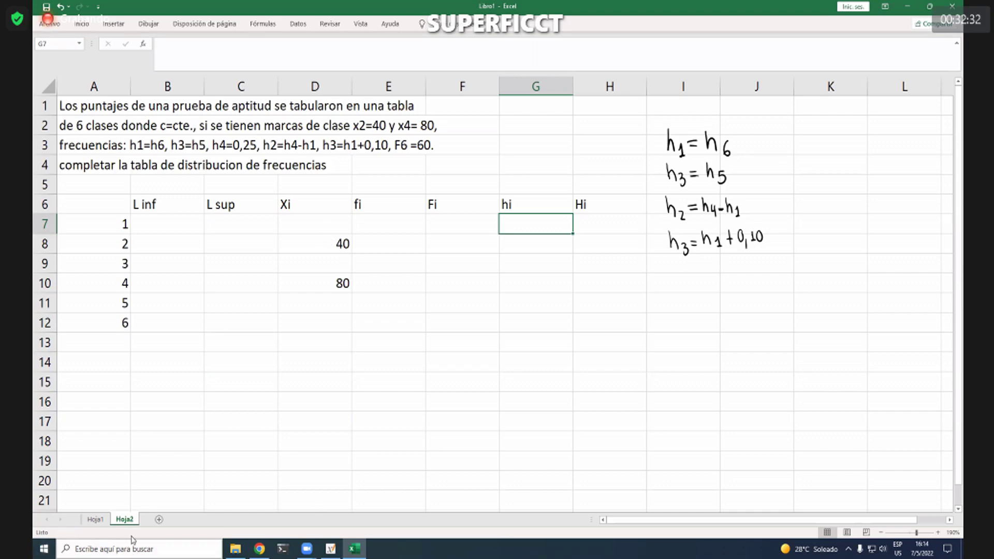
Step: Enter the given cumulative frequency 60 for class 6 in the Fi column
left_click(451, 229)
left_click(446, 246)
left_click(446, 265)
left_click(446, 284)
left_click(443, 298)
left_click(442, 322)
type("60")
key("Return")
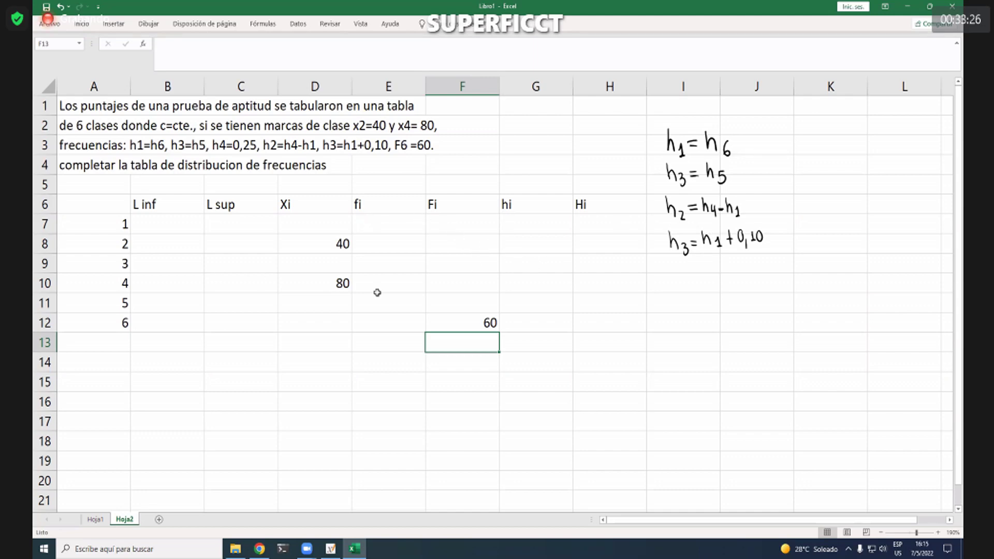
Step: Enter the given relative frequency 0,25 for class 4 in the hi column
left_click(536, 286)
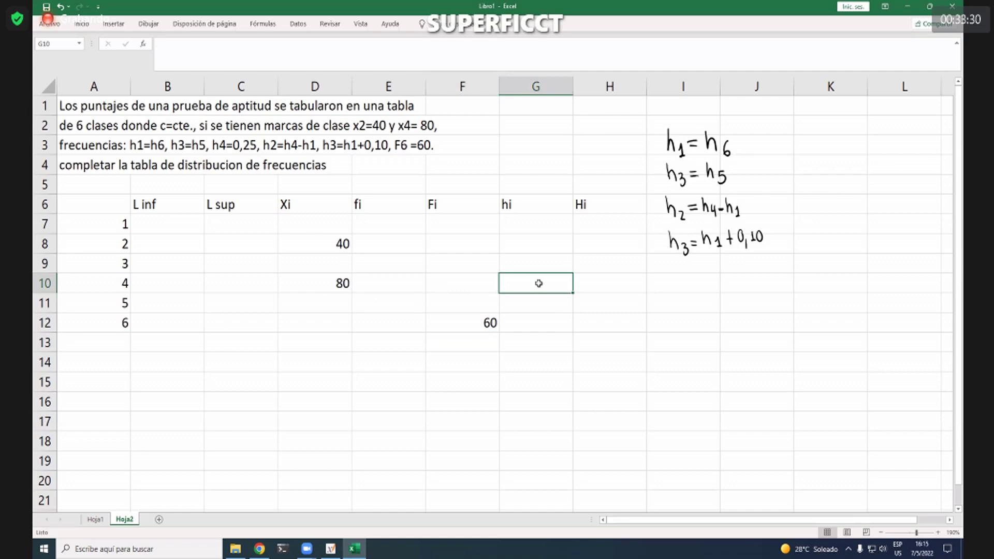
type("0,25")
key("Return")
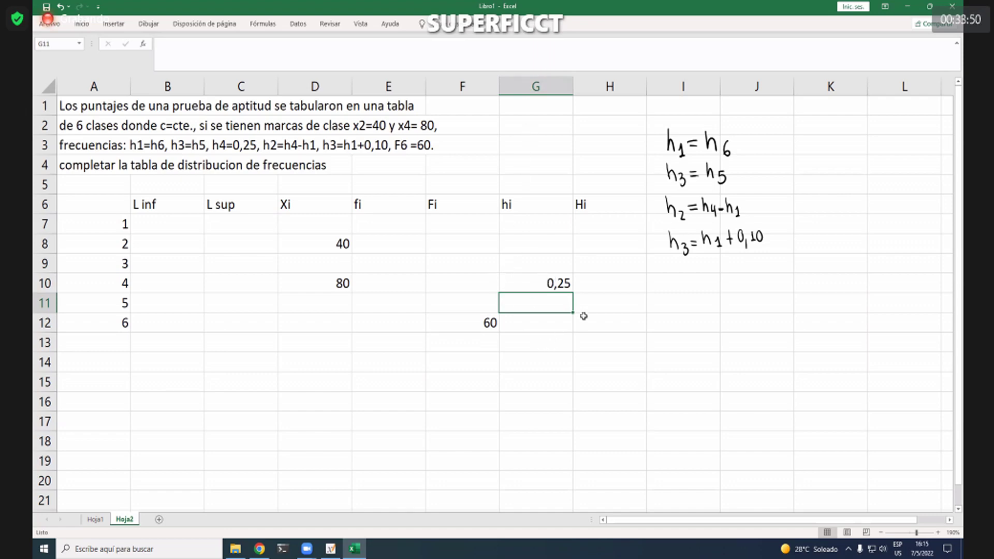
left_click(564, 285)
Step: Apply borders to every cell of the frequency table, A6 to H12
left_click_drag(125, 205, 625, 321)
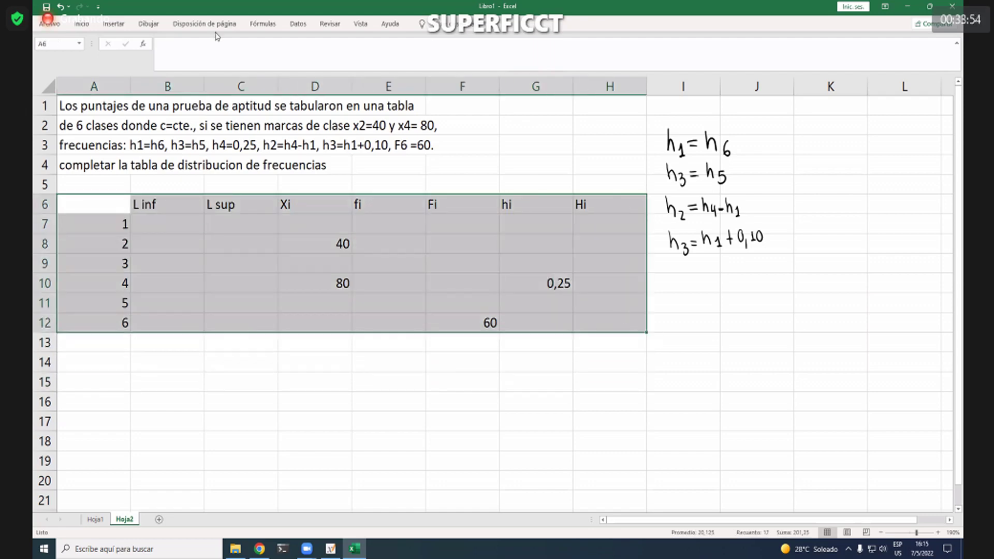
left_click(113, 24)
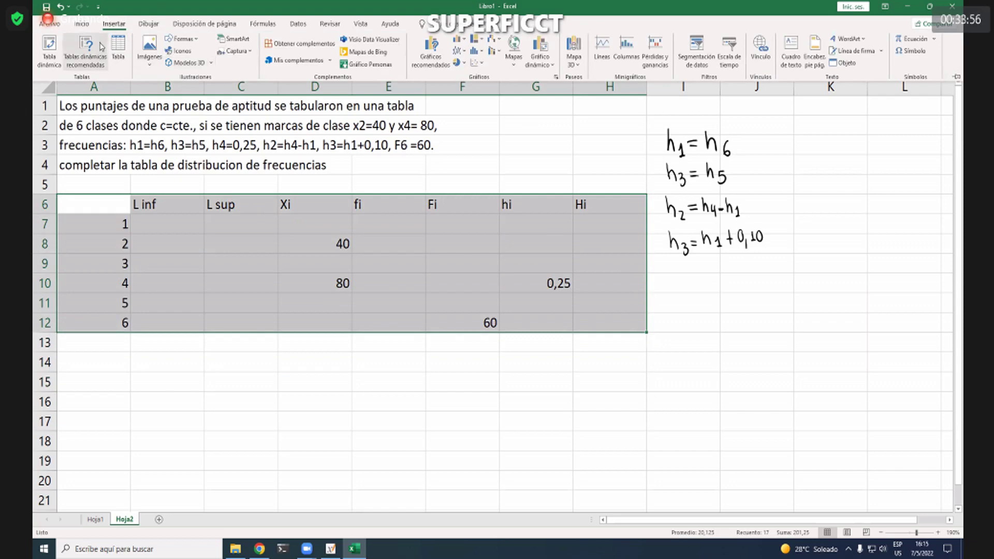
left_click(82, 24)
left_click(175, 61)
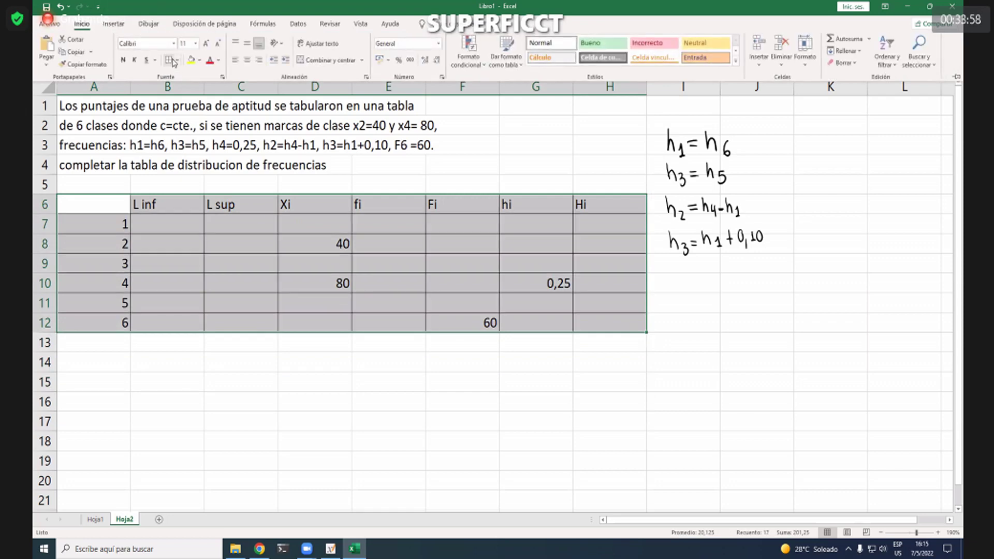
left_click(590, 381)
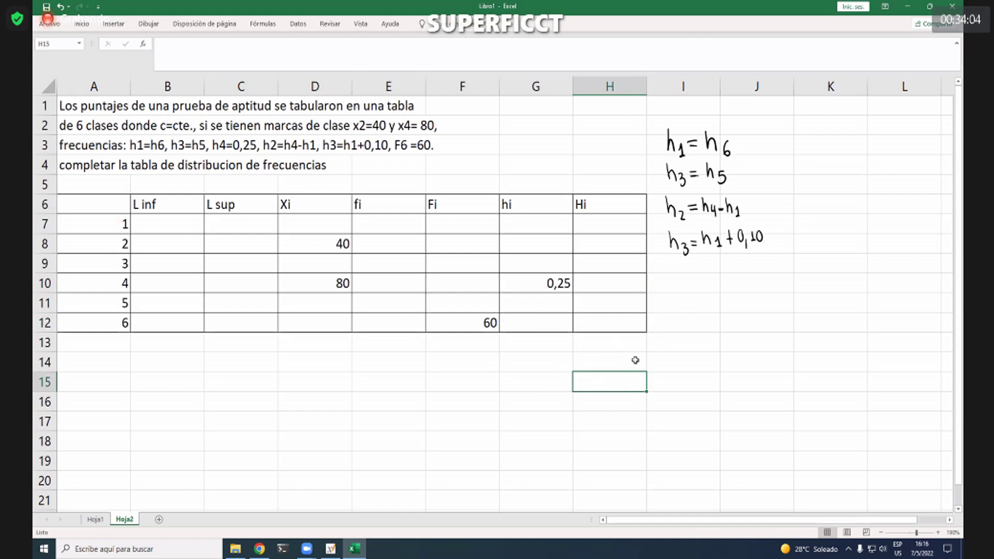
Step: Annotate the class 6 Fi value with a handwritten arrow and "F6=n", and erase the annotation
left_click(545, 283)
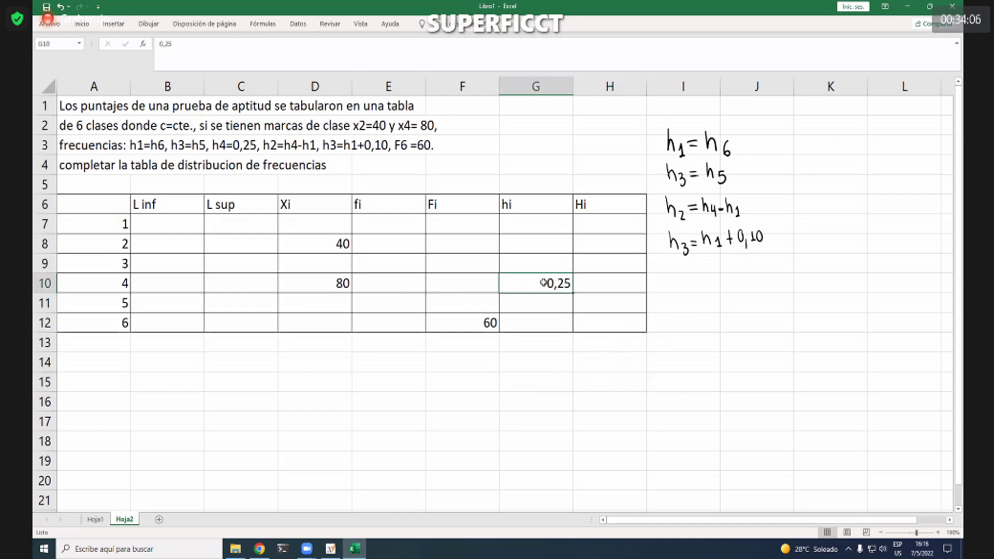
left_click(486, 325)
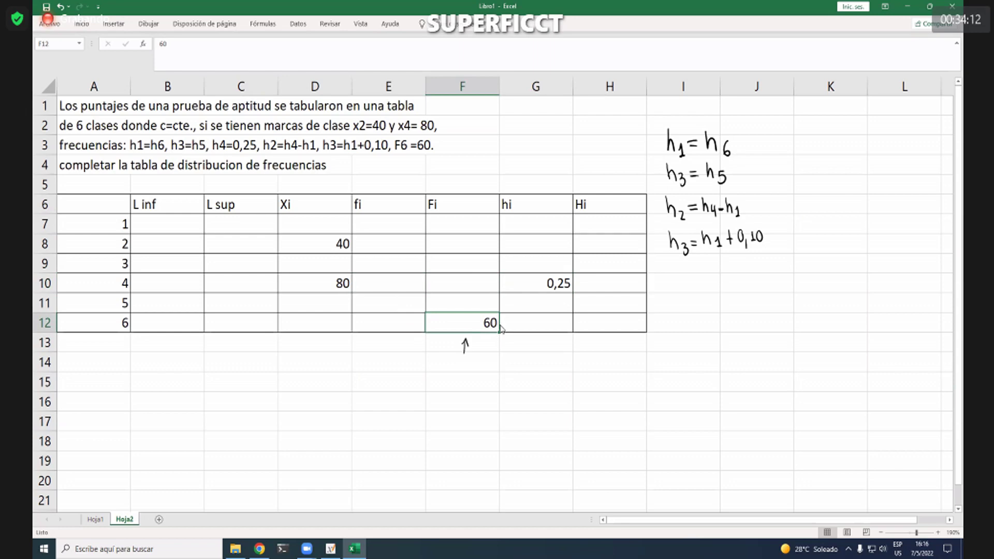
left_click_drag(472, 348, 480, 357)
key("ctrl+z")
key("ctrl+z")
key("ctrl+z")
key("ctrl+z")
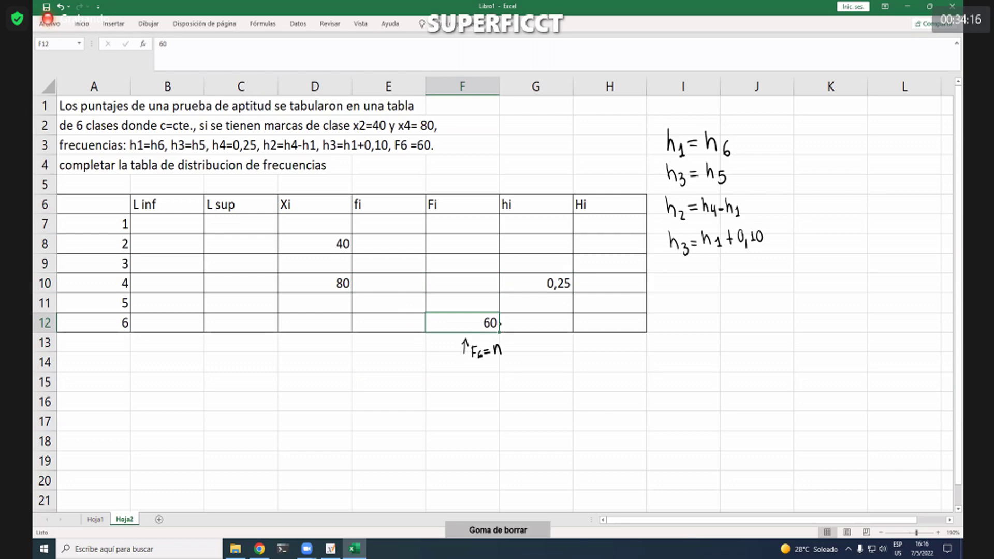
key("p")
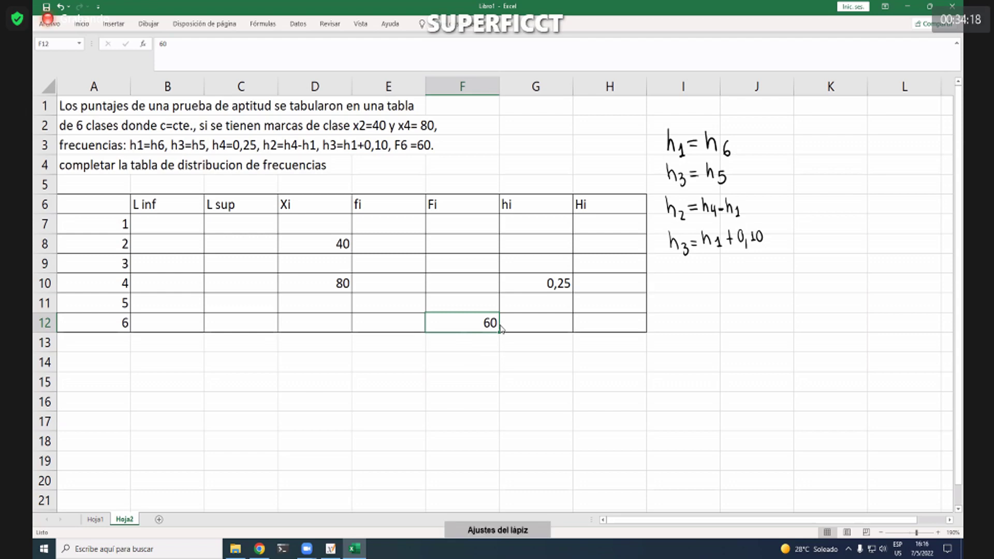
Step: Enter the total 60 in cell E13, below the fi column
key("Left")
key("Down")
type("60")
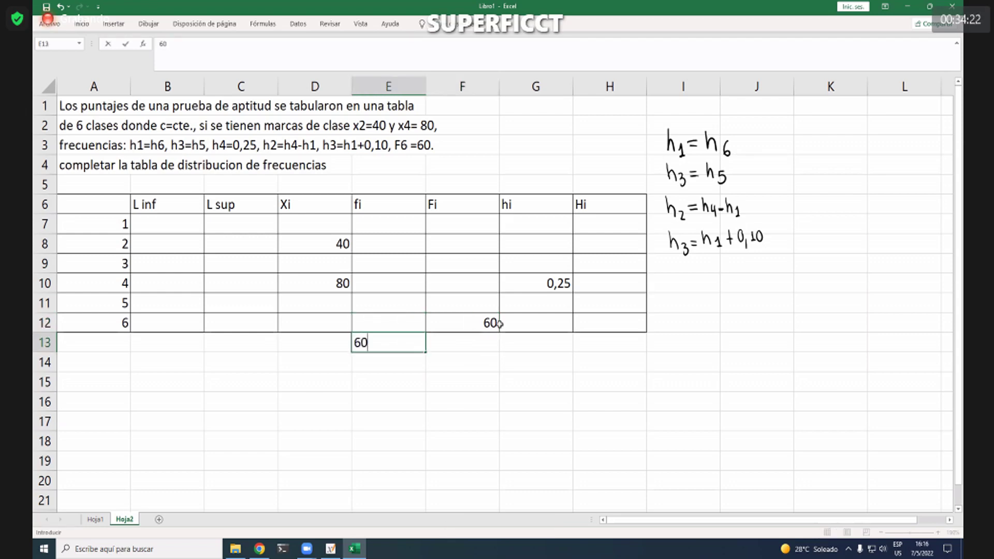
key("Tab")
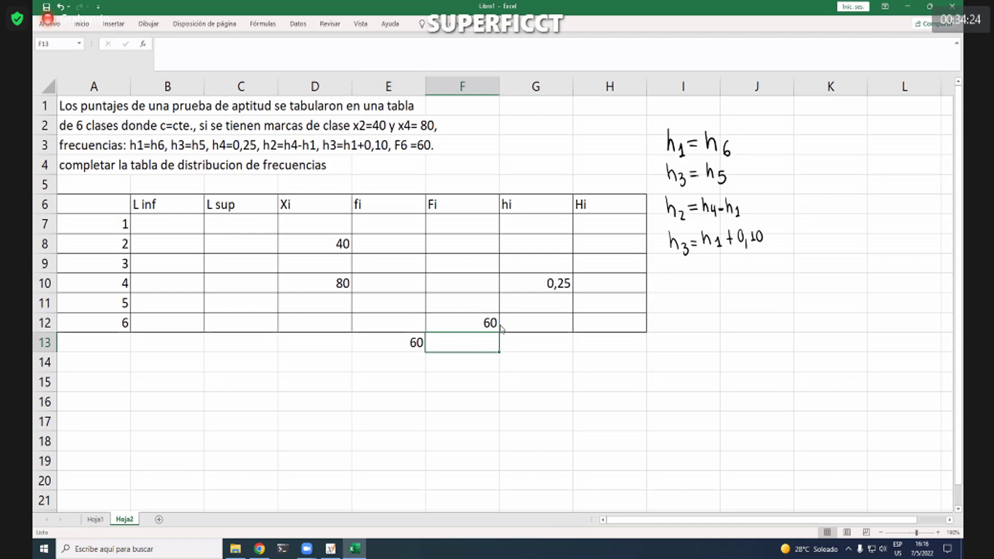
Step: Handwrite the derivation "h4 = f4/60 ⇒ 0,25(60) = f4" below the table
mouse_move(400, 371)
left_mouse_down()
mouse_move(402, 396)
mouse_move(420, 403)
mouse_move(437, 392)
left_mouse_up()
mouse_move(448, 368)
left_mouse_down()
mouse_move(445, 388)
mouse_move(449, 378)
left_mouse_up()
left_click_drag(452, 377, 455, 397)
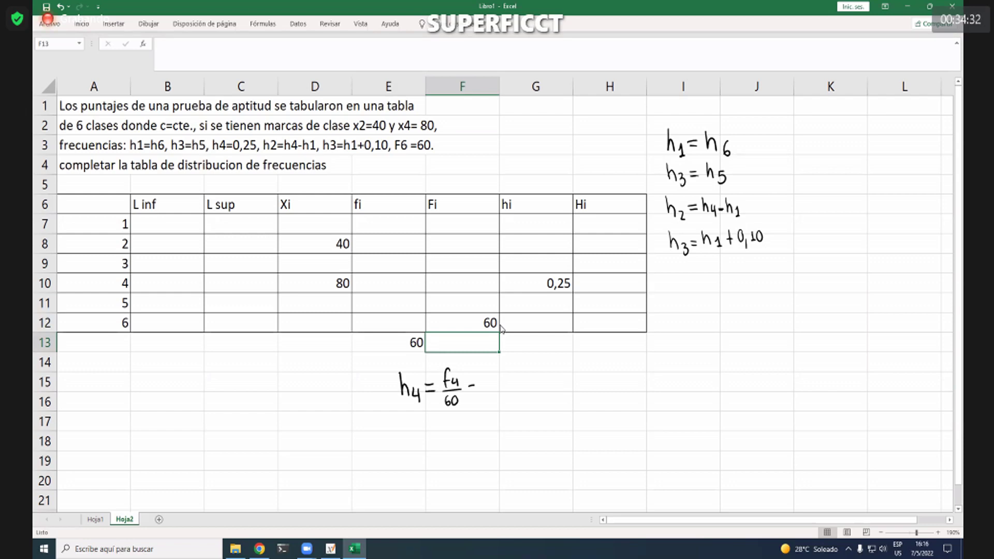
mouse_move(468, 388)
left_mouse_down()
mouse_move(499, 380)
mouse_move(508, 395)
left_mouse_up()
left_click_drag(513, 380, 519, 391)
mouse_move(522, 379)
left_mouse_down()
mouse_move(533, 394)
mouse_move(546, 379)
mouse_move(551, 397)
mouse_move(567, 380)
left_mouse_up()
left_click_drag(558, 385, 567, 384)
left_click_drag(577, 367, 577, 386)
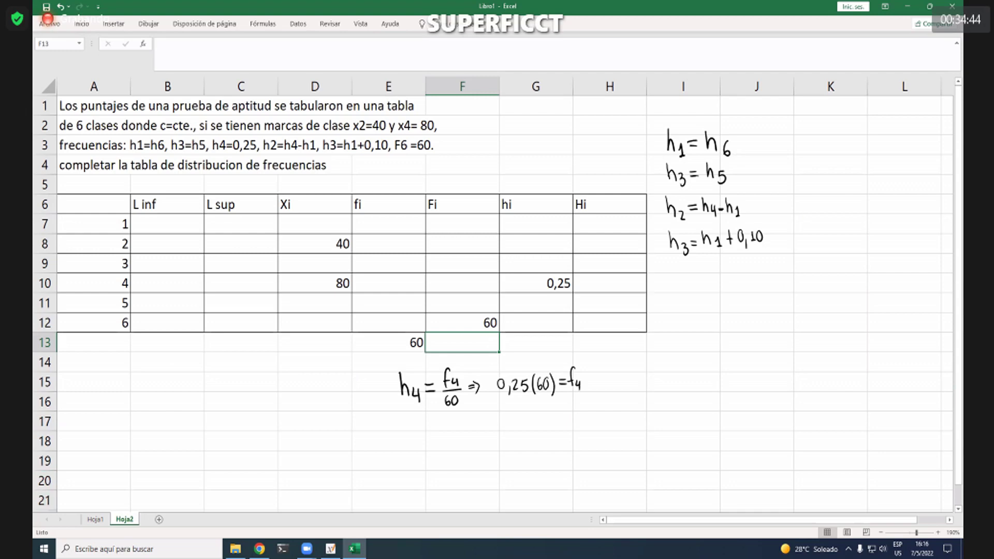
Step: Open Calculadora and multiply 0,25 by 60 to get the frequency of class 4
left_click(44, 549)
type("cal")
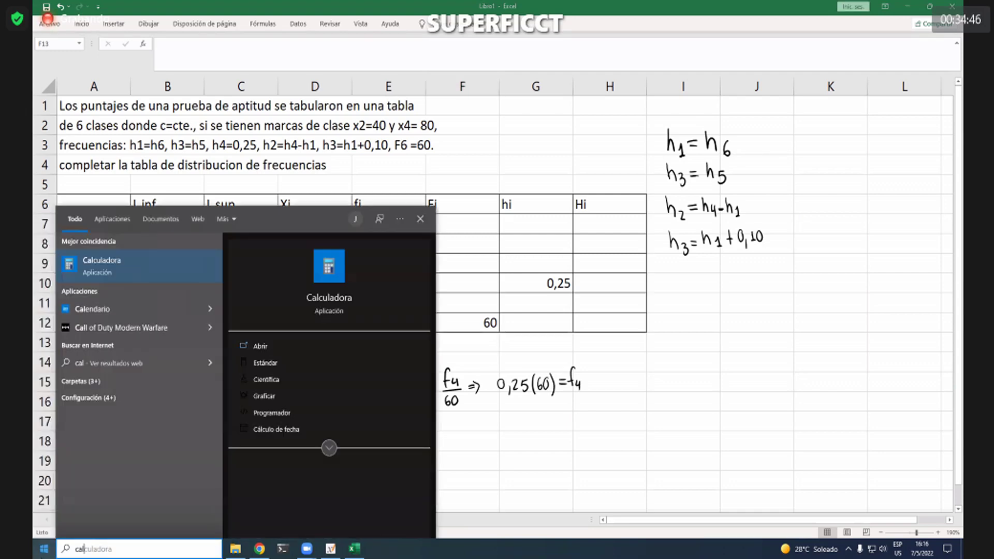
key("Return")
type("0")
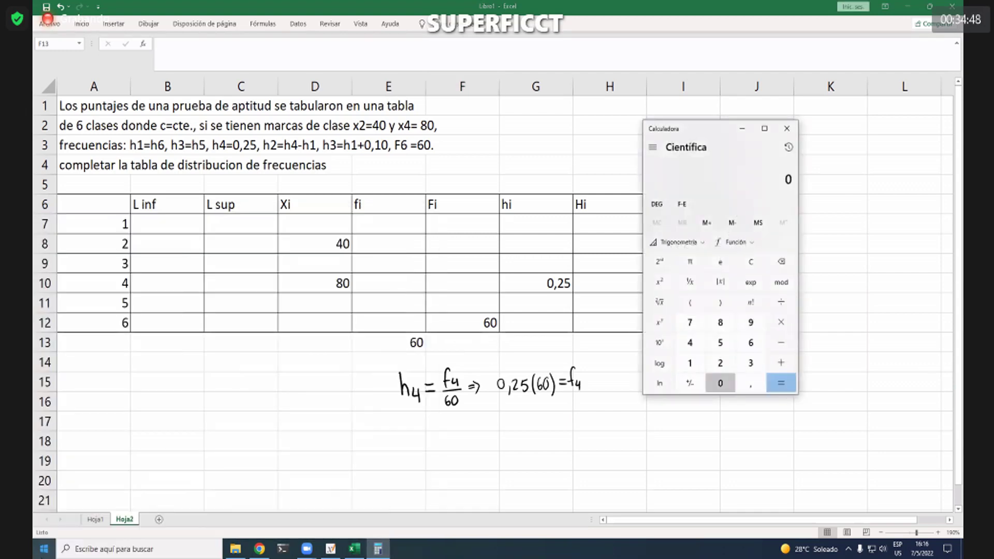
type(",25")
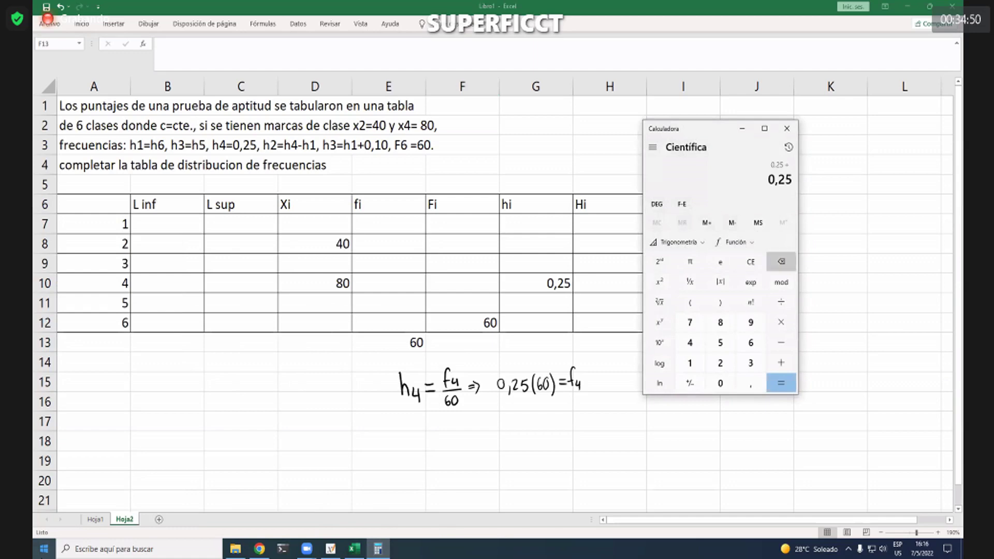
type("*60")
key("Return")
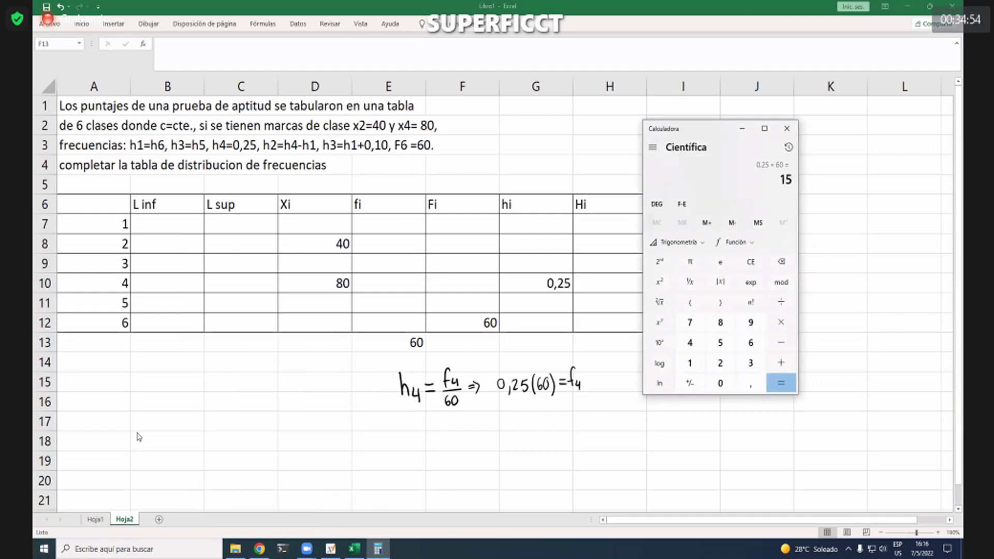
Step: Return to the Excel table and enter 15 as the fi value of class 4
left_click(386, 285)
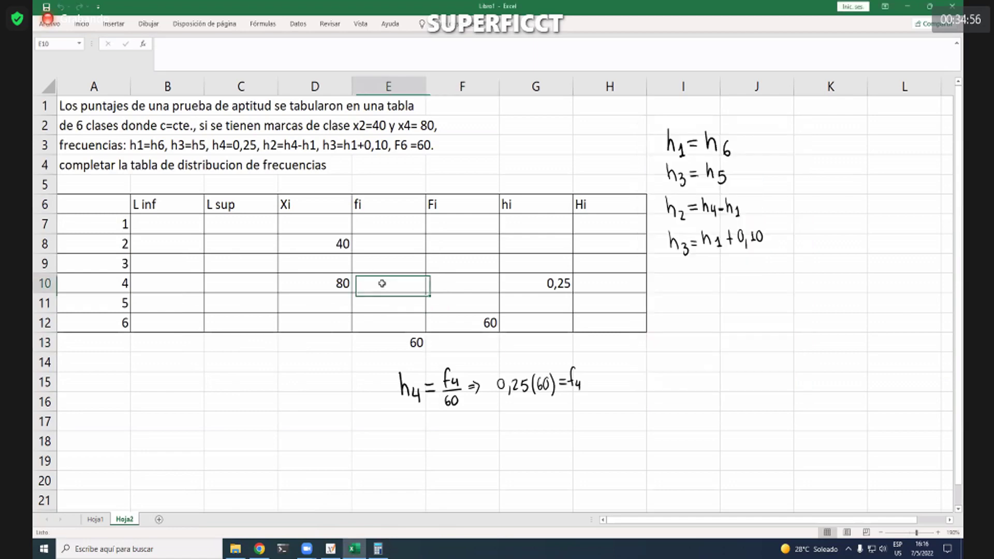
type("15")
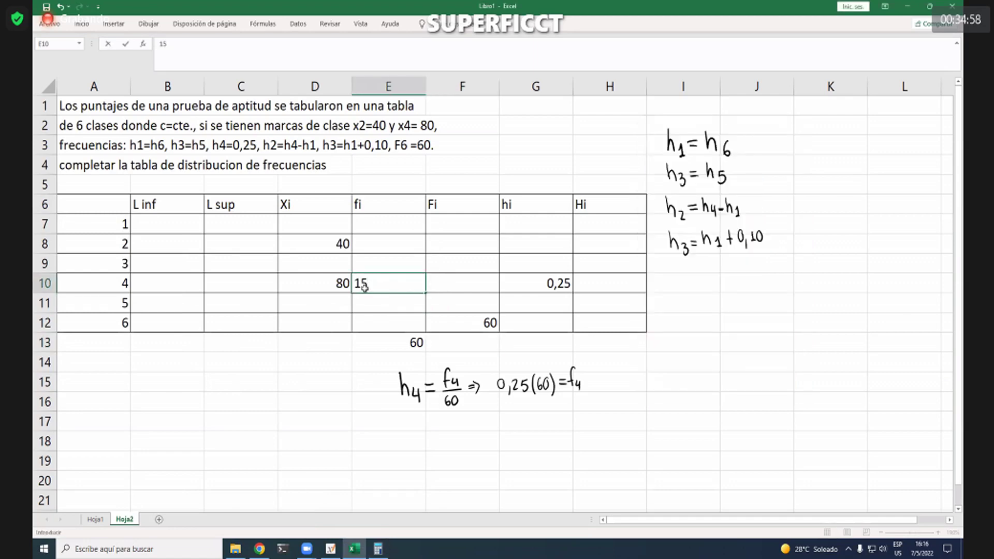
key("Return")
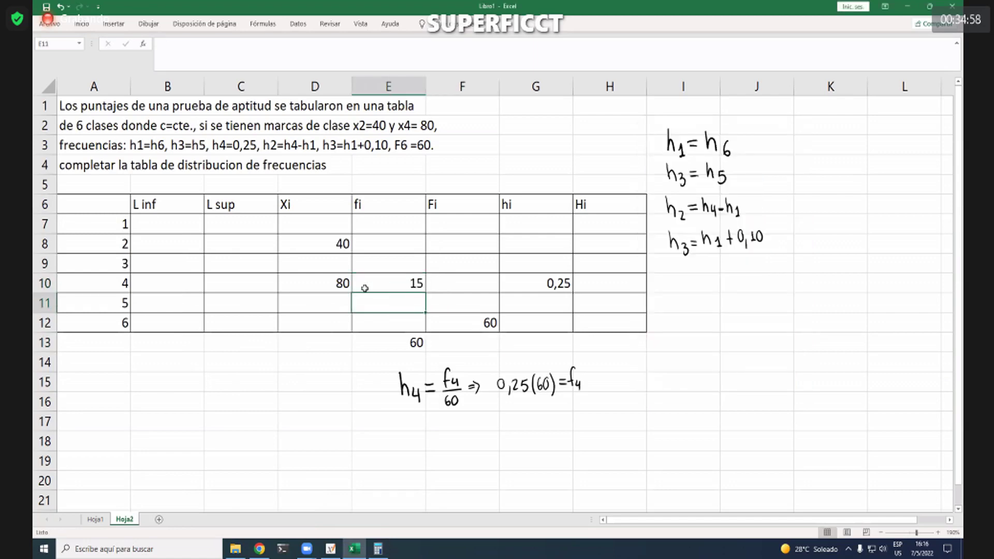
left_click(712, 365)
left_click(460, 285)
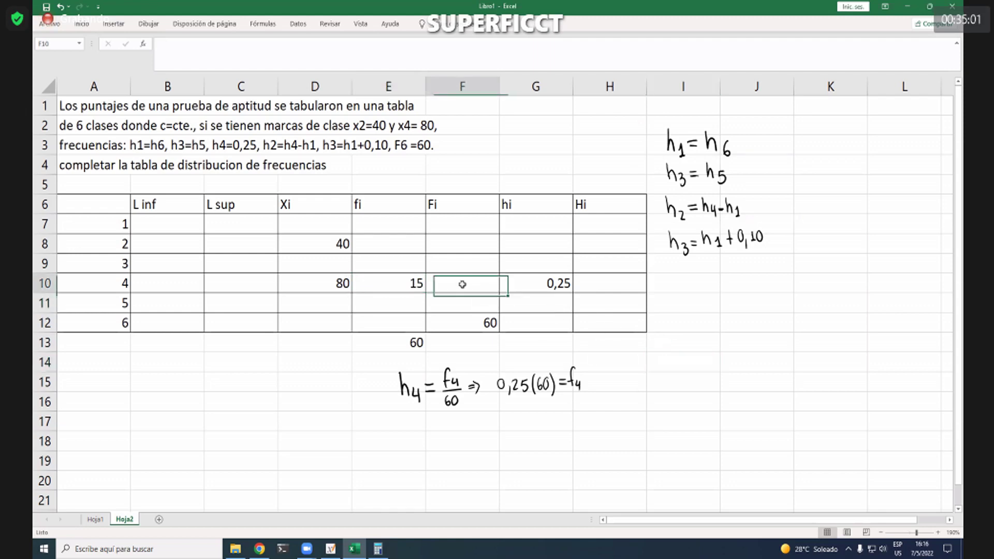
Step: Rewrite the handwritten condition for h2 with h4 substituted, as h2 = 0,25 - h1
left_click(818, 331)
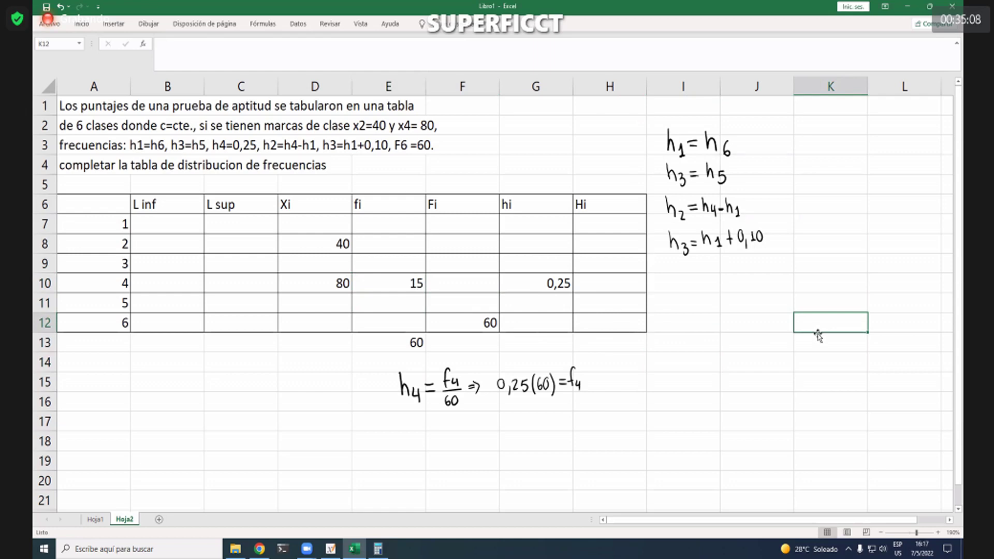
left_click_drag(704, 206, 739, 217)
left_click_drag(713, 201, 714, 212)
mouse_move(718, 211)
left_mouse_down()
mouse_move(734, 206)
mouse_move(729, 214)
left_mouse_up()
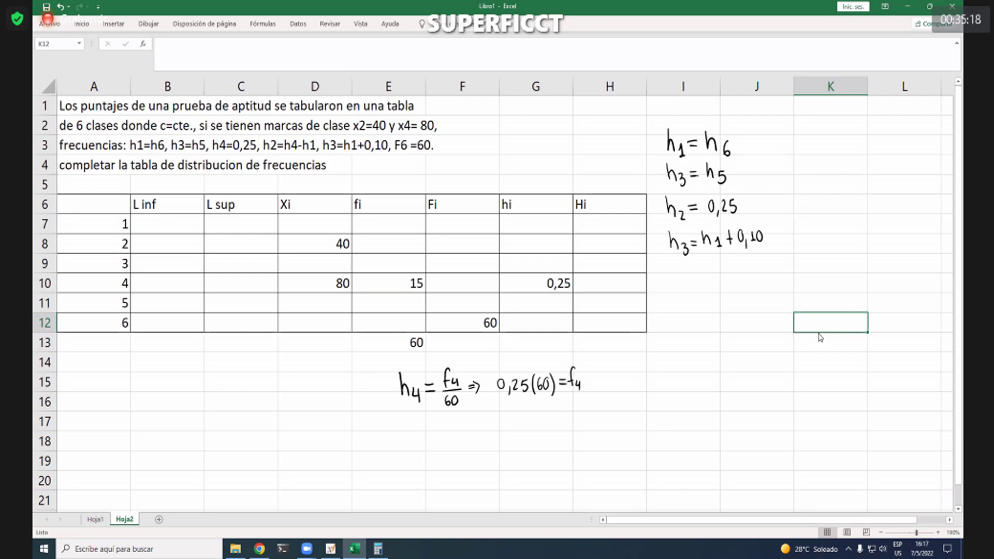
left_click_drag(743, 206, 770, 212)
Step: Examine the spacing between the class marks of classes 2 and 4 in the Xi column
left_click(332, 229)
left_click(329, 244)
left_click(326, 257)
left_click(328, 244)
left_click(328, 271)
left_click(329, 277)
left_click(333, 244)
left_click(328, 263)
left_click(327, 280)
left_click_drag(333, 249, 340, 281)
left_click(341, 244)
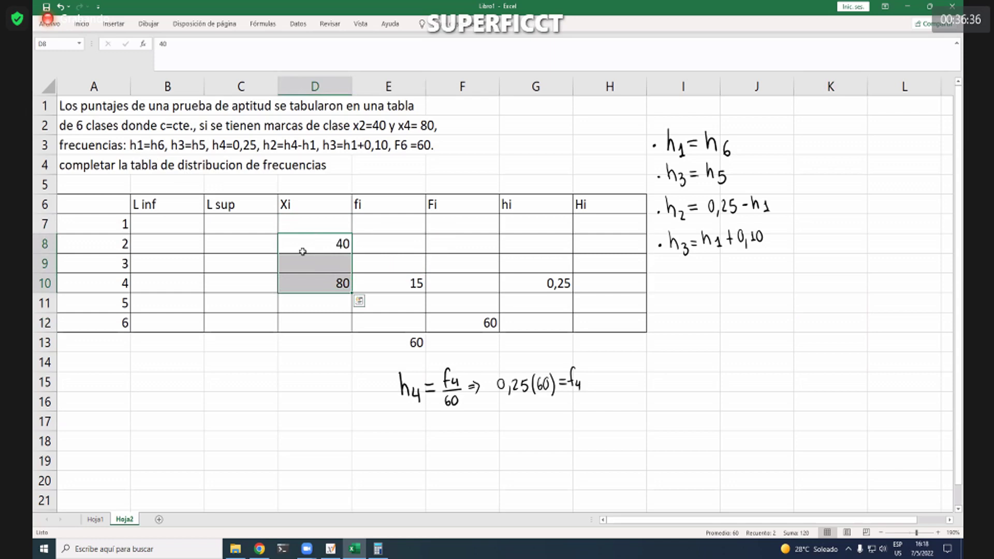
Step: Complete the Xi column with the class marks 60 for class 3, 20 for class 1, 100 for class 5 and 120 for class 6
left_click(324, 268)
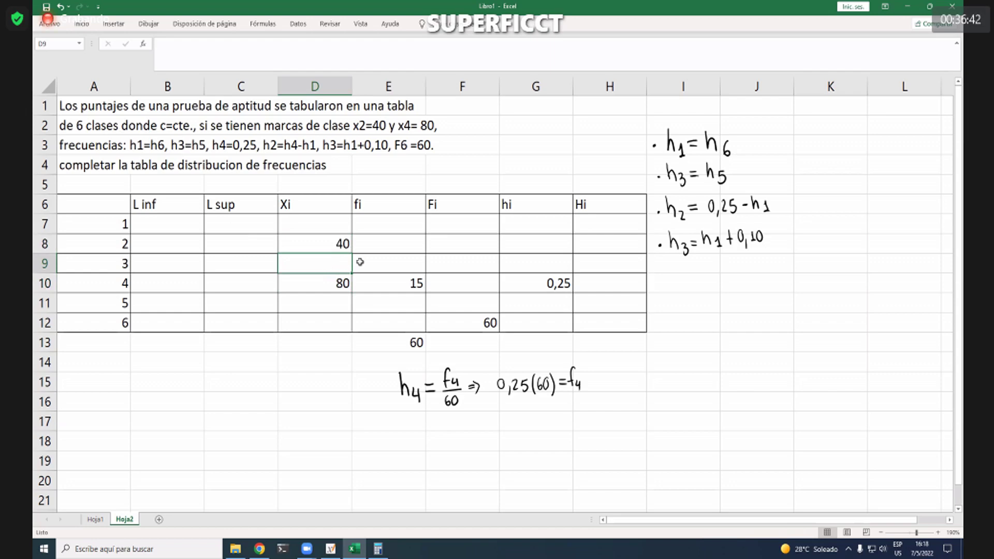
type("60")
left_click(343, 223)
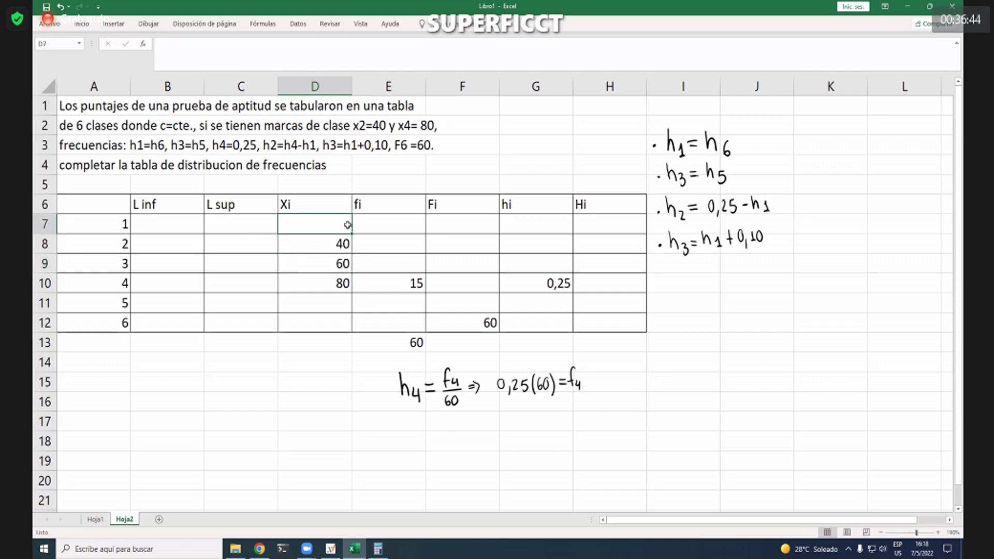
type("20")
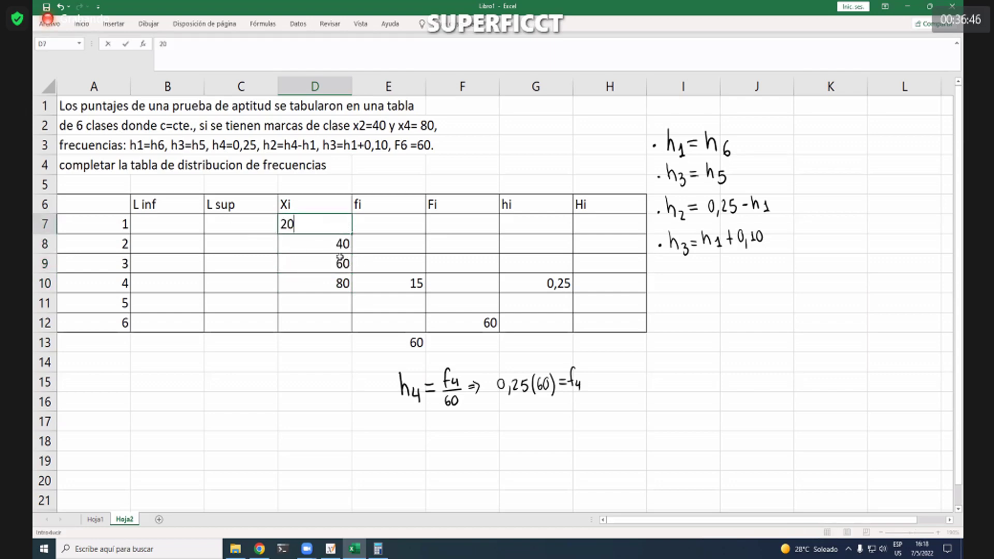
key("Return")
key("Down")
key("Down")
key("Down")
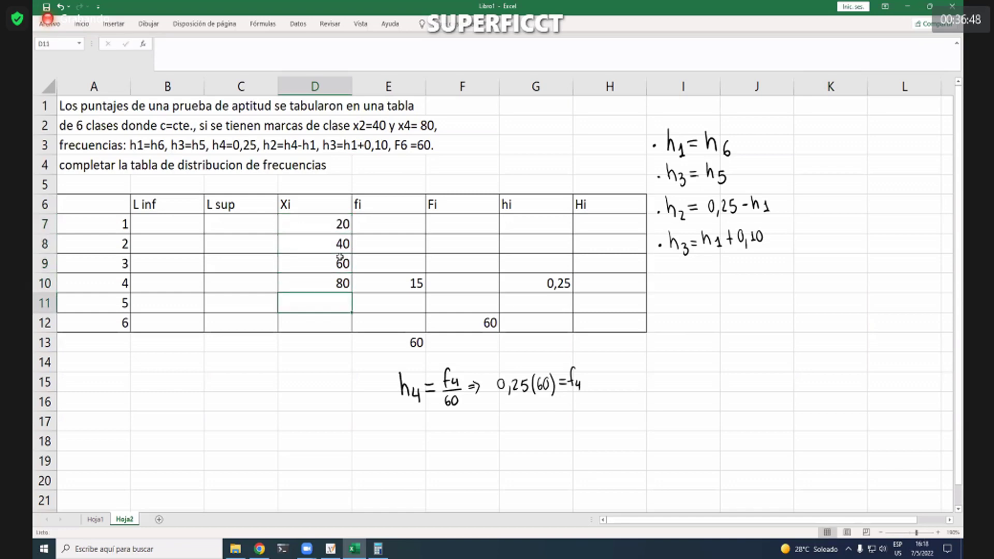
type("100")
key("Return")
type("120")
key("Up")
Step: Enter 10 as the lower limit and 30 as the upper limit of class 1
key("Up")
key("Up")
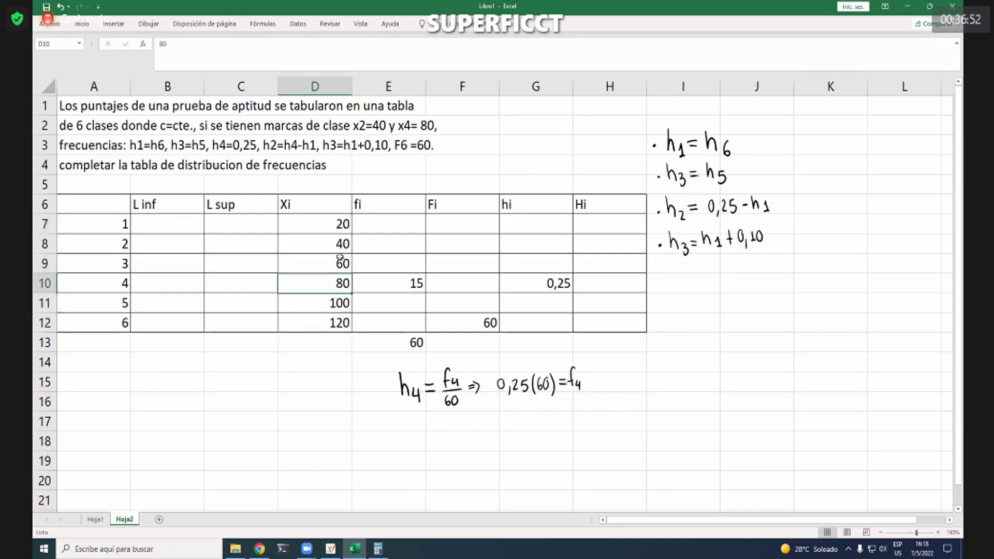
key("Left")
key("Left")
key("Up")
key("Up")
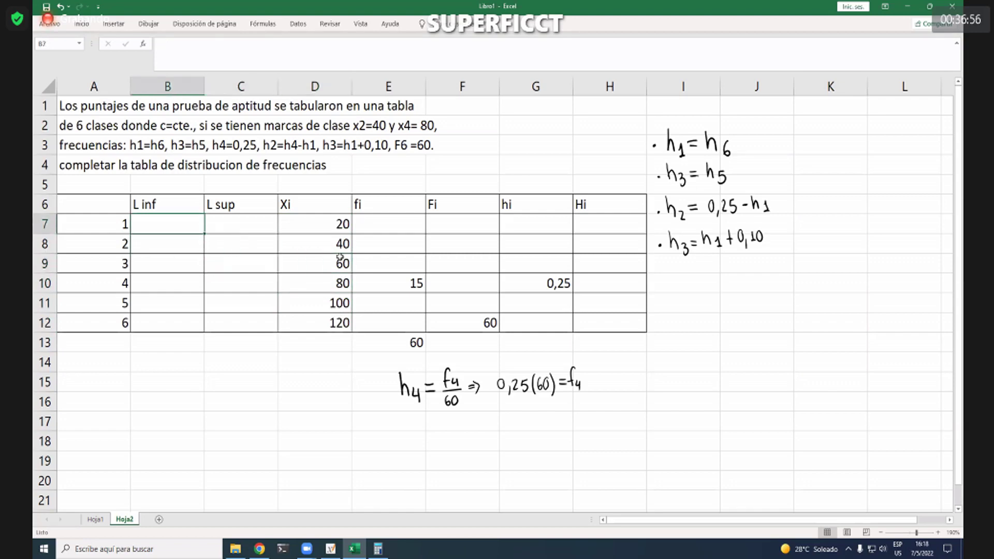
type("10")
key("Tab")
type("30")
key("Return")
Step: Fill in the L inf and L sup values for class 2 (30, 50), class 3 (50, 70) and class 4 (70, 90)
type("30")
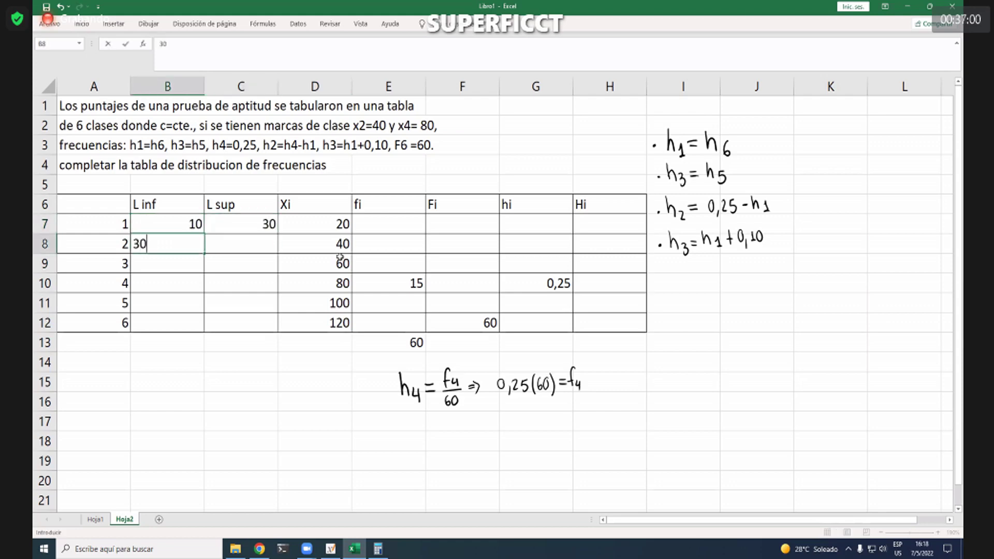
key("Tab")
type("50")
key("Return")
type("50")
key("Tab")
type("70")
key("Return")
type("70")
key("Tab")
type("90")
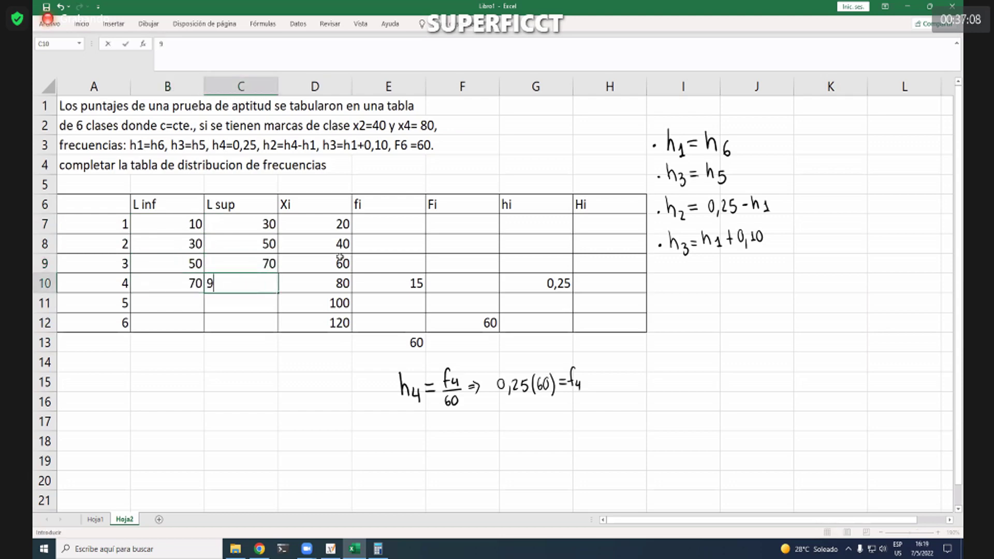
key("Return")
Step: Complete the class limits with 90 and 110 for class 5 and 110 and 130 for class 6
type("90")
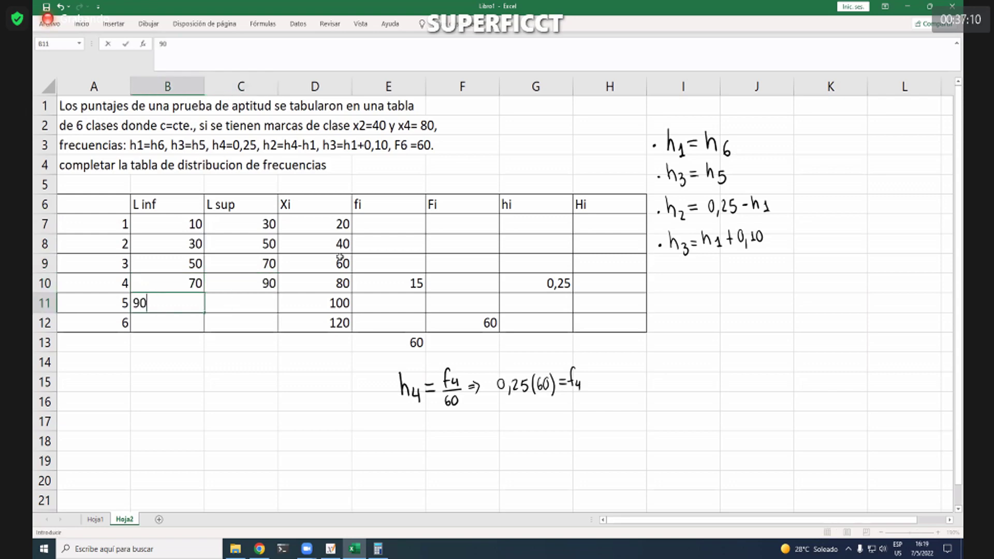
key("Tab")
type("110")
key("Down")
key("Left")
type("110")
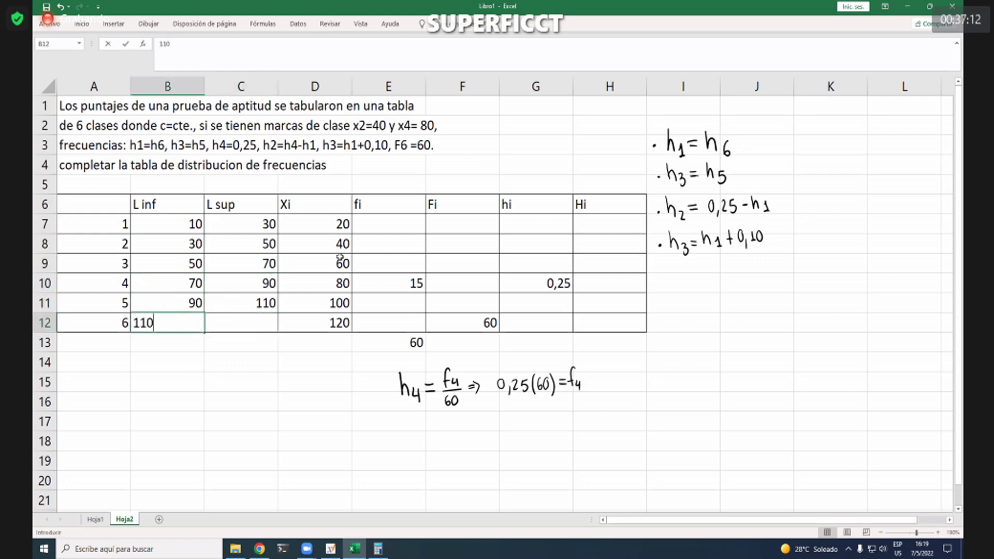
key("Tab")
type("130")
key("Return")
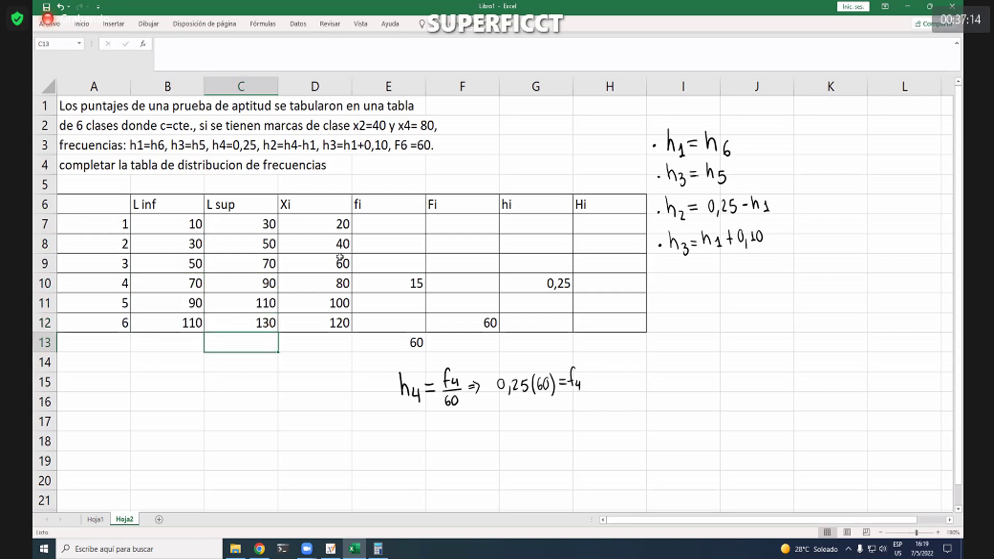
Step: Make the table's header labels from L inf to Hi bold
left_click_drag(640, 210, 130, 204)
key("ctrl+n")
left_click(276, 389)
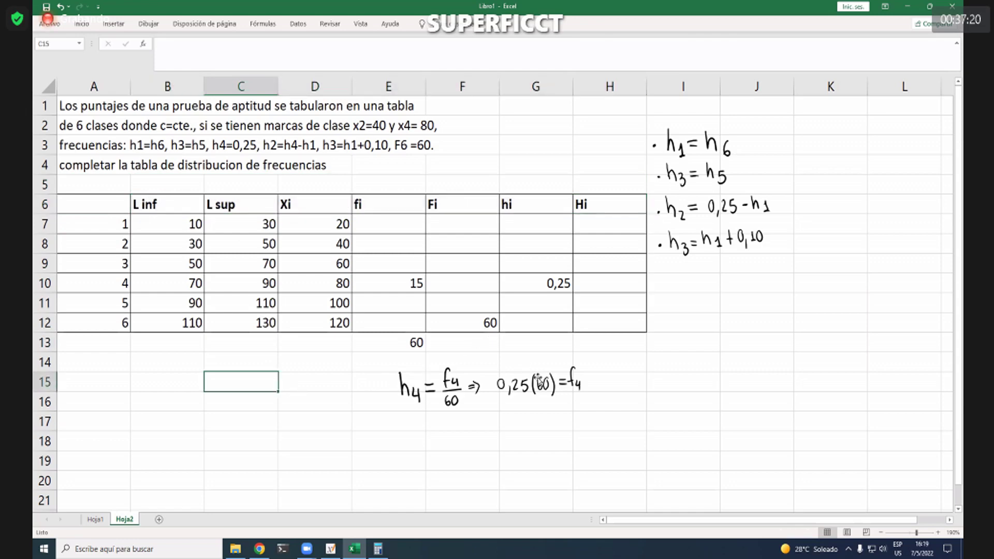
Step: Autofit the widths of the L inf, L sup and Xi columns to their contents
double_click(204, 86)
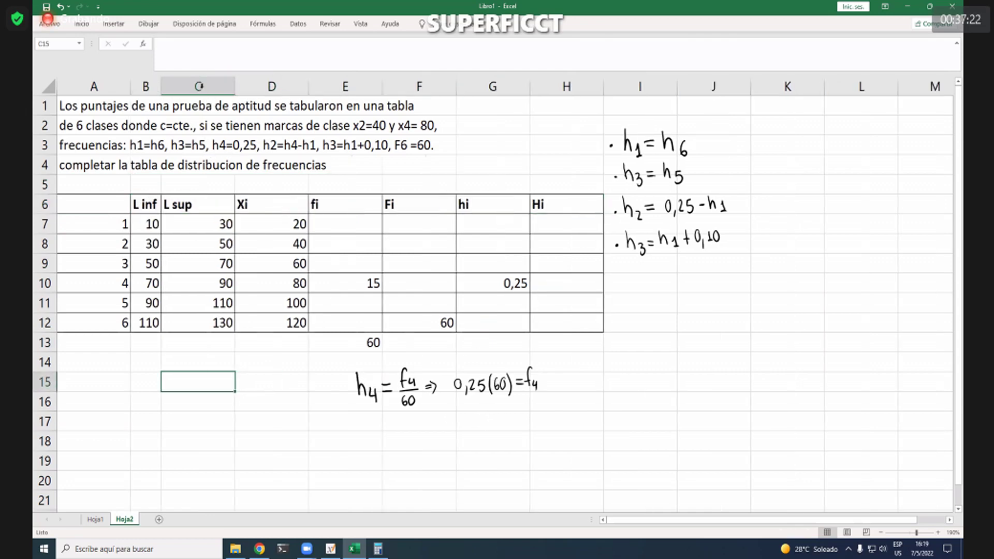
double_click(235, 86)
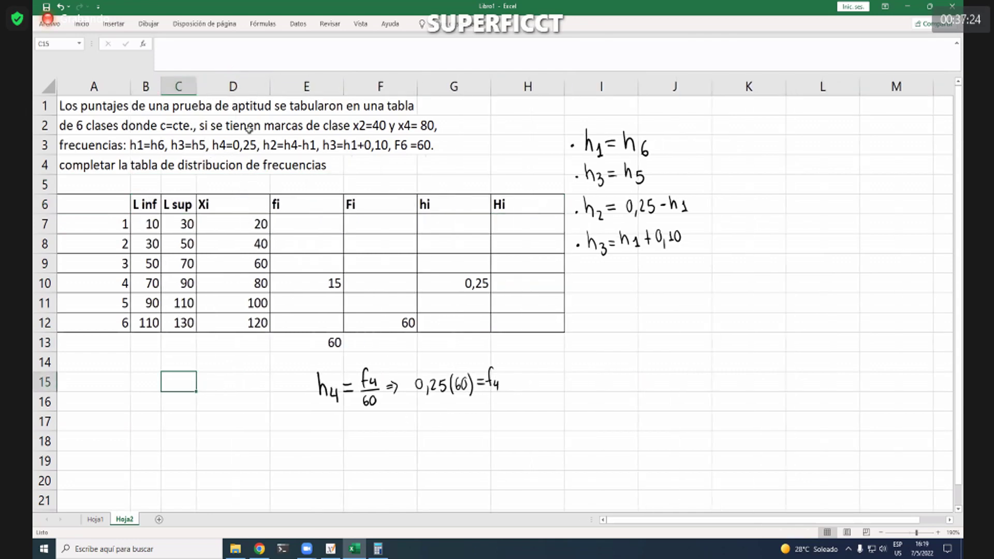
double_click(268, 80)
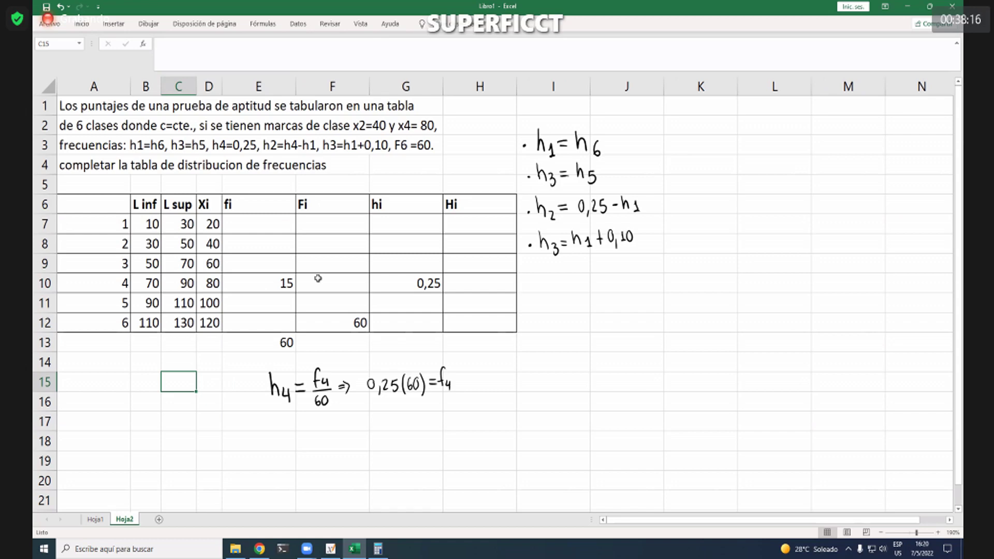
Step: Enter the unknown a as the hi value of classes 1 and 6
left_click(403, 229)
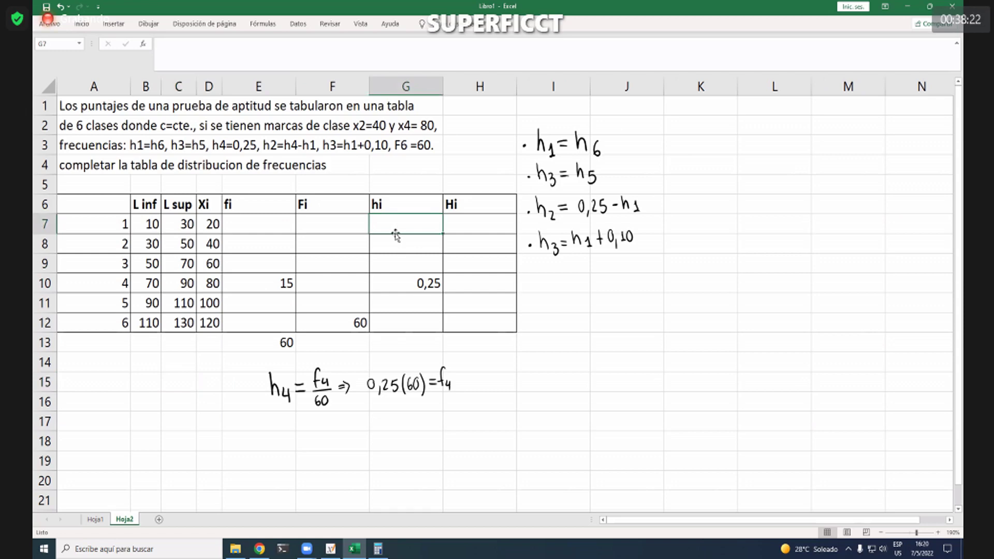
type("a")
key("Down")
key("Down")
key("Down")
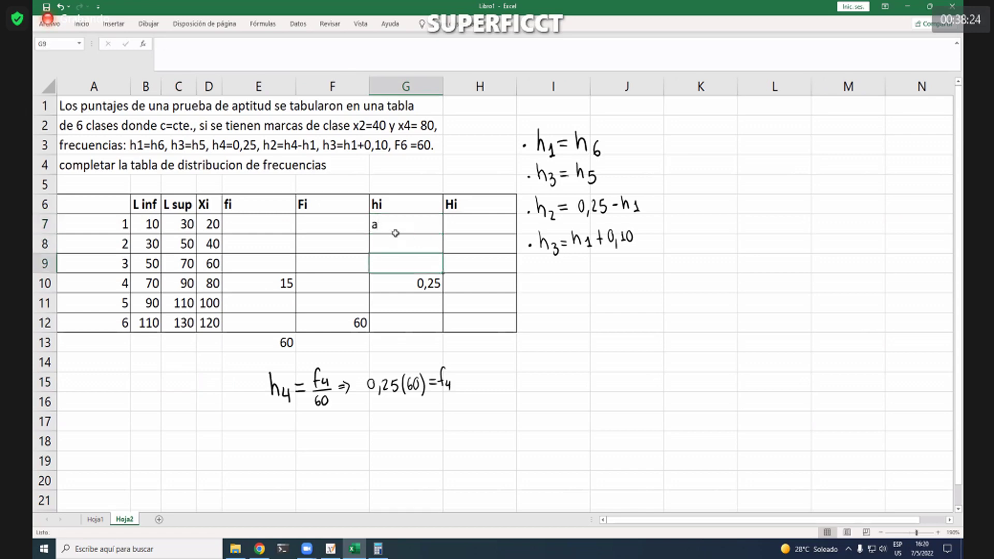
key("Down")
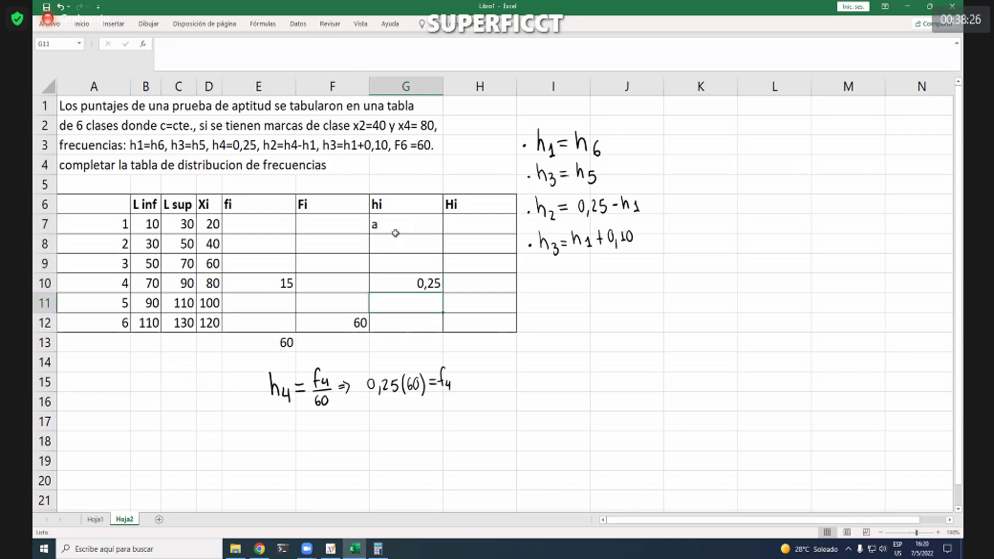
key("Down")
type("a")
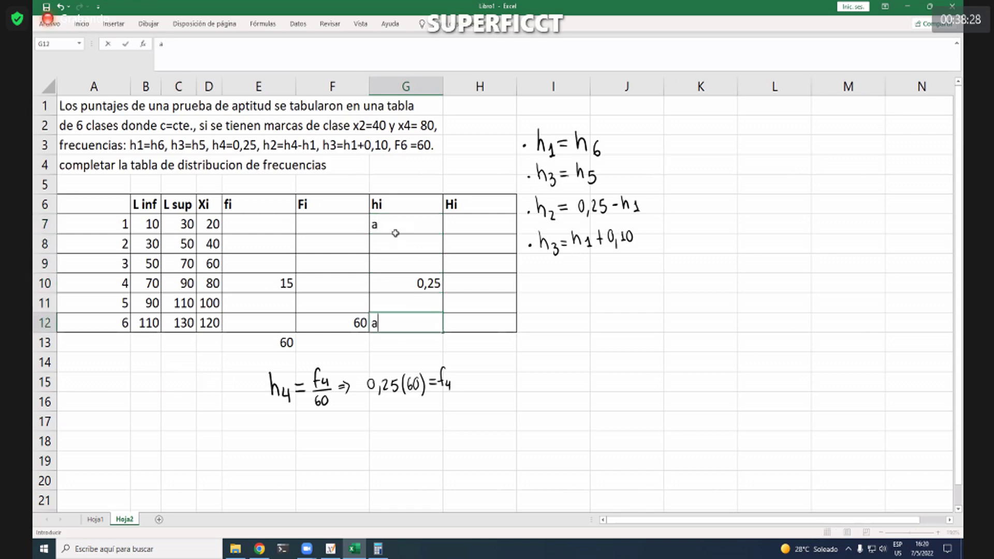
Step: Enter the unknown b as the hi value of classes 3 and 5
key("Up")
key("Up")
key("Up")
key("Up")
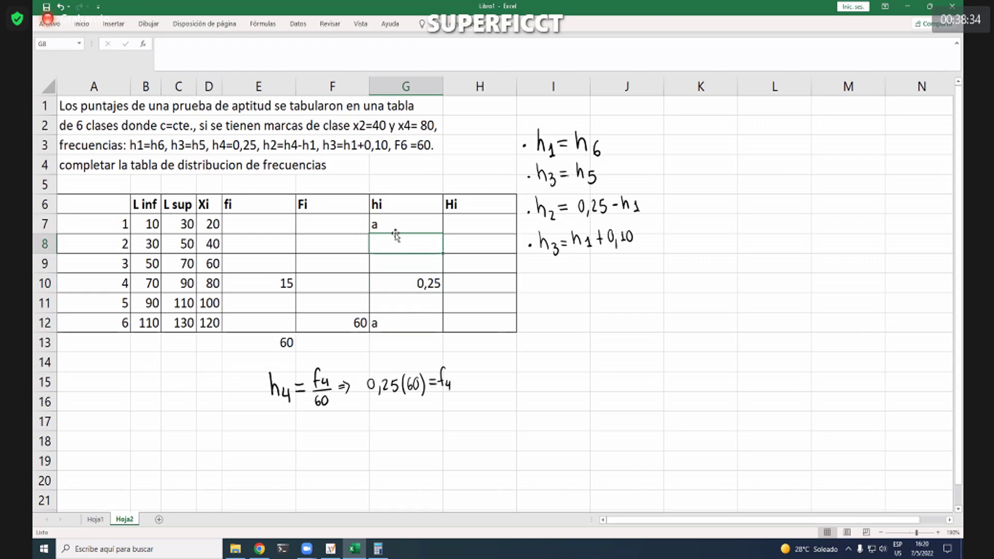
key("Down")
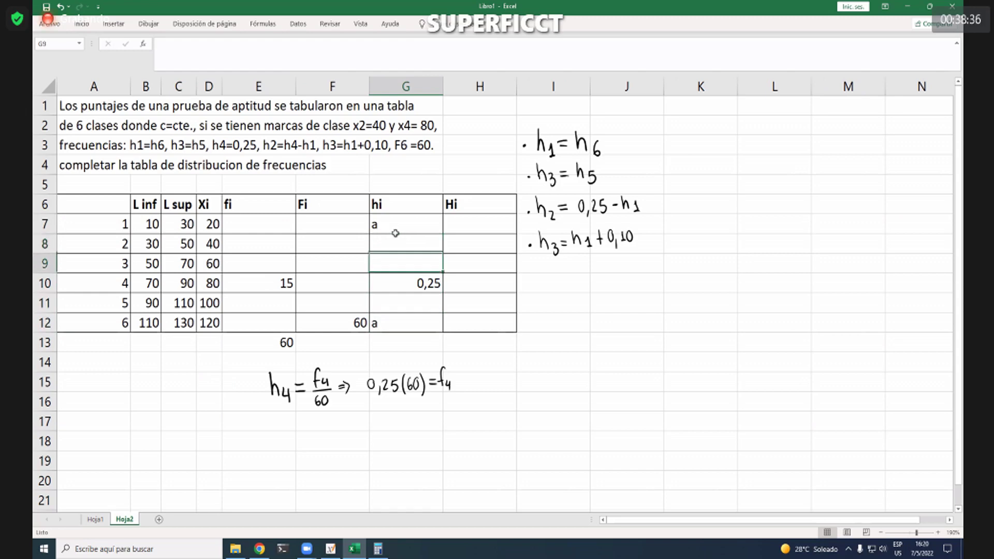
type("b")
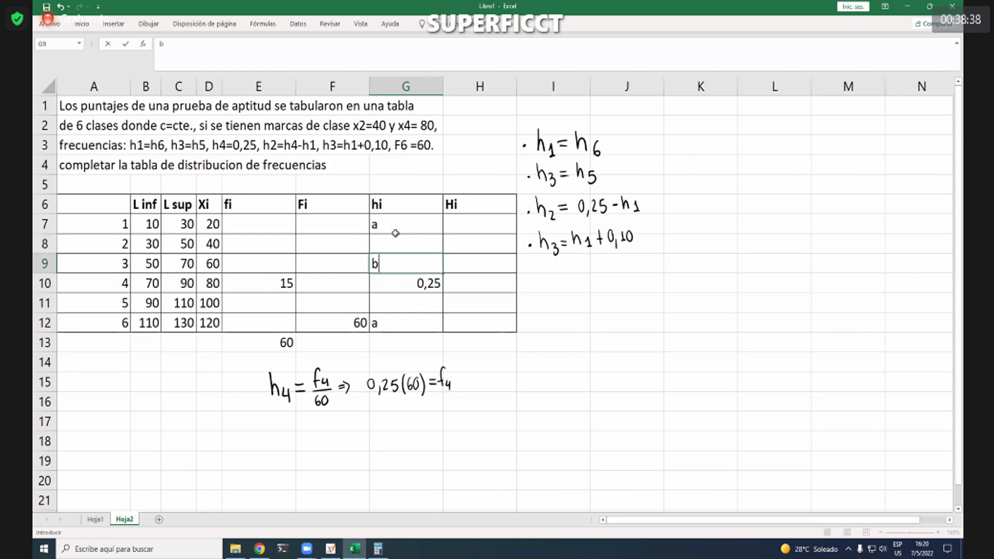
key("Return")
key("Down")
type("b")
Step: Enter 0,25-a as the hi value of class 2
key("Up")
key("Up")
key("Up")
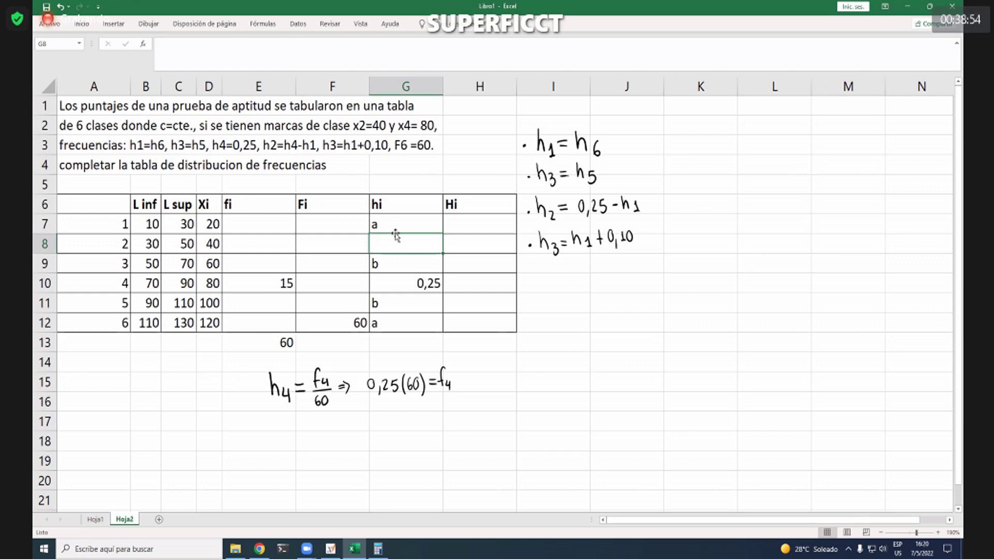
type("0,25-a")
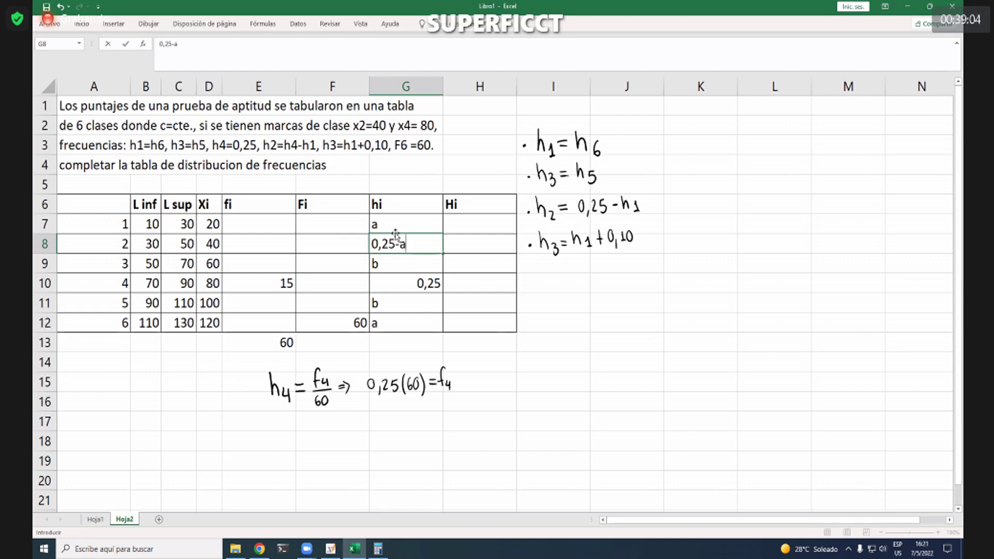
key("Return")
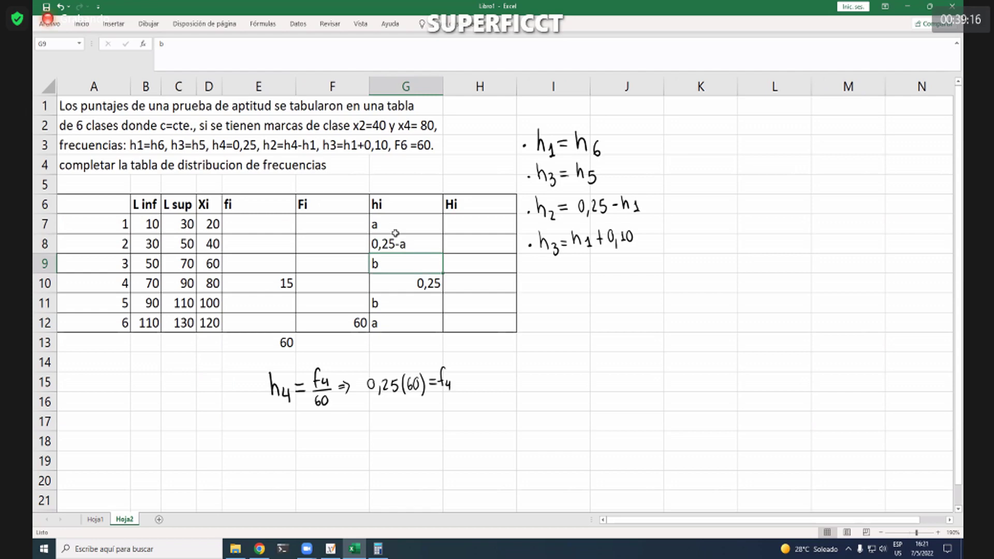
Step: Extend the hi entry of class 3 to read b=a+0,10
left_click(291, 39)
type("=")
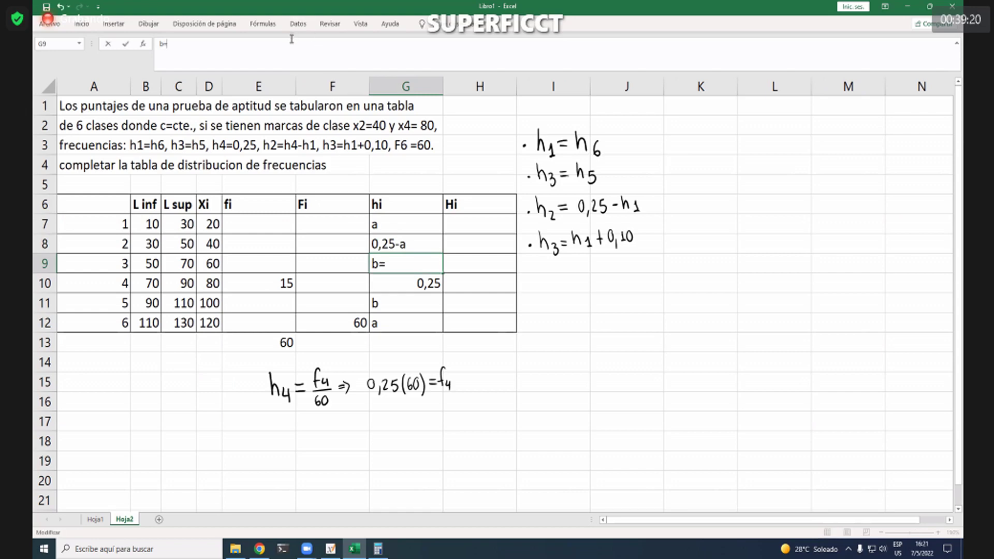
type("a+0,10")
key("Return")
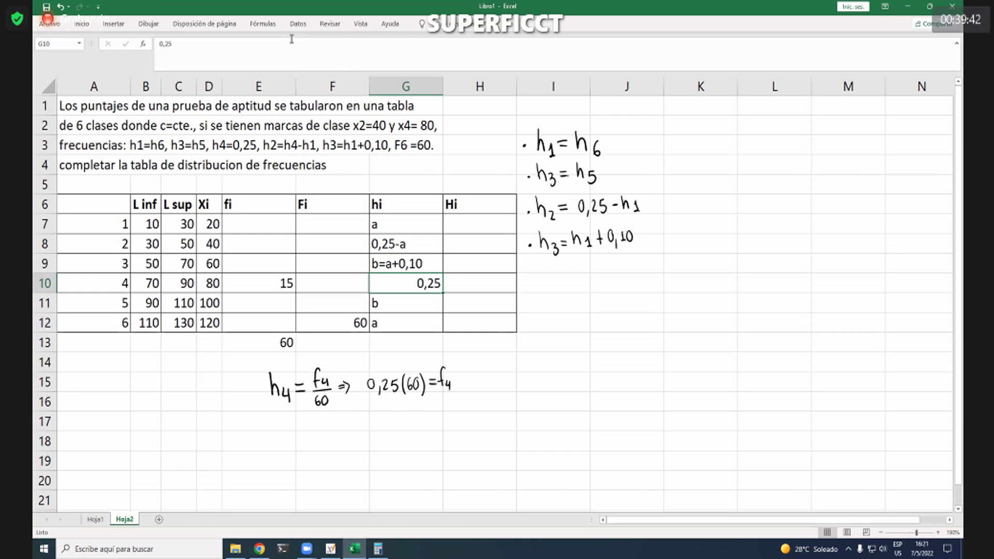
Step: Select the hi values of all six classes and handwrite h1+h2+h3+h4+h5+h6=1 below the other conditions
left_click(403, 224)
left_click_drag(402, 223, 400, 326)
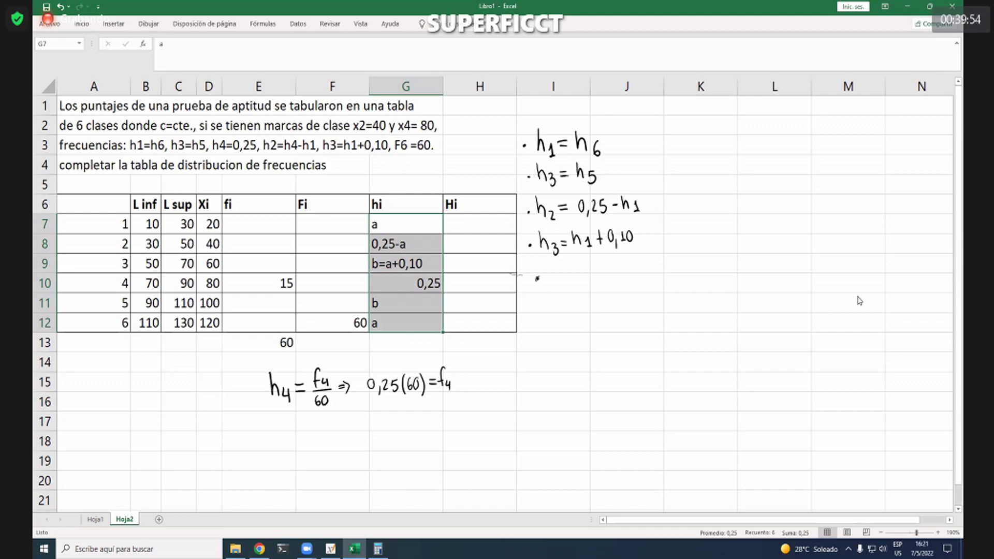
mouse_move(549, 271)
left_mouse_down()
mouse_move(564, 288)
mouse_move(580, 278)
left_mouse_up()
mouse_move(585, 268)
left_mouse_down()
mouse_move(593, 284)
mouse_move(611, 281)
left_mouse_up()
left_click_drag(607, 274, 633, 288)
mouse_move(647, 265)
left_mouse_down()
mouse_move(647, 282)
mouse_move(651, 274)
left_mouse_up()
mouse_move(657, 265)
left_mouse_down()
mouse_move(658, 282)
mouse_move(672, 288)
mouse_move(684, 276)
left_mouse_up()
left_click_drag(680, 271, 695, 281)
mouse_move(695, 274)
left_mouse_down()
mouse_move(706, 272)
mouse_move(708, 287)
mouse_move(722, 280)
left_mouse_up()
left_click_drag(717, 273, 731, 280)
left_click_drag(732, 274, 739, 279)
left_click_drag(746, 273, 744, 280)
left_click_drag(753, 270, 763, 274)
left_click_drag(771, 268, 775, 278)
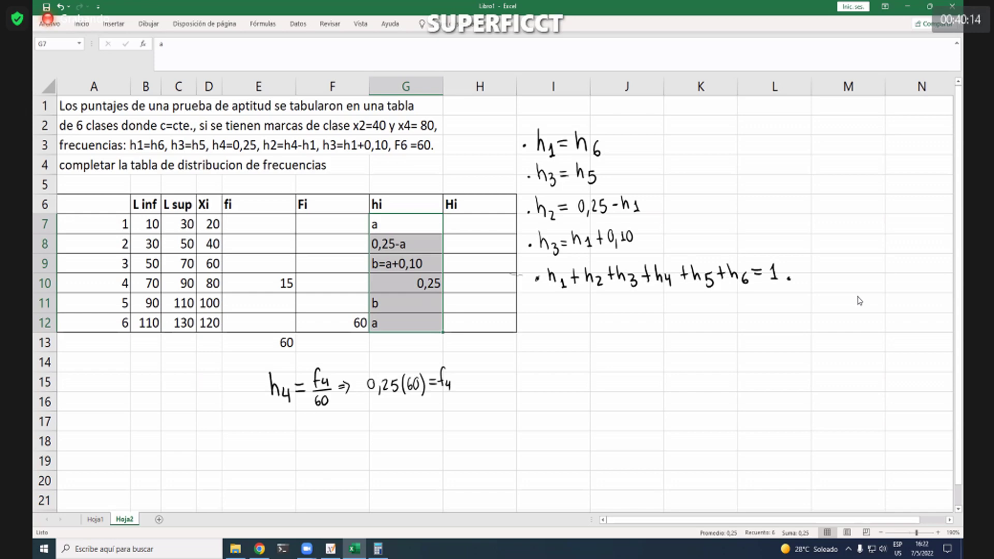
Step: Handwrite the substituted sum a+(0,25-a)+(a+0,10)+0,25+(a+0,10)+a=1 and annotate class 5's b with = a+0,10
mouse_move(557, 308)
left_mouse_down()
mouse_move(549, 312)
mouse_move(575, 307)
left_mouse_up()
mouse_move(570, 302)
left_mouse_down()
mouse_move(577, 317)
mouse_move(629, 318)
mouse_move(646, 305)
left_mouse_up()
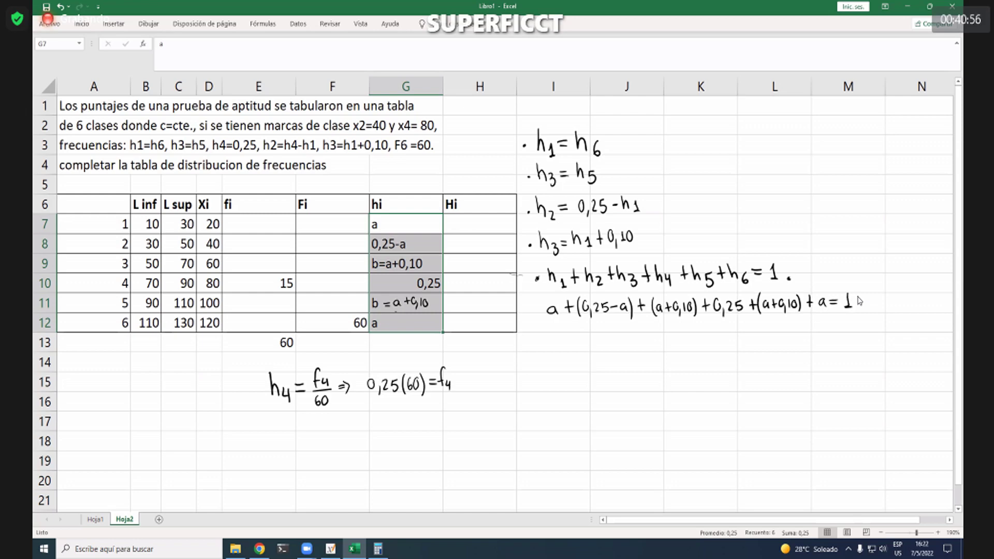
Step: Cross out the cancelling a terms, underline the constants and handwrite the simplified equation 2a = 1-0,7
left_click_drag(545, 316, 560, 304)
left_click_drag(629, 341, 640, 341)
mouse_move(647, 333)
left_mouse_down()
mouse_move(647, 342)
mouse_move(669, 332)
left_mouse_up()
left_click_drag(657, 336, 669, 335)
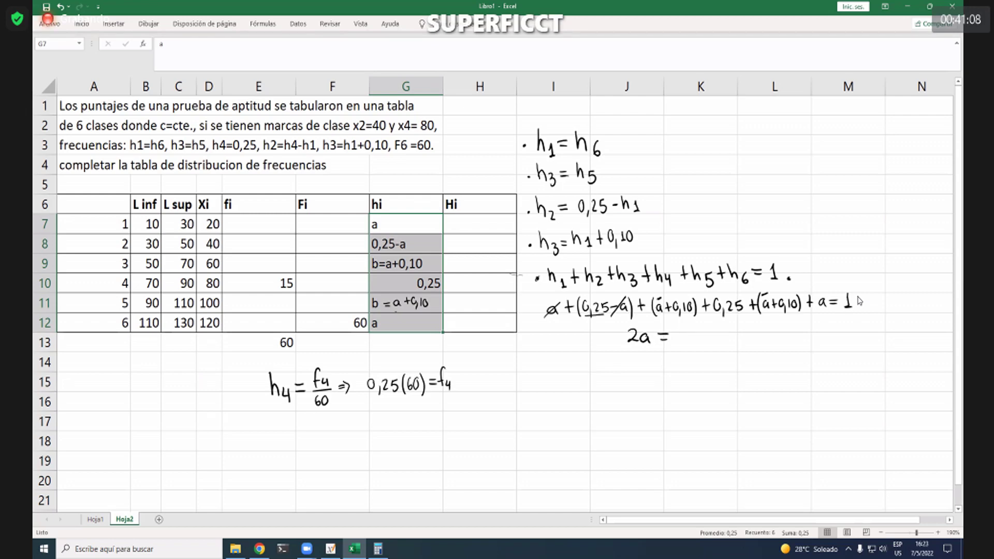
left_click_drag(673, 315, 688, 313)
left_click_drag(777, 312, 785, 312)
left_click_drag(713, 314, 738, 313)
left_click_drag(689, 337, 707, 340)
Step: Handwrite the solution a = 0,3/2 = 0,15 under the simplified equation, redoing the final figure legibly
left_click_drag(651, 362, 662, 362)
left_click_drag(652, 369, 694, 366)
mouse_move(678, 372)
left_mouse_down()
mouse_move(700, 372)
mouse_move(694, 384)
mouse_move(755, 359)
left_mouse_up()
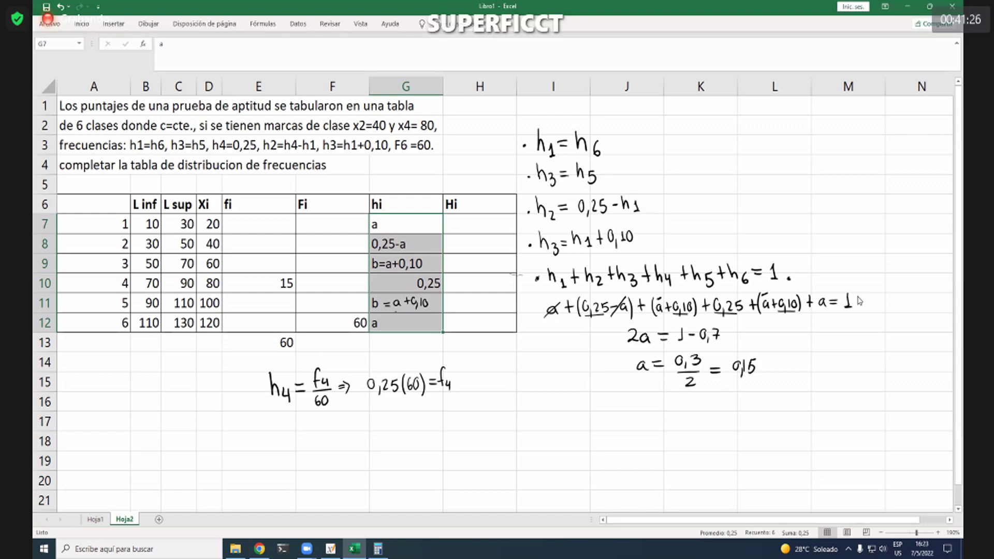
key("ctrl+z")
key("ctrl+z")
key("ctrl+z")
left_click_drag(742, 369, 740, 376)
mouse_move(750, 360)
left_mouse_down()
mouse_move(749, 372)
mouse_move(761, 358)
mouse_move(753, 371)
left_mouse_up()
Step: Replace the hi expressions with 0,15 for class 1 and 0,10 for class 2
left_click(395, 227)
type("0,15")
left_click(402, 247)
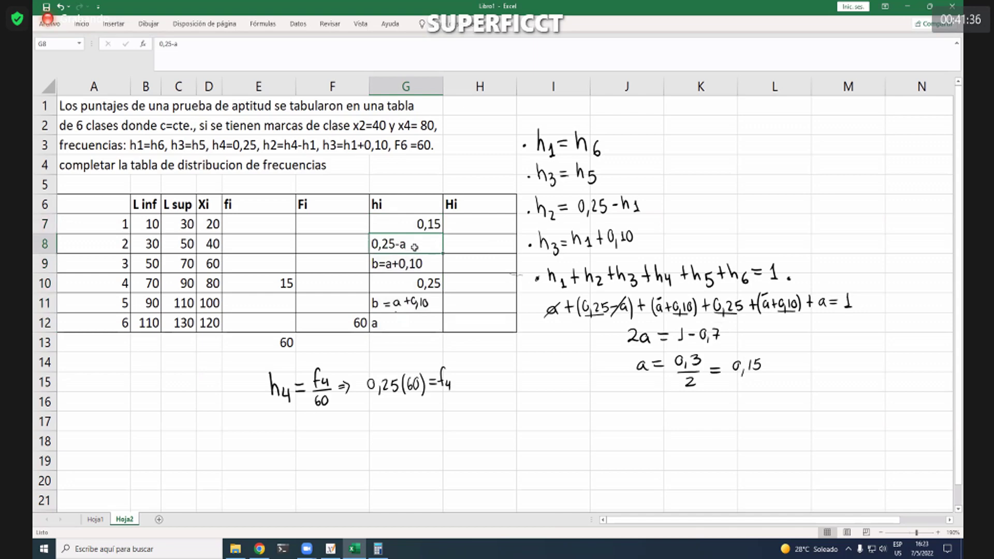
type("0,10")
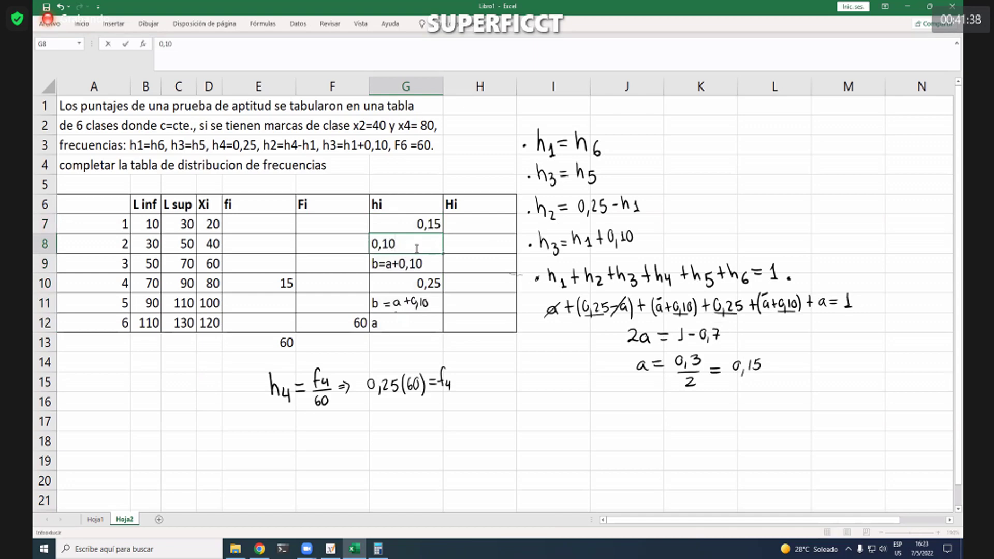
key("Return")
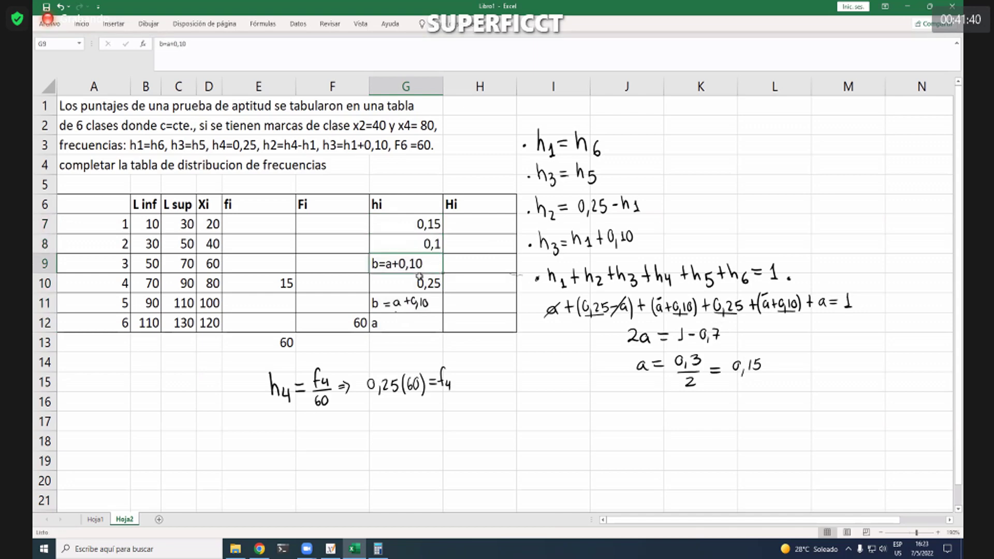
Step: Replace the hi expressions with 0,25 for classes 3 and 5 and 0,15 for class 6, removing class 5's handwritten annotation
type("0,25")
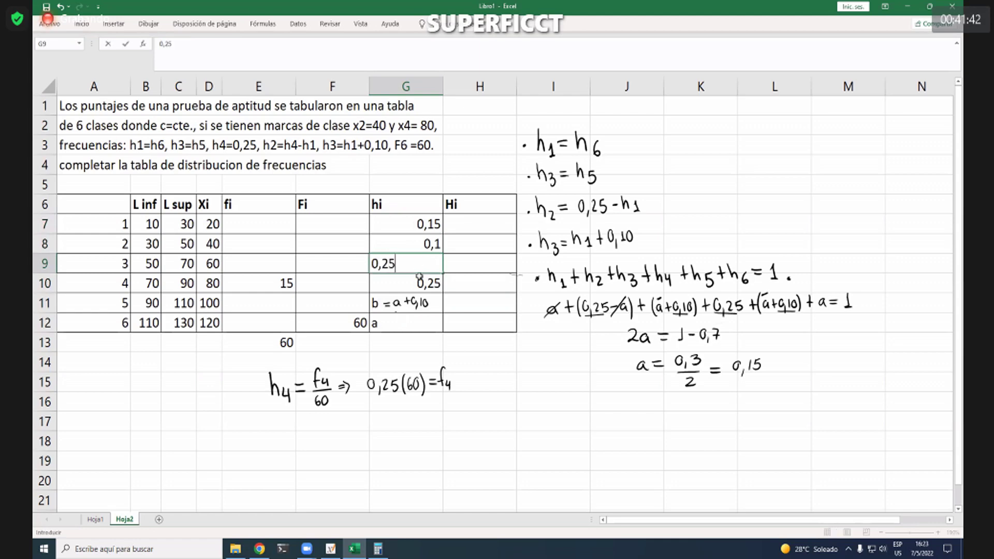
key("Return")
left_click(429, 303)
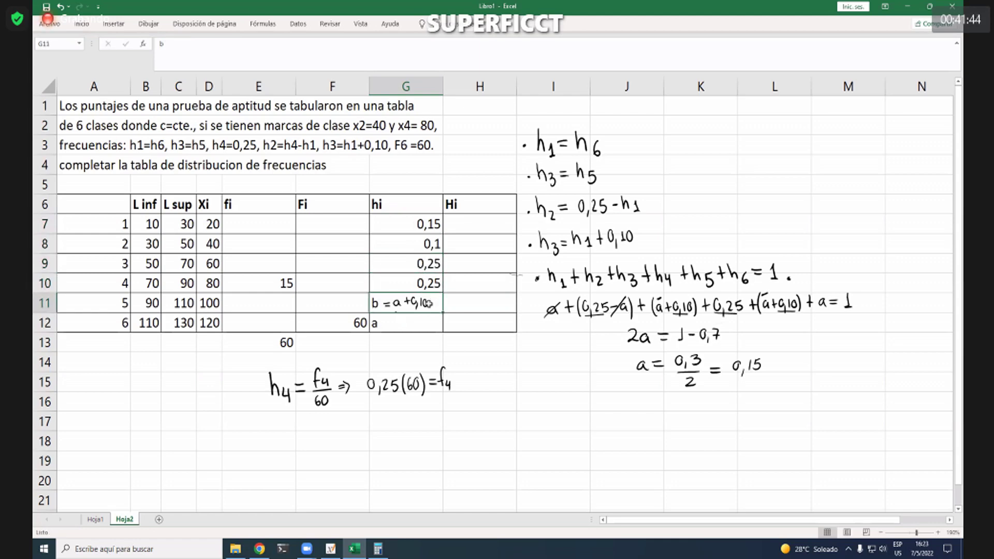
type("0,25")
key("Return")
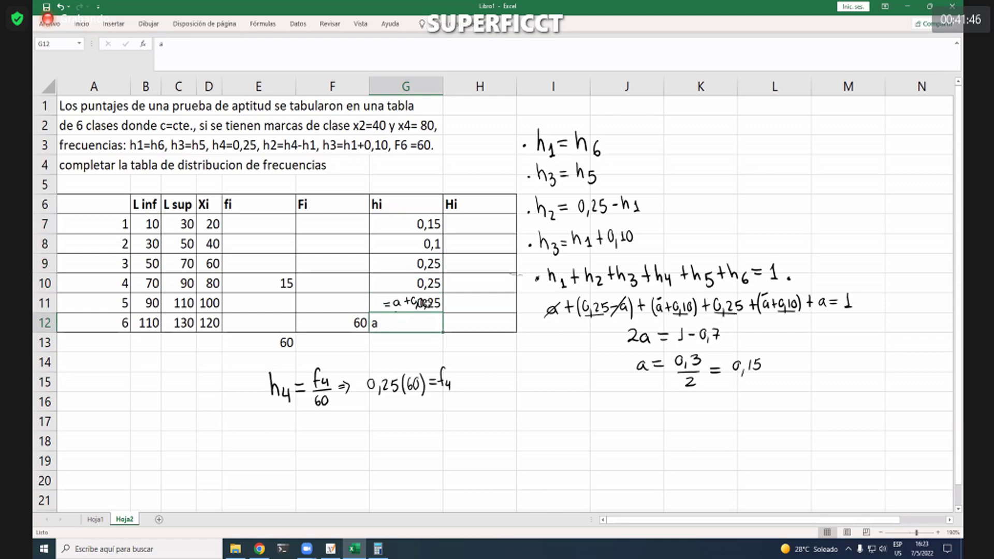
type("0,15")
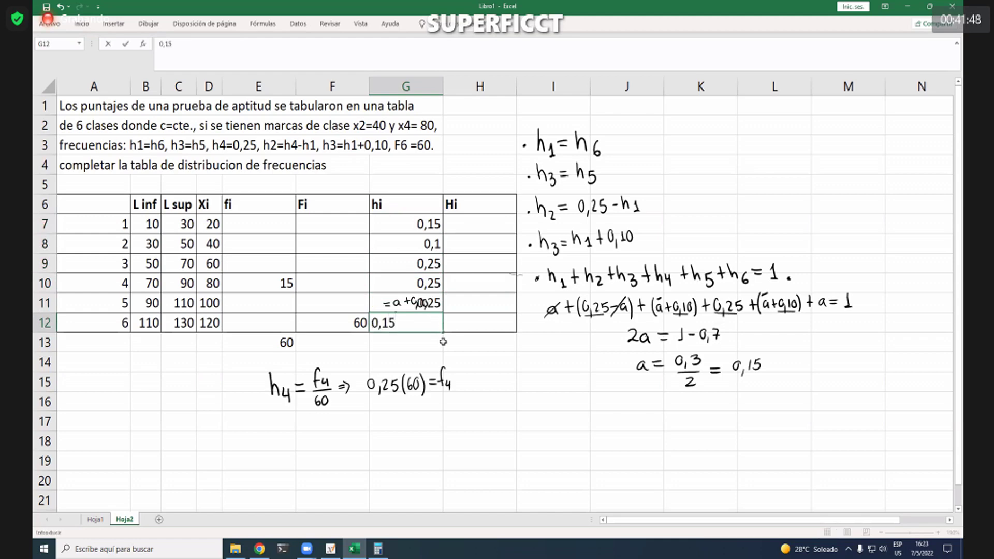
key("Return")
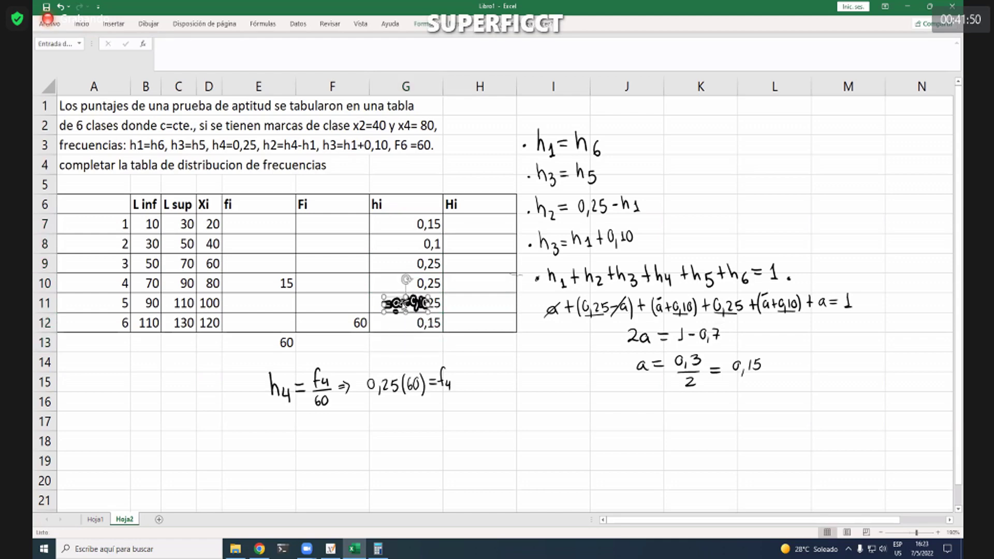
left_click(403, 303)
Step: Check the sum of the hi values and undo the numeric hi entries back to the expressions in a and b
left_click_drag(424, 224, 426, 323)
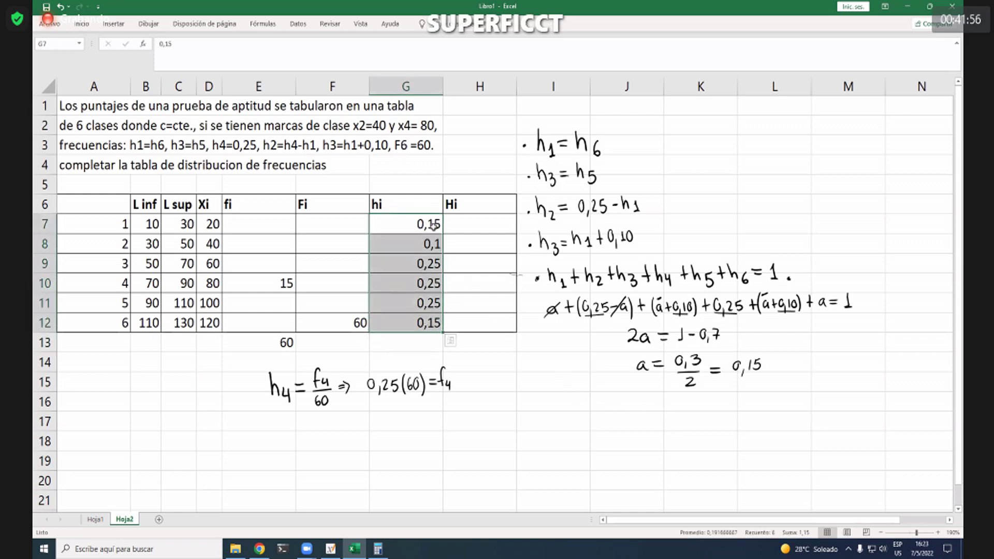
left_click(441, 330)
type("a")
key("ctrl+z")
key("ctrl+z")
key("ctrl+z")
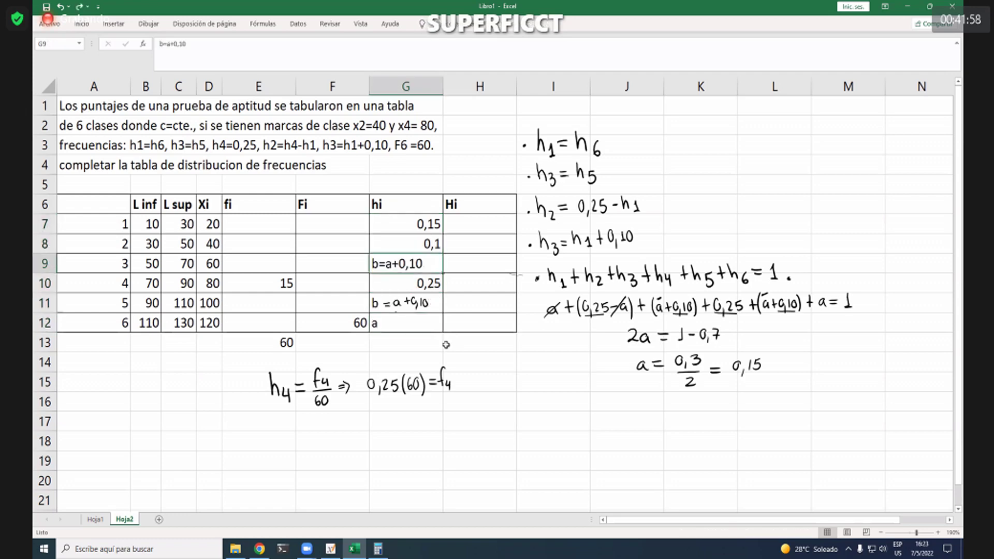
key("ctrl+z")
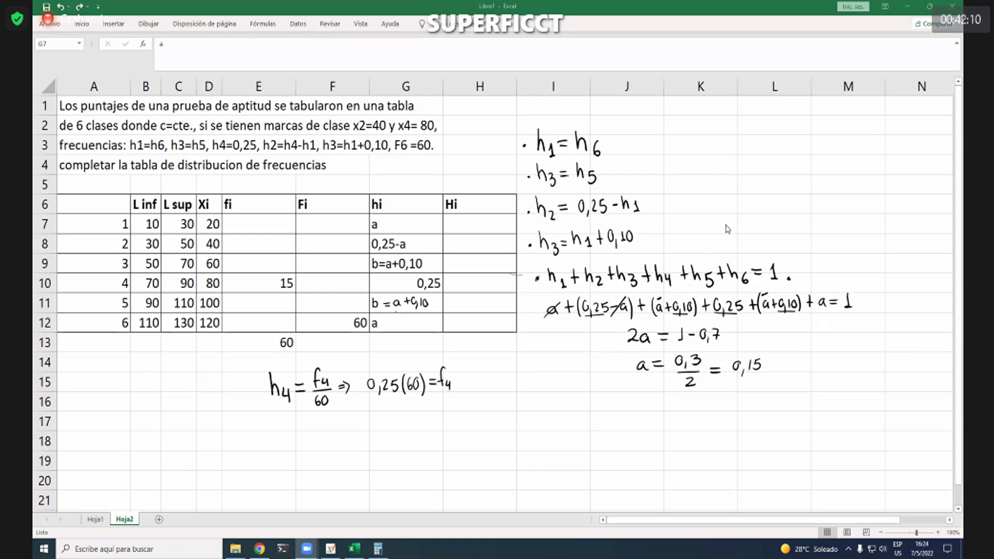
Step: Mark the last a in the handwritten sum and correct the solution to 3a = 1-0,7 and a = 0,3/3 = 0,10
key("alt+Tab")
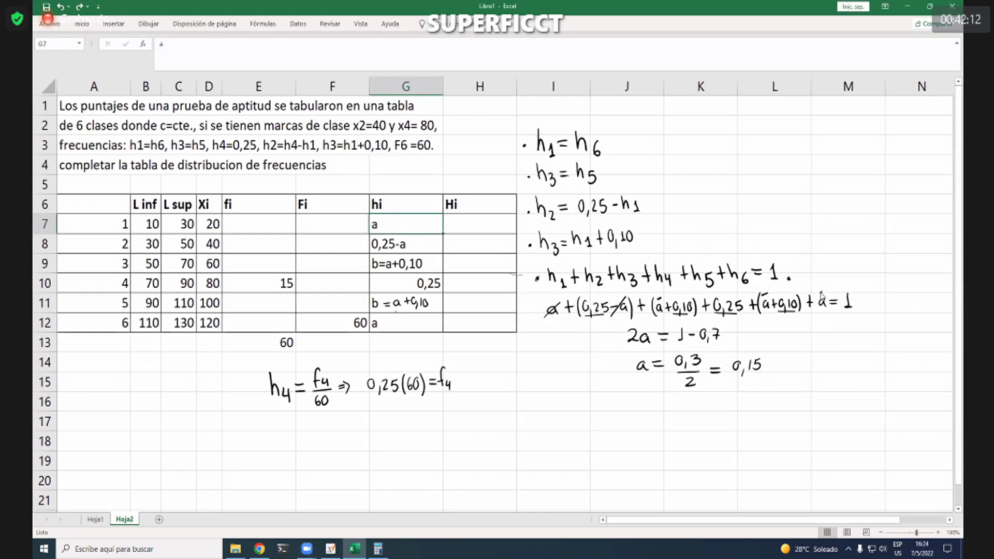
key("e")
key("p")
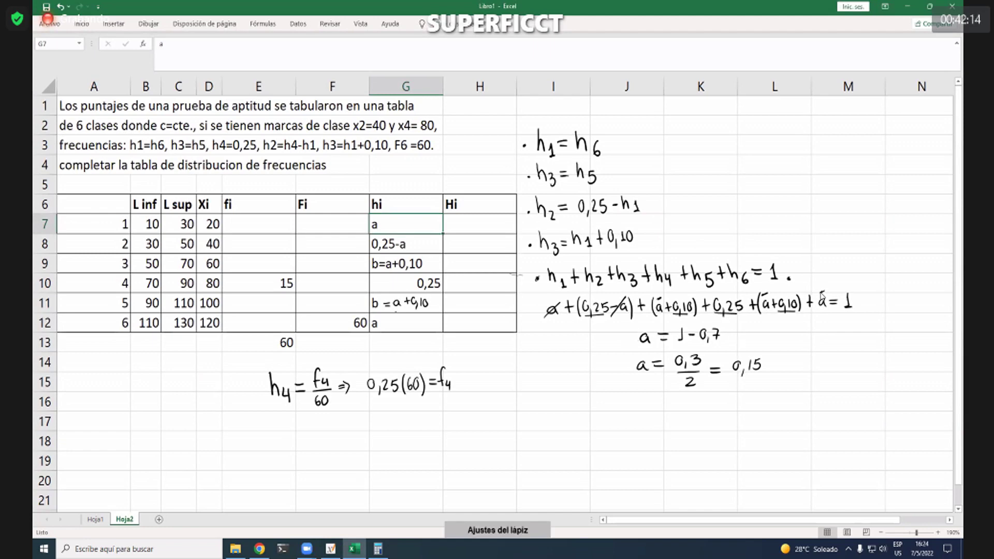
left_click_drag(627, 334, 628, 344)
key("e")
left_click_drag(686, 378, 696, 387)
key("p")
key("e")
mouse_move(748, 360)
left_mouse_down()
mouse_move(761, 370)
mouse_move(757, 360)
left_mouse_up()
key("p")
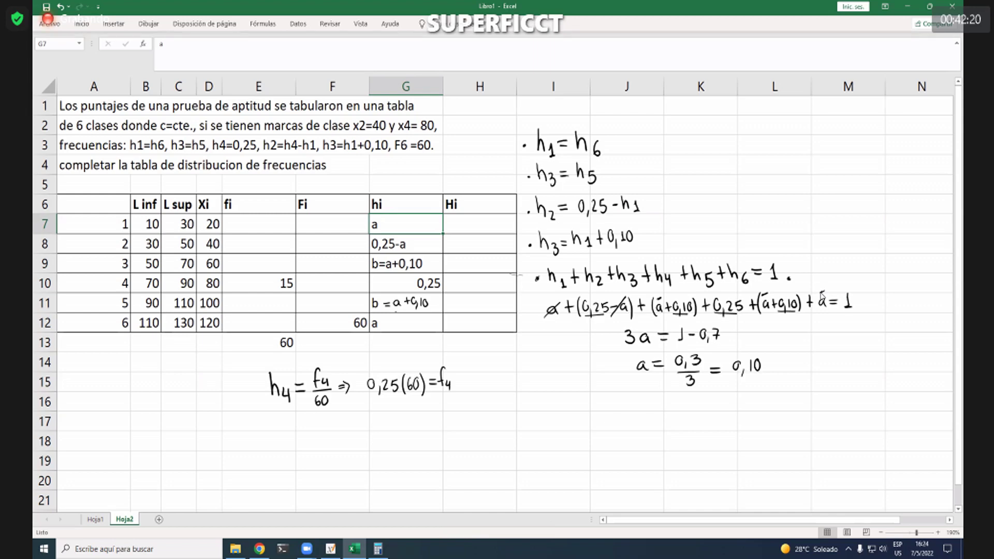
Step: Replace the hi expressions with 0,10 for class 1, 0,15 for class 2 and 0,2 for class 3
left_click(288, 57)
type("0,10")
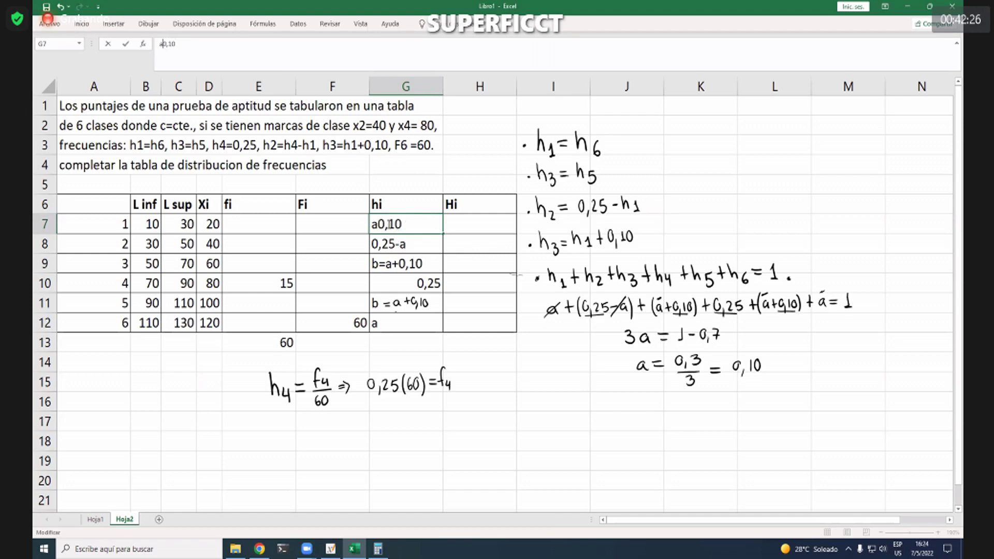
key("Home")
key("Delete")
key("Return")
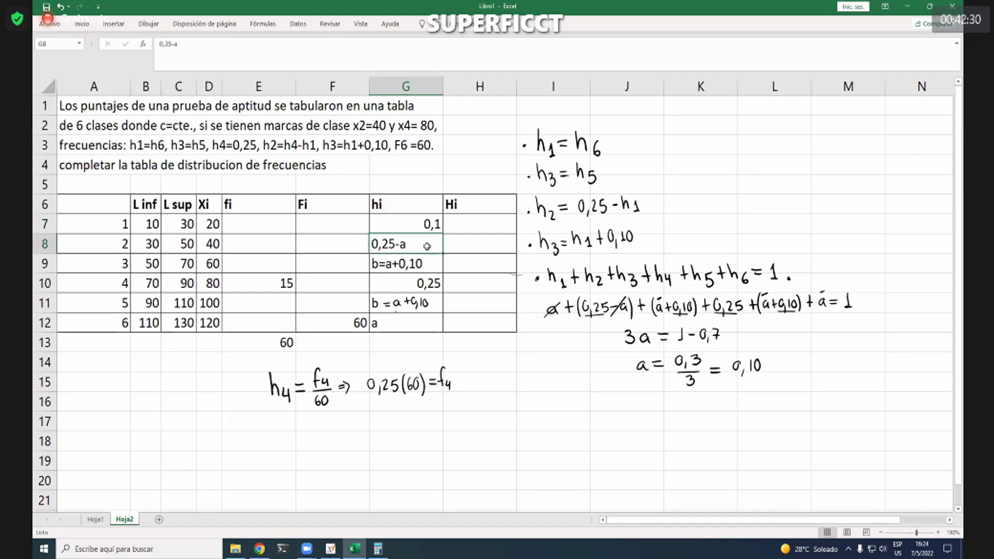
type("0,15")
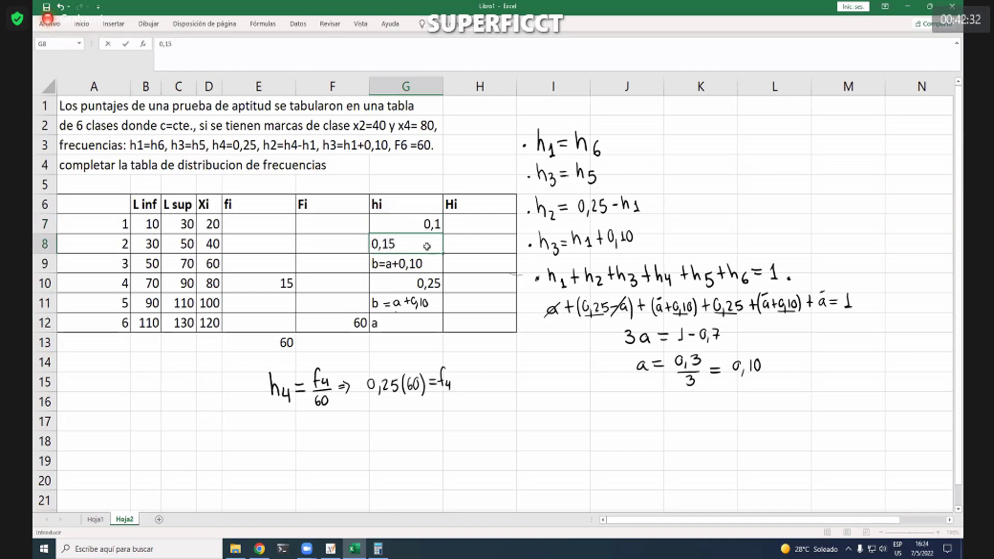
key("Return")
type("0,2")
key("Return")
Step: Delete the handwritten annotation over class 5's hi, and set hi to 0,2 for class 5 and 0,1 for class 6
left_click(427, 301)
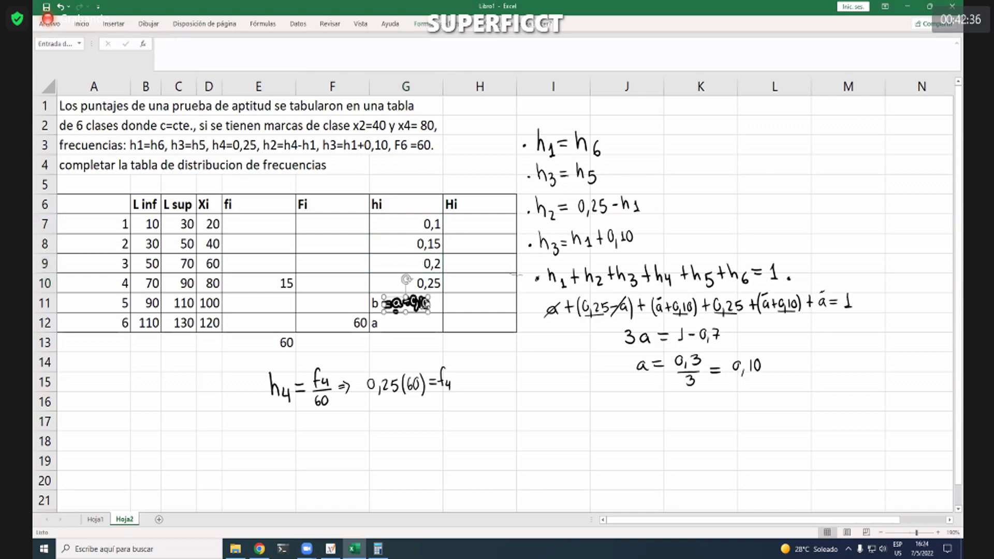
key("Delete")
left_click(424, 307)
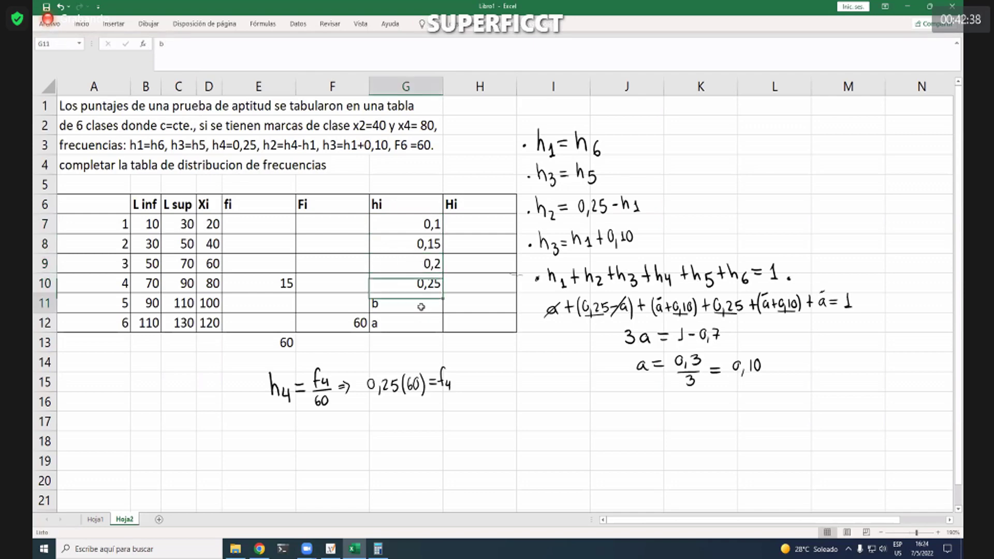
type("0,2")
key("Return")
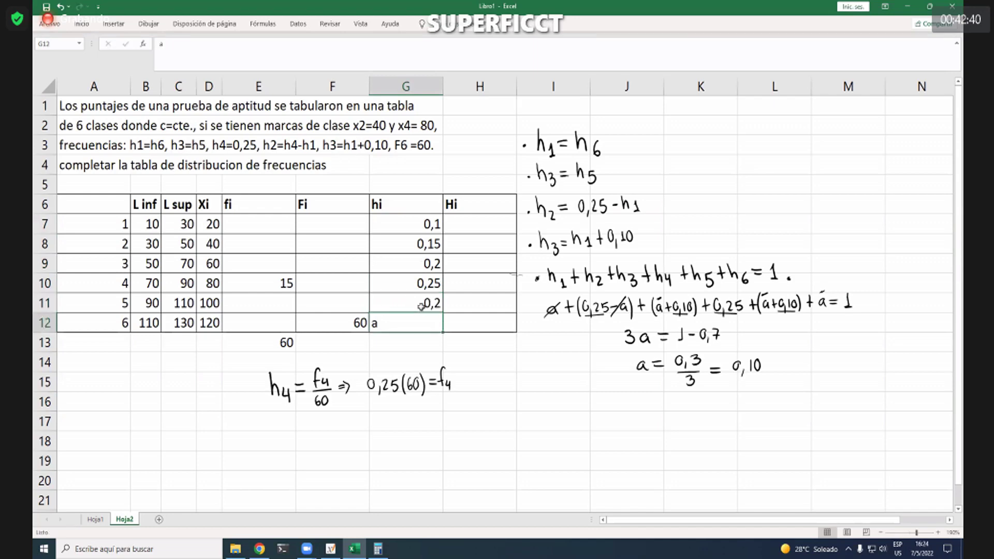
type("0,1")
key("Return")
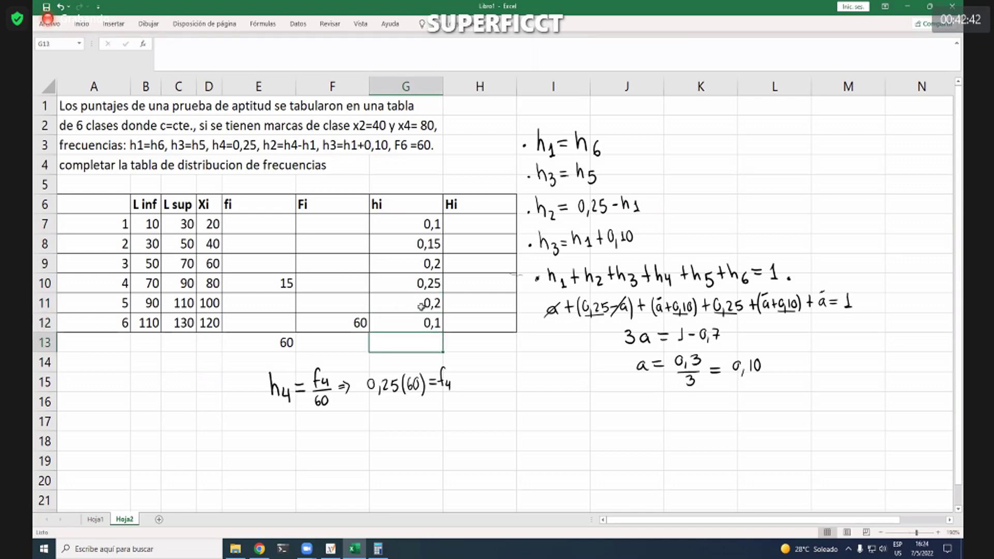
Step: Check the sum of the six hi values and enter the total 1 below the hi column
left_click_drag(416, 226, 416, 323)
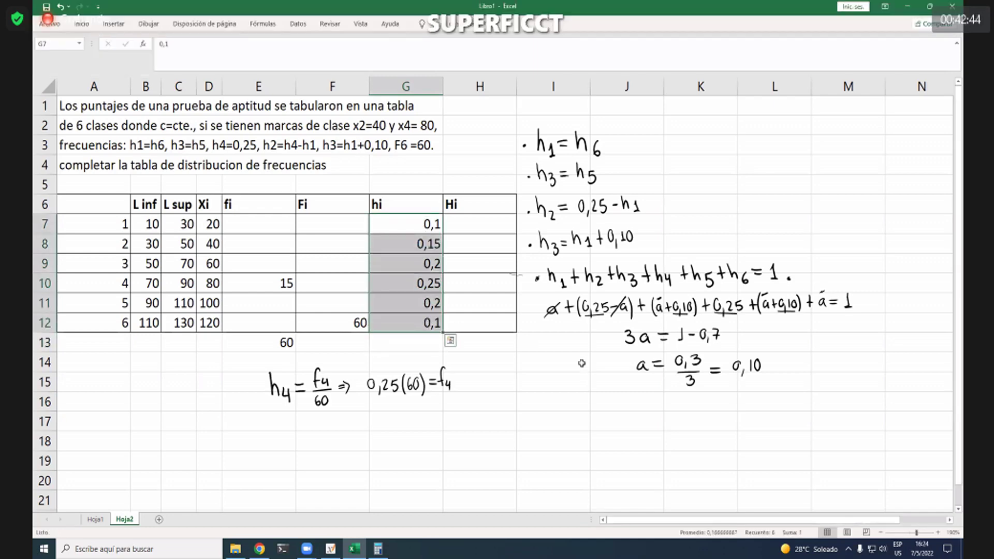
left_click(418, 348)
type("1")
key("Return")
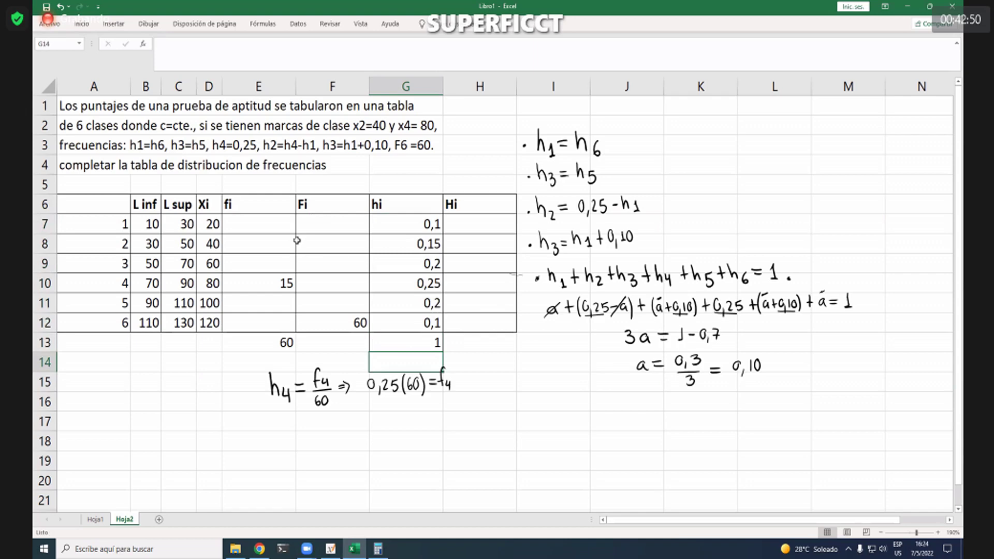
Step: Compute 0,1 × 60 in Calculator and enter 6 as fi for class 1 in the Excel table
left_click(280, 227)
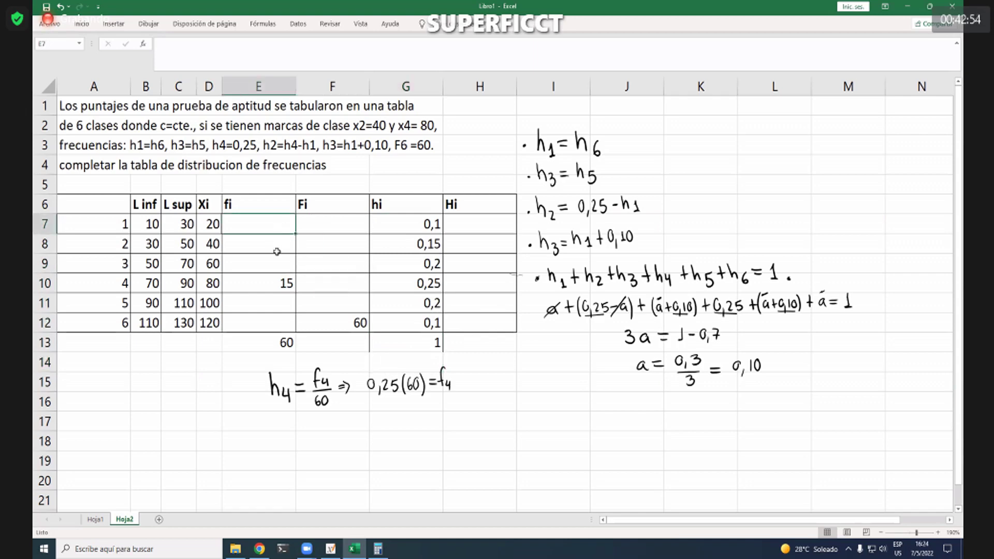
left_click(378, 549)
left_click_drag(704, 134, 707, 150)
type("0,1*3")
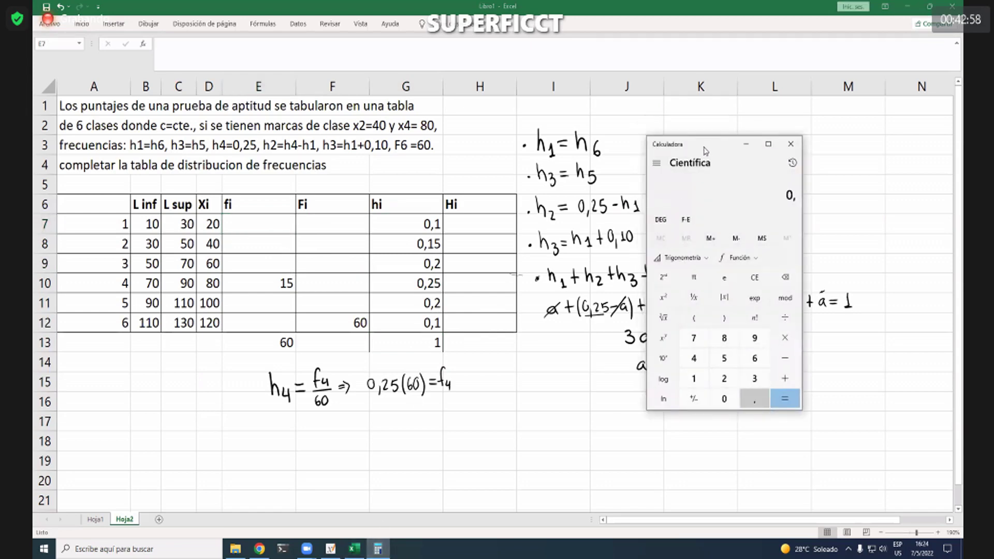
key("BackSpace")
type("60")
key("Return")
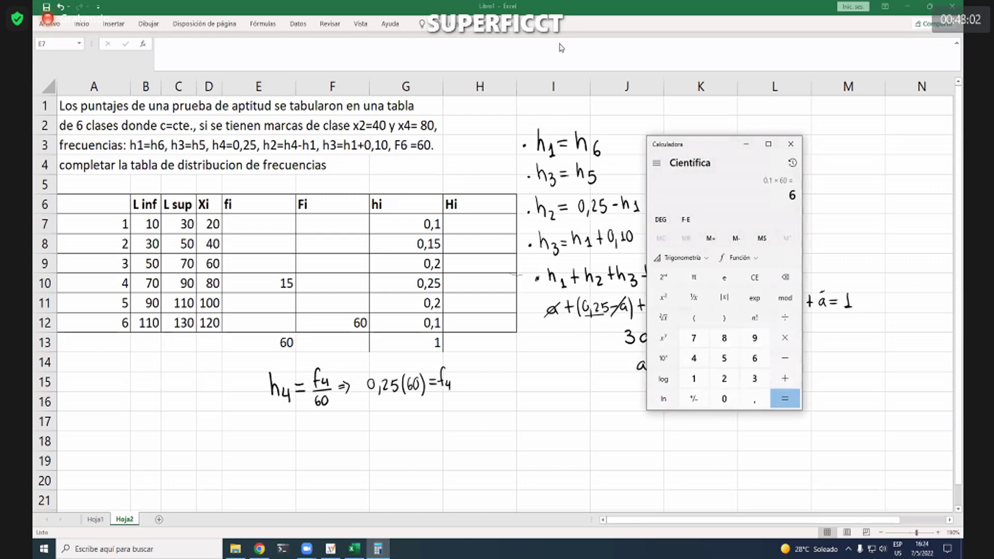
left_click(266, 217)
type("6")
key("Return")
Step: Compute 0,15 × 60 in Calculator and enter 9 as fi for class 2 in the Excel table
left_click(378, 549)
type("0,15*60")
key("Return")
left_click(276, 243)
type("9")
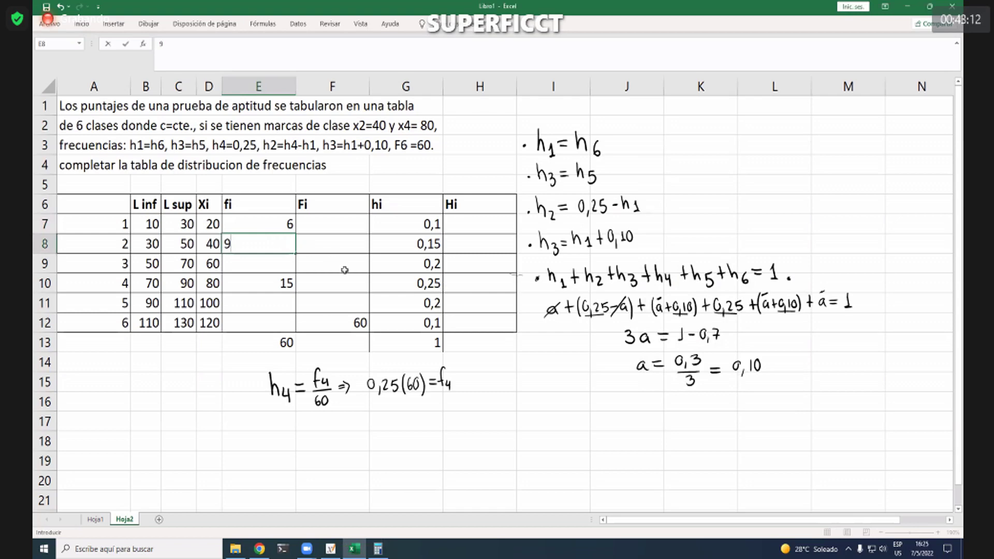
left_click(333, 263)
Step: Compute 0,2 × 60 in Calculator and enter 12 as fi for class 3 in the Excel table
left_click(277, 267)
left_click(378, 549)
type("0,2")
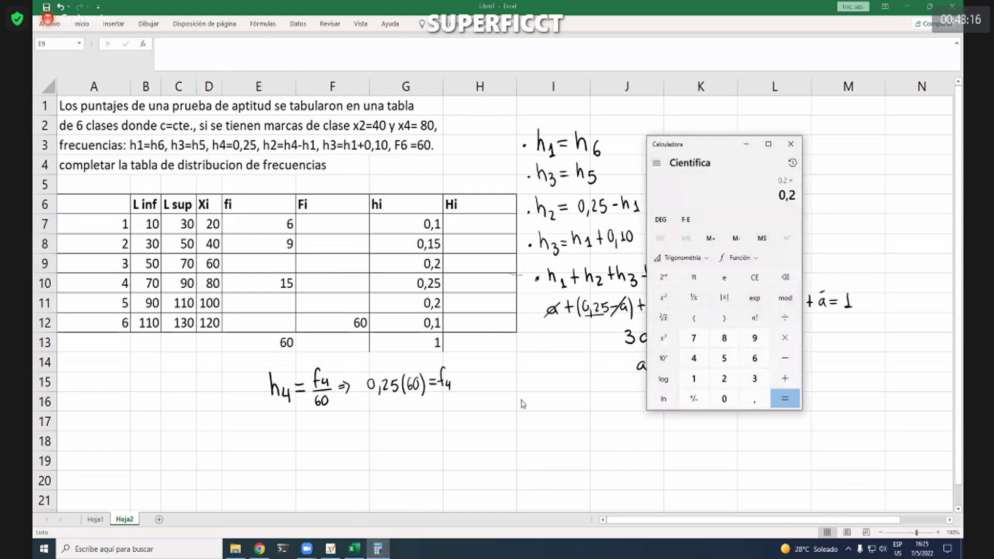
type("60")
key("Return")
left_click(286, 265)
type("12")
key("Return")
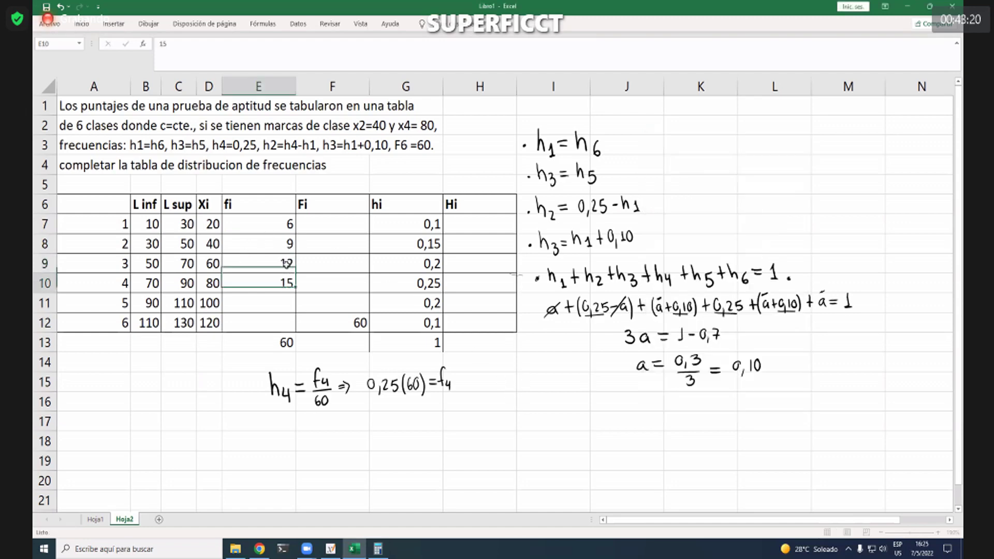
Step: Enter fi values of 12 for class 5 and 6 for class 6, and check the sum of the fi column
left_click(289, 305)
type("12")
key("Return")
key("Return")
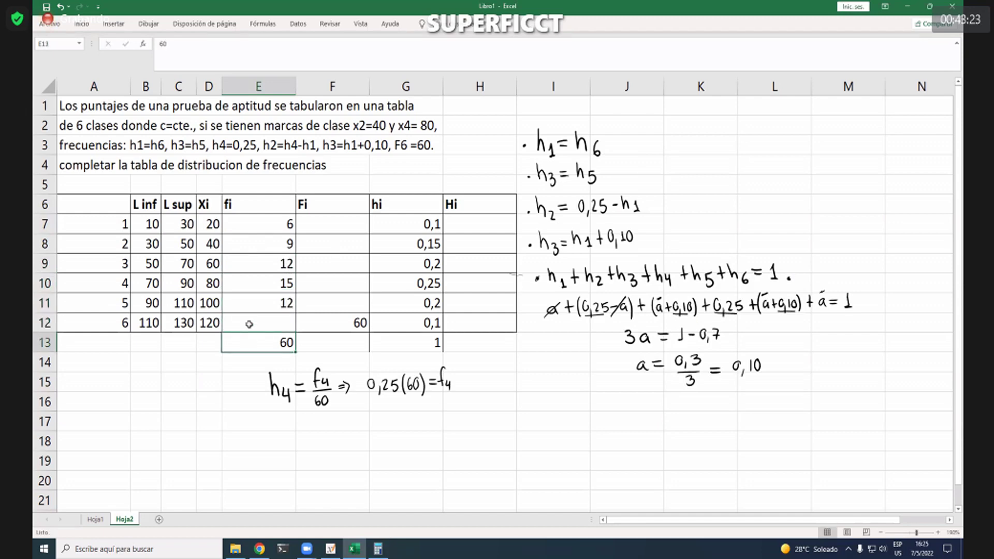
left_click(292, 325)
type("6")
key("Return")
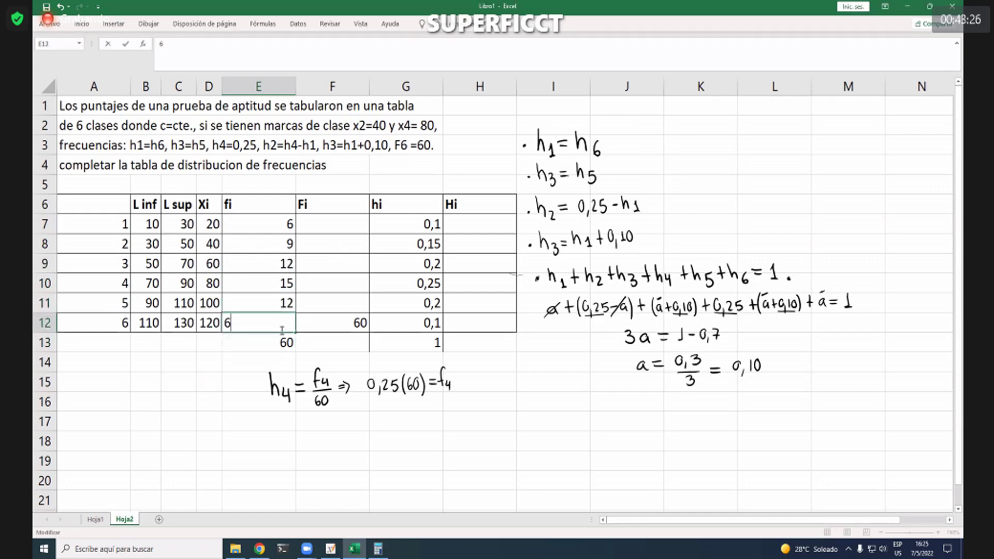
left_click_drag(286, 223, 282, 314)
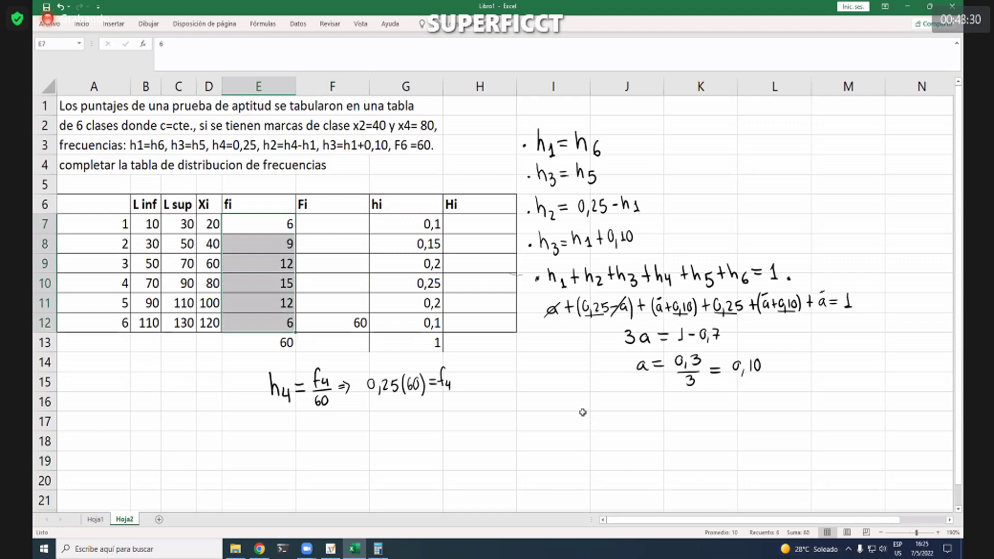
Step: Enter 0,1 as the cumulative relative frequency Hi for class 1
left_click(486, 232)
type("0,1")
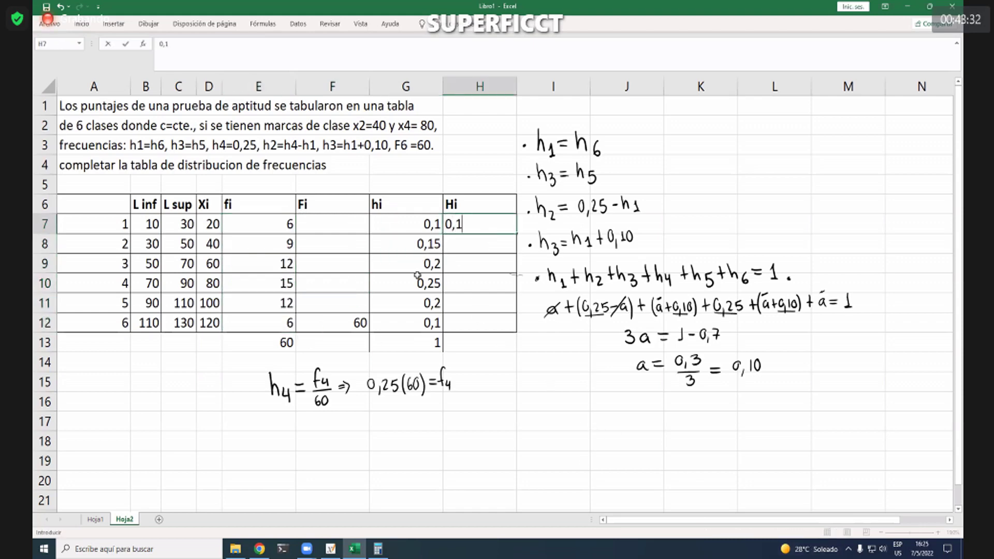
key("Return")
left_click(487, 223)
Step: Calculate Hi for class 2 with the formula =H7+G8, adding its hi to the previous Hi
left_click(485, 243)
type("=")
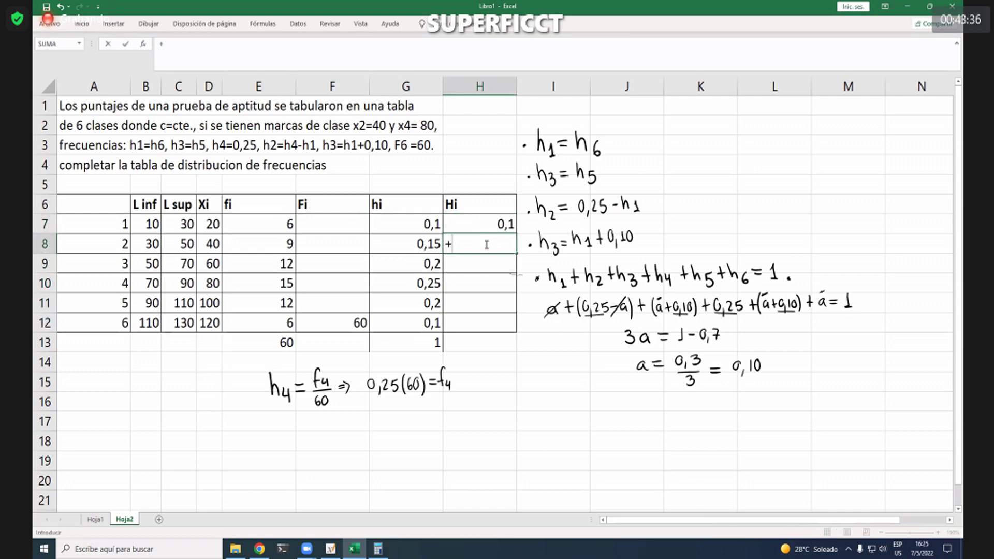
left_click(494, 225)
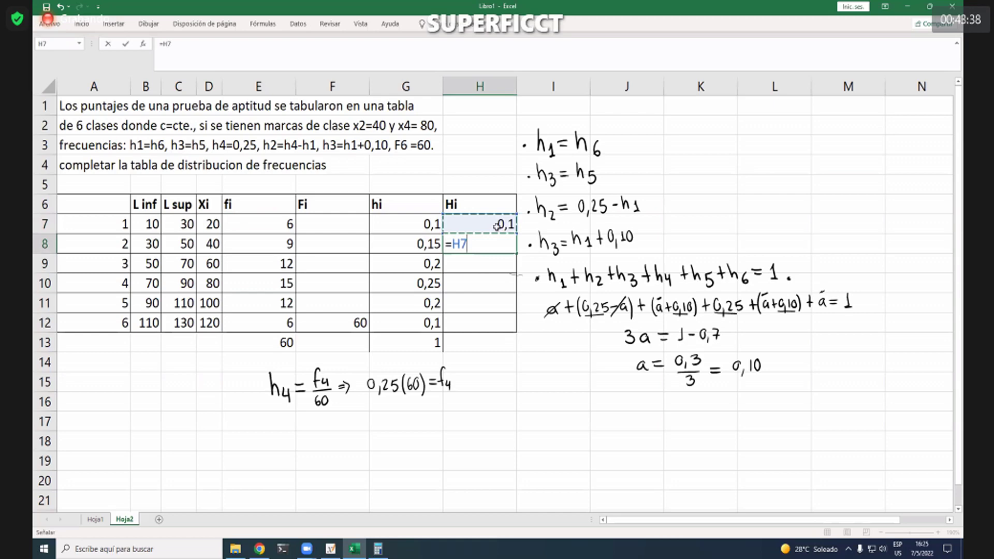
type("+")
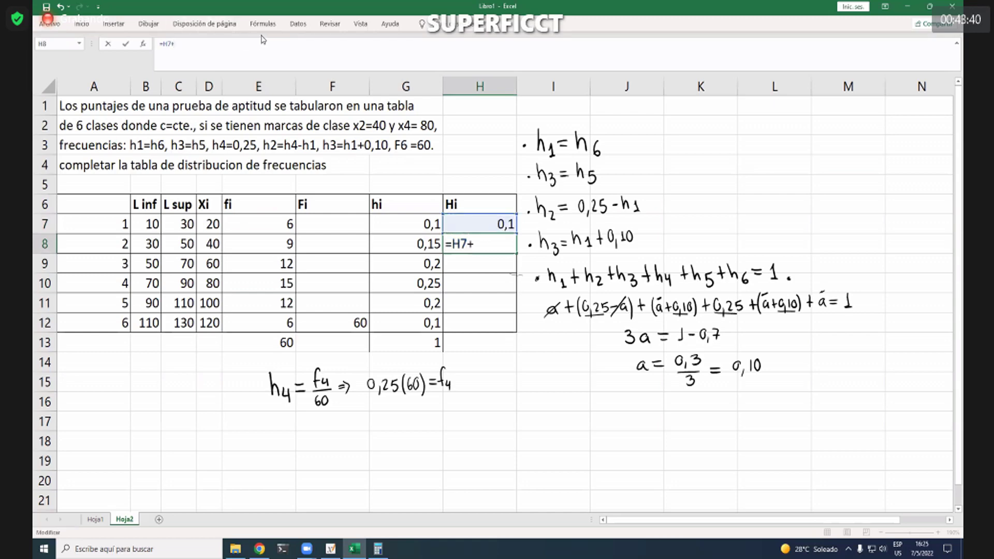
left_click(382, 238)
key("Return")
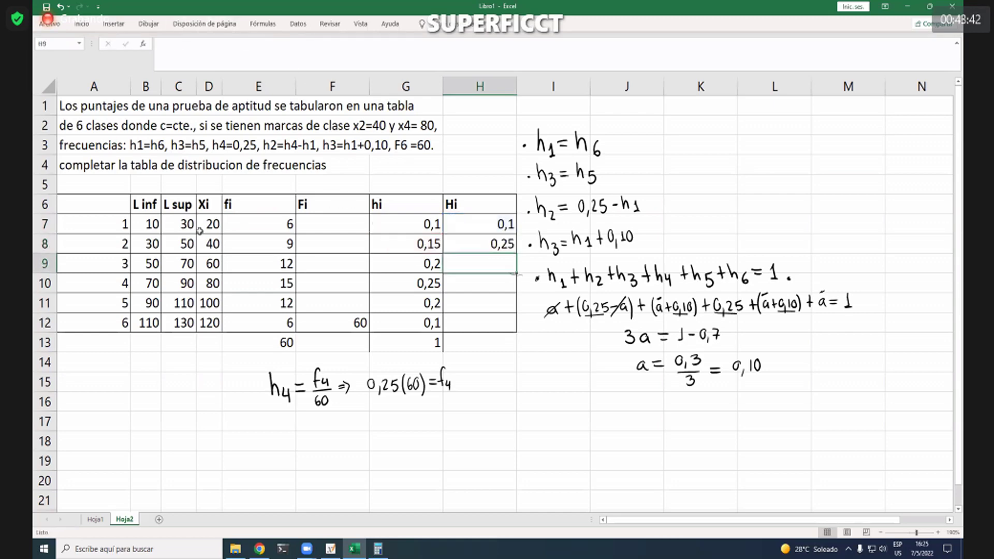
left_click(512, 248)
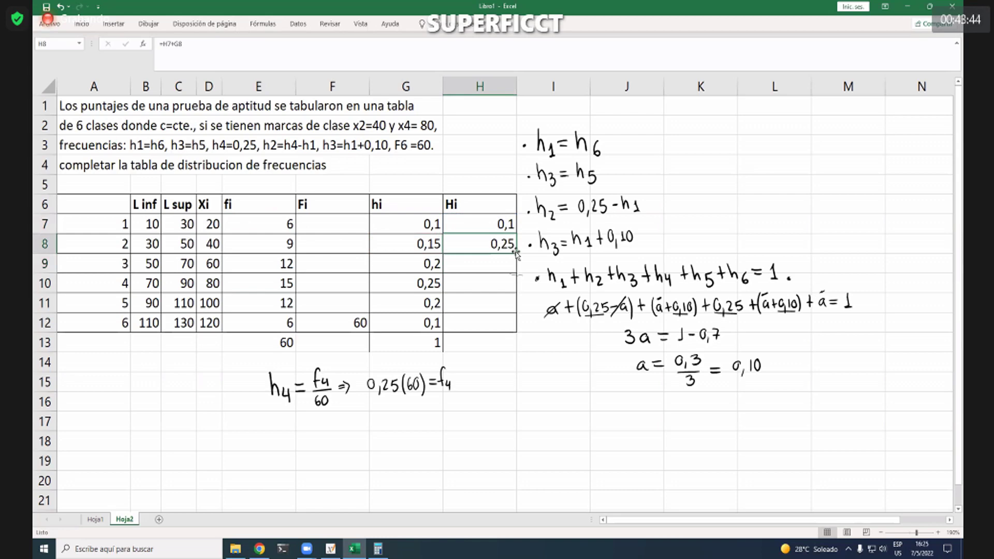
Step: Fill the cumulative Hi formula down through class 6 and enter 6 as Fi for class 1
left_click_drag(517, 254, 511, 326)
left_click(546, 381)
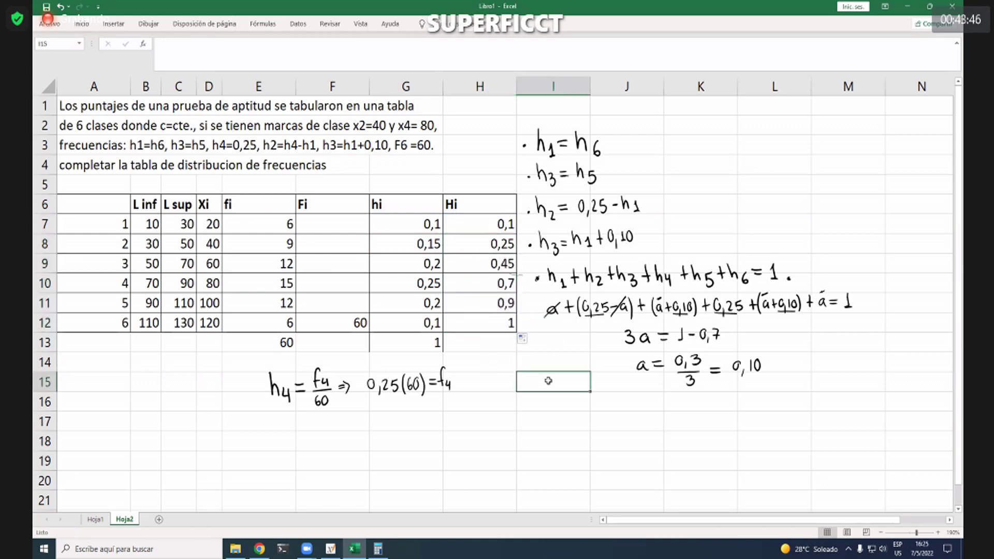
left_click(360, 218)
type("6")
key("Return")
left_click(340, 224)
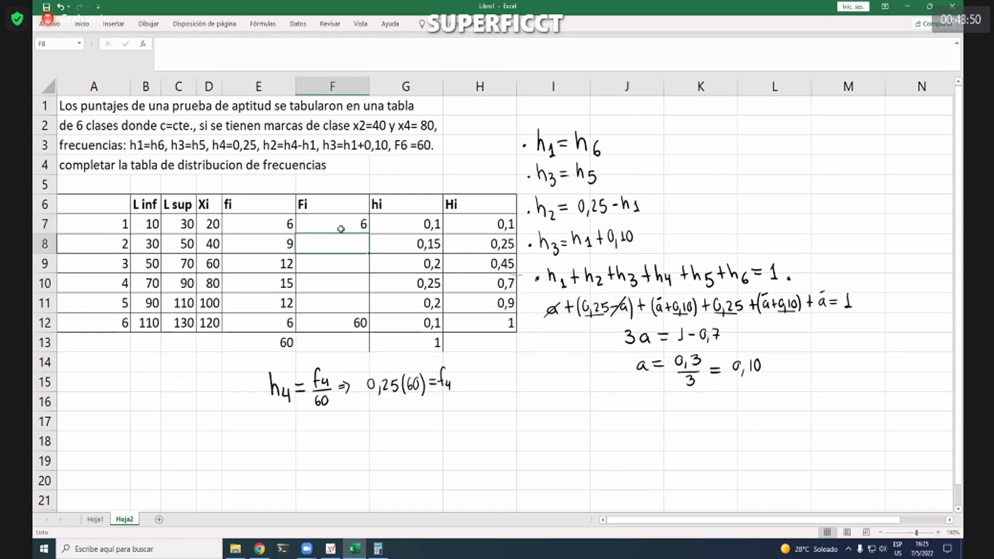
left_click(240, 55)
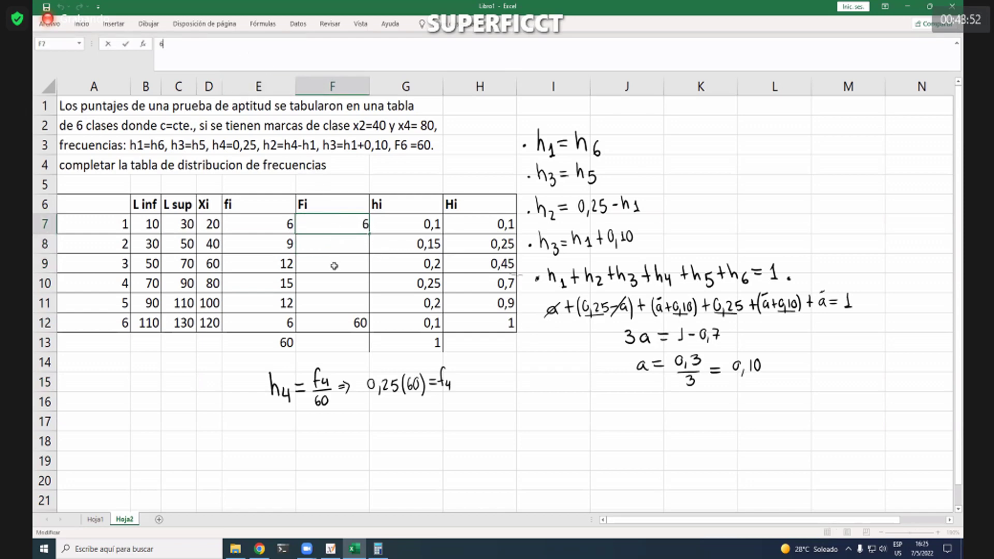
Step: Calculate Fi for class 2 with the formula =F7+E8, adding its fi to the previous Fi
left_click(323, 239)
type("=")
left_click(330, 225)
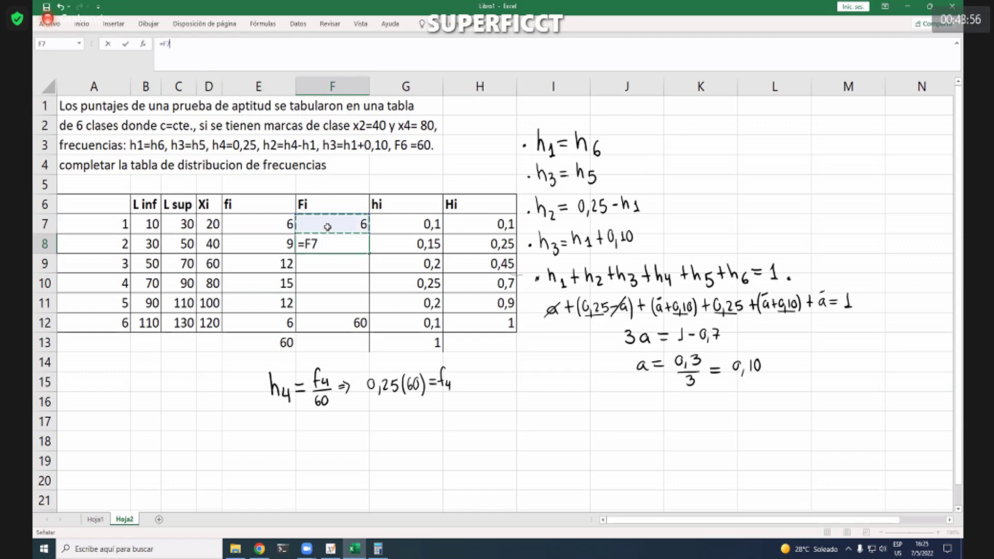
type(";")
left_click(283, 246)
left_click(170, 45)
key("BackSpace")
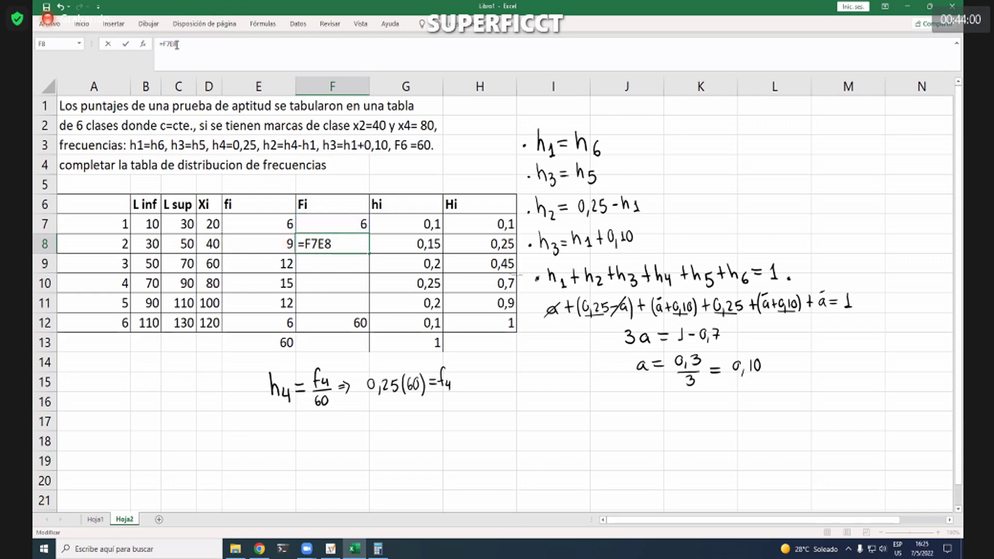
type("+")
key("Return")
Step: Fill the cumulative Fi formula from class 2 down through class 6
left_click(351, 251)
left_click_drag(369, 258, 365, 308)
left_click(507, 383)
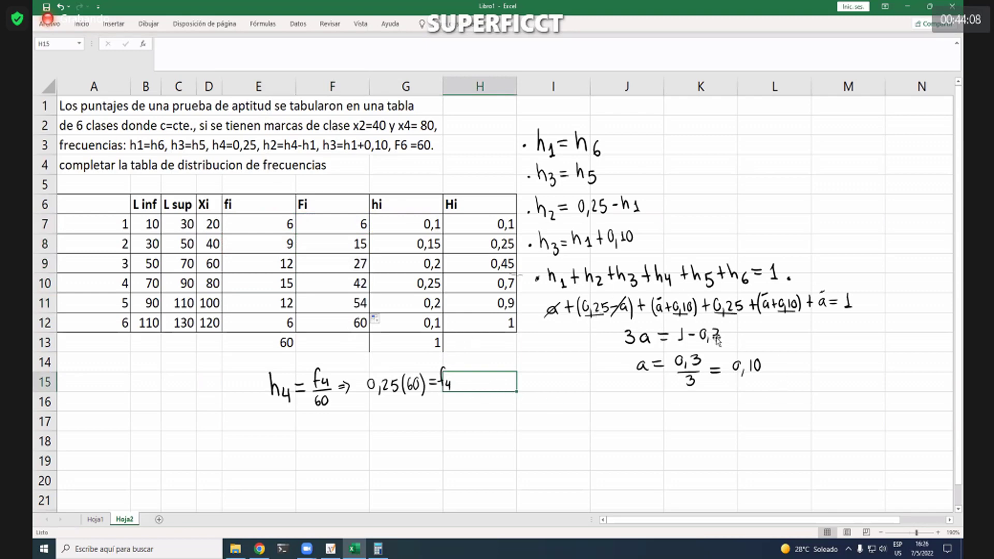
left_click(610, 420)
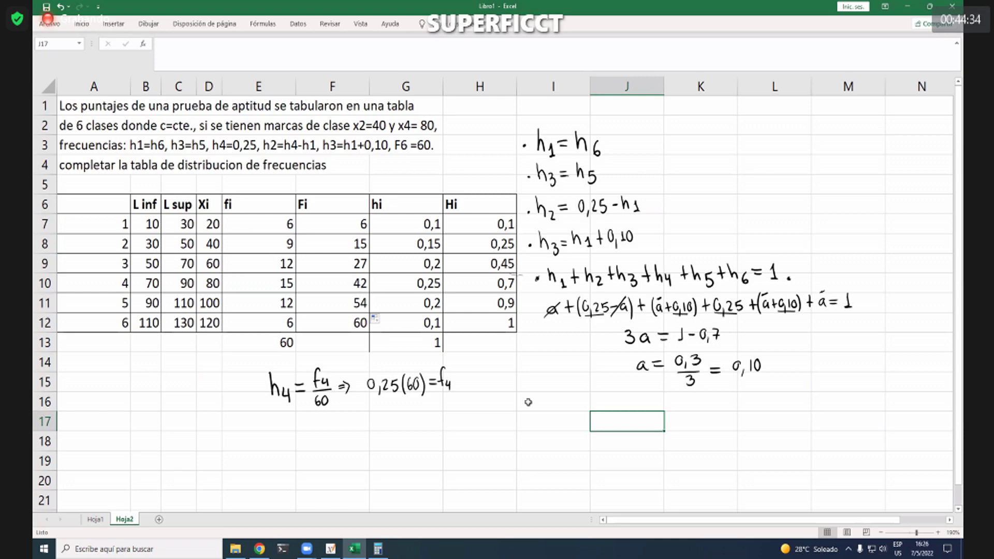
Step: Sketch a rising curve below the table with a baseline, a vertical mark labelled 30% and the area before it shaded
mouse_move(375, 462)
left_mouse_down()
mouse_move(443, 448)
mouse_move(559, 369)
left_mouse_up()
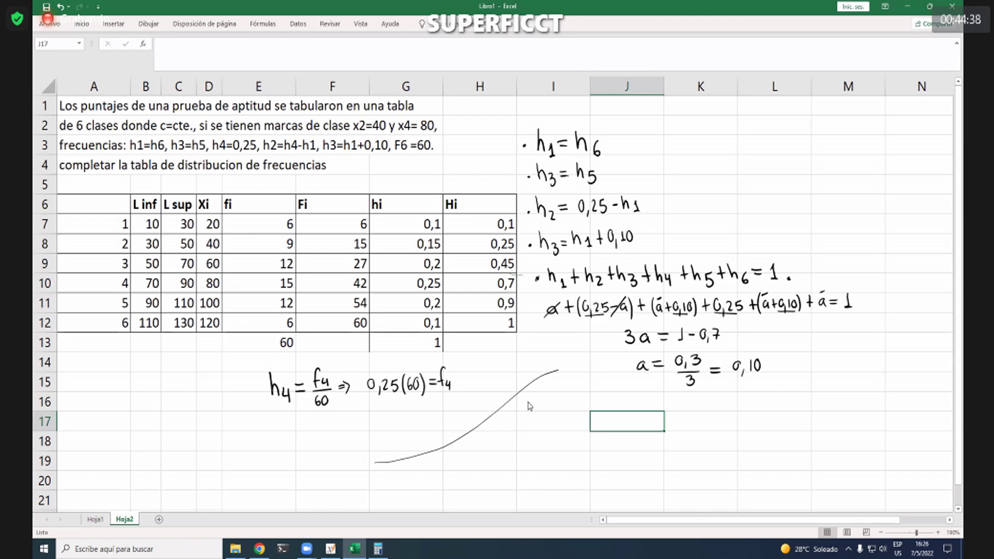
left_click_drag(443, 433, 443, 464)
left_click_drag(385, 473, 443, 468)
left_click_drag(436, 423, 451, 428)
left_click_drag(393, 468, 436, 451)
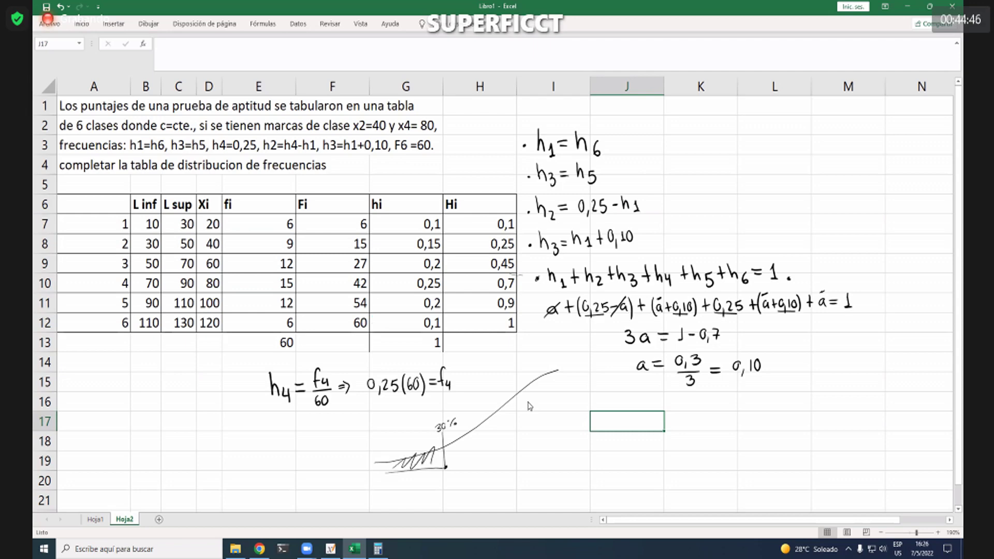
Step: Add a vertical mark labelled 70% on the curve, an x below it, and shade the area between both marks
mouse_move(514, 388)
left_mouse_down()
mouse_move(513, 405)
mouse_move(511, 385)
mouse_move(532, 368)
left_mouse_up()
left_click_drag(532, 377, 516, 455)
left_click_drag(448, 455, 514, 454)
left_click_drag(452, 468, 470, 464)
left_click_drag(475, 468, 520, 464)
left_click_drag(520, 457, 503, 455)
left_click_drag(446, 467, 480, 428)
mouse_move(468, 443)
left_mouse_down()
mouse_move(511, 414)
mouse_move(514, 448)
left_mouse_up()
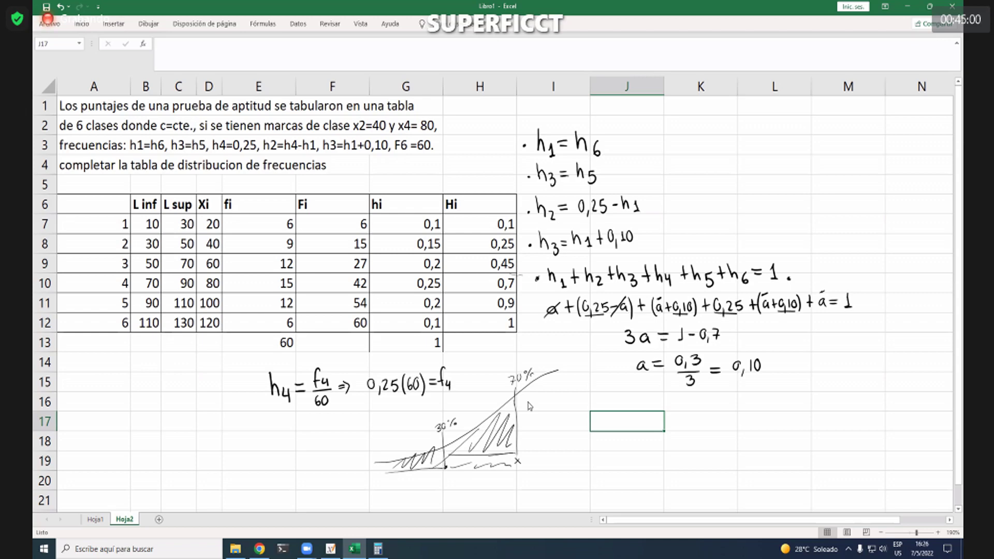
Step: Erase the sketched curve with its percentage marks and shading
key("e")
mouse_move(534, 376)
left_mouse_down()
mouse_move(516, 424)
mouse_move(409, 459)
left_mouse_up()
left_click_drag(515, 458, 445, 467)
left_click_drag(526, 372, 511, 383)
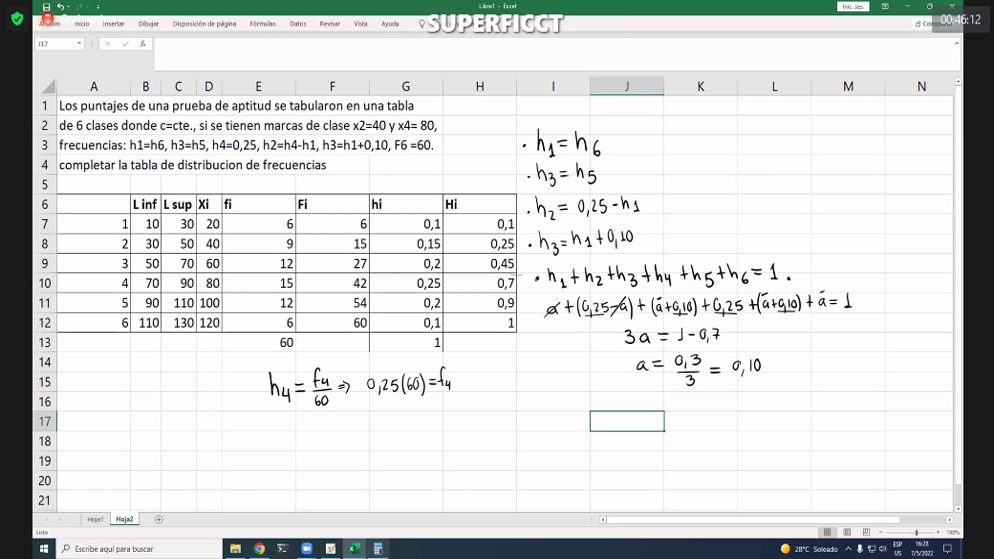
Step: Close Calculator and switch to Xournal++, showing the aptitude test problem statement on page 3
key("alt+Tab")
left_click(797, 139)
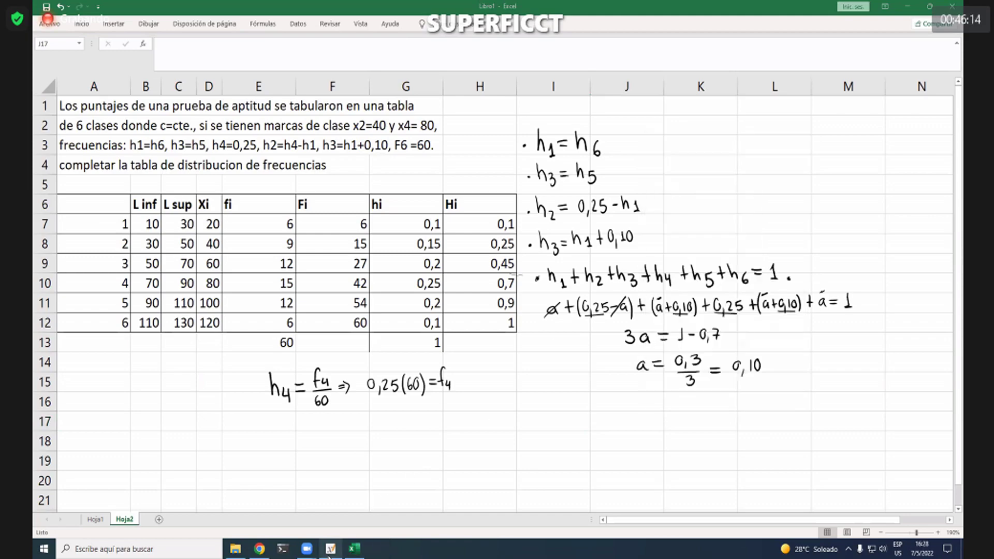
key("alt+Tab")
scroll(544, 223, "up", 5)
scroll(544, 223, "down", 5)
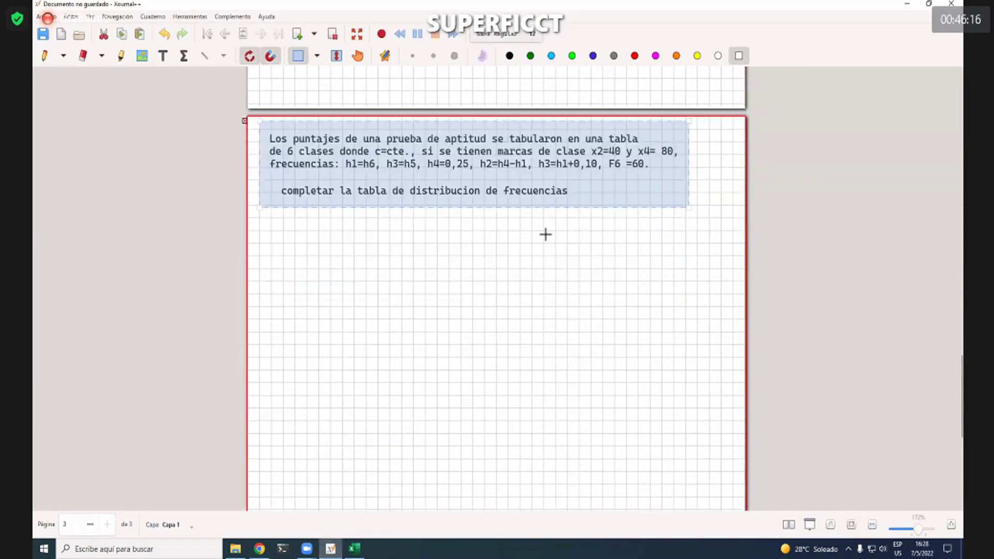
scroll(550, 251, "up", 3)
scroll(550, 251, "down", 2)
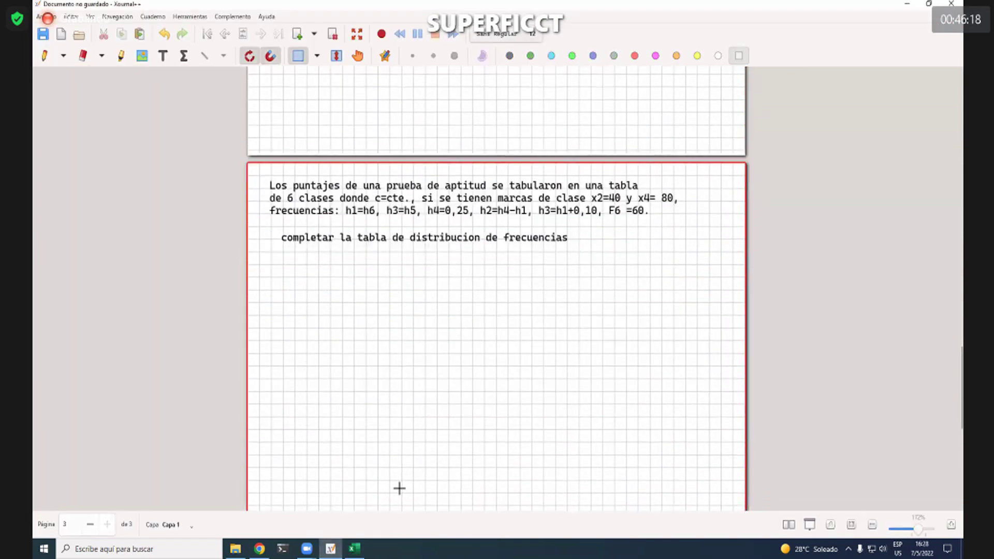
Step: Copy the completed frequency table A6:H12 in Excel and return to Xournal++
left_click(355, 549)
left_click_drag(100, 206, 471, 329)
key("ctrl+c")
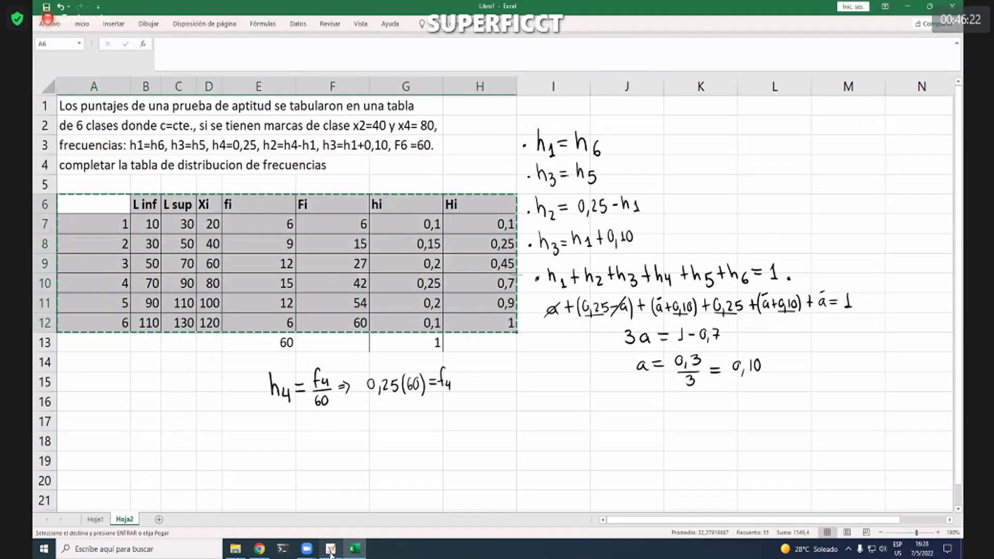
left_click(330, 549)
Step: Try to paste the copied table below the problem statement on page 3
key("ctrl+v")
left_click_drag(520, 349, 464, 330)
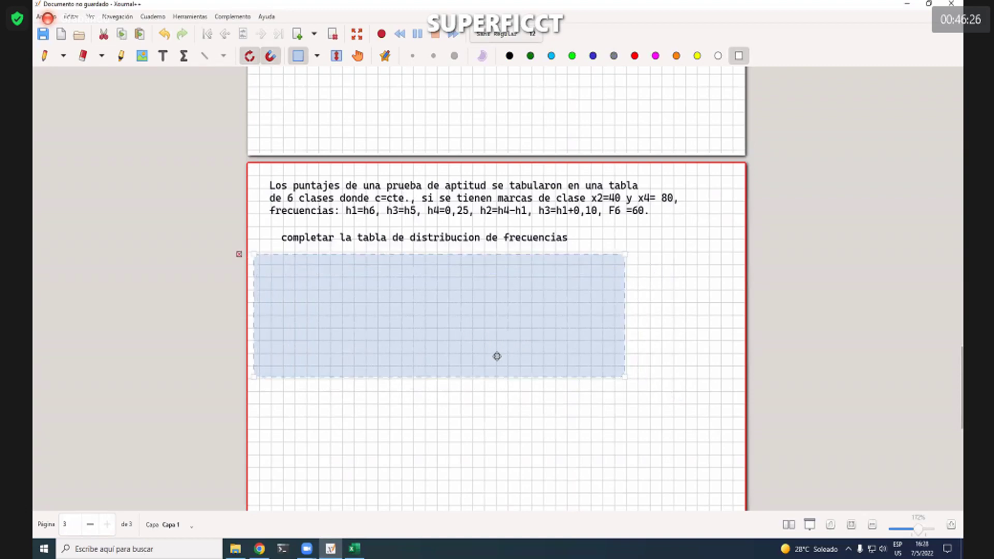
key("ctrl+z")
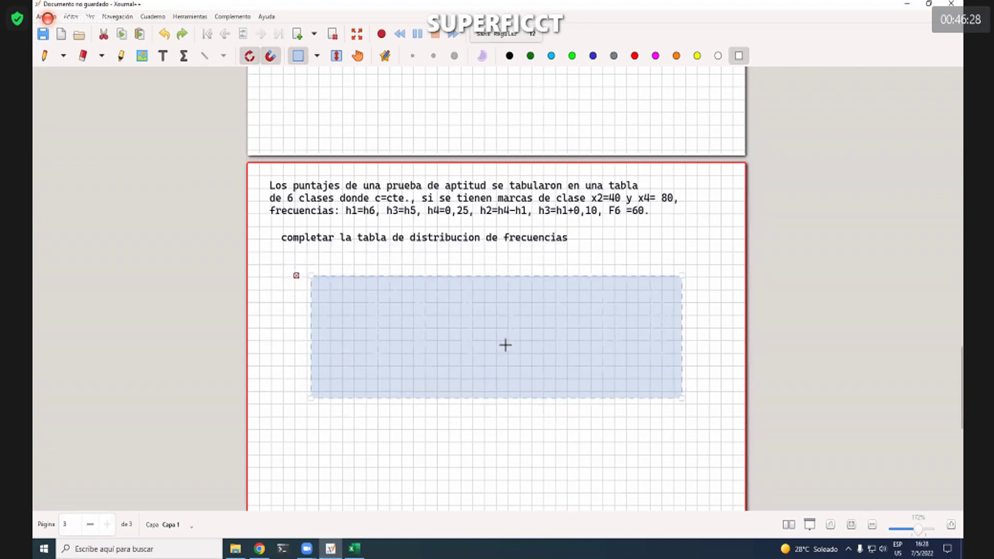
key("ctrl+z")
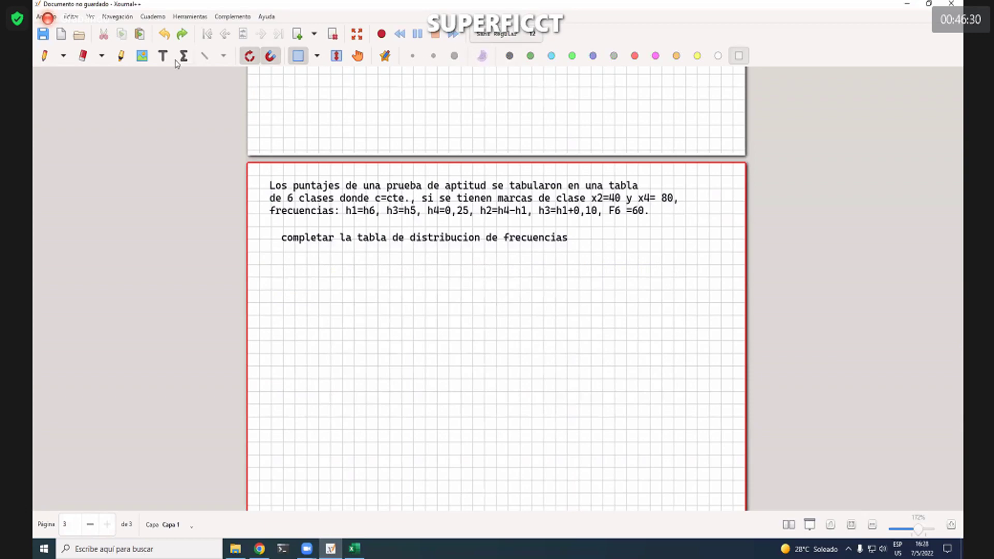
Step: Set the pen colour to black, paste the copied table and place it directly below the problem statement
left_click(45, 58)
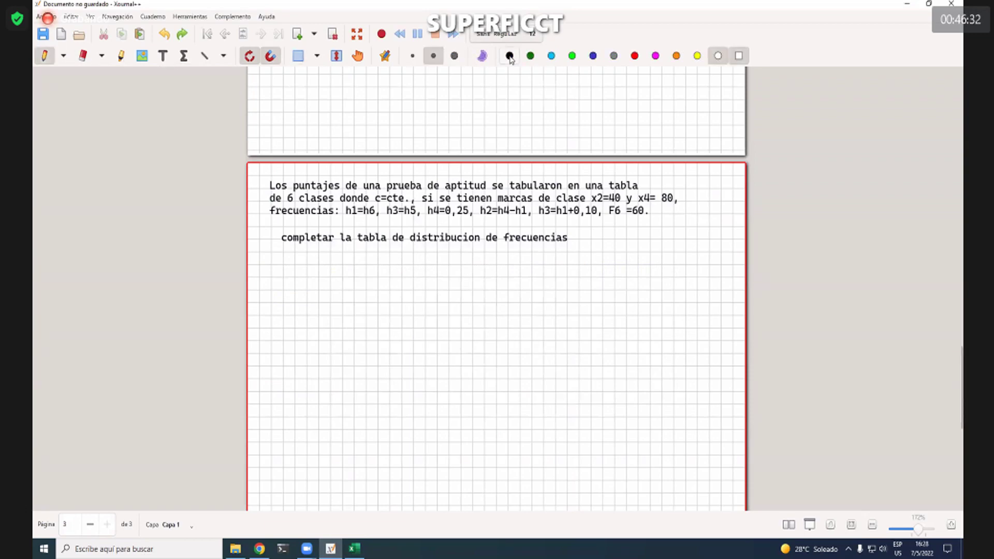
left_click(509, 56)
key("ctrl+v")
left_click_drag(502, 363, 455, 327)
left_click(500, 409)
Step: Look back at the first page's frequency polygon and return to the pasted table on page 3
scroll(595, 311, "up", 15)
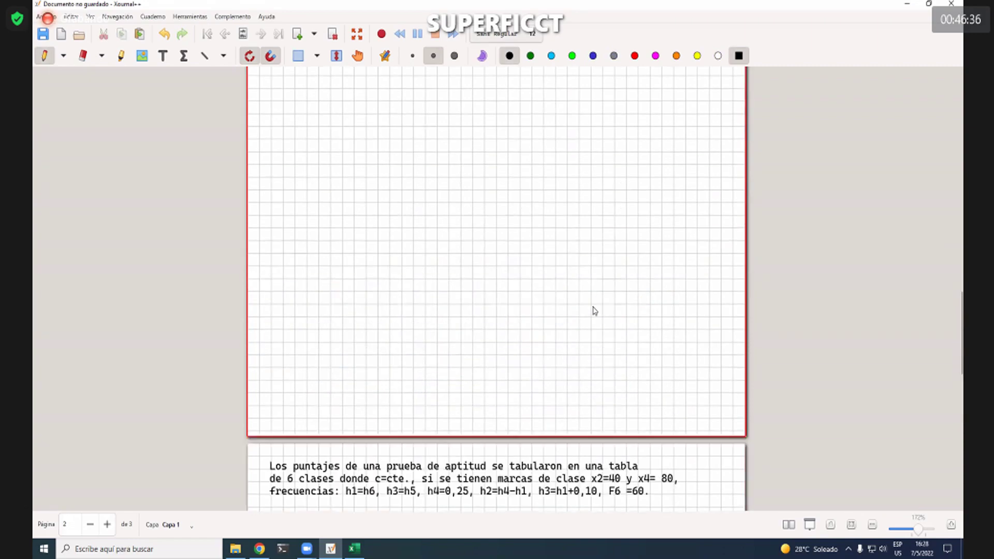
scroll(600, 310, "up", 10)
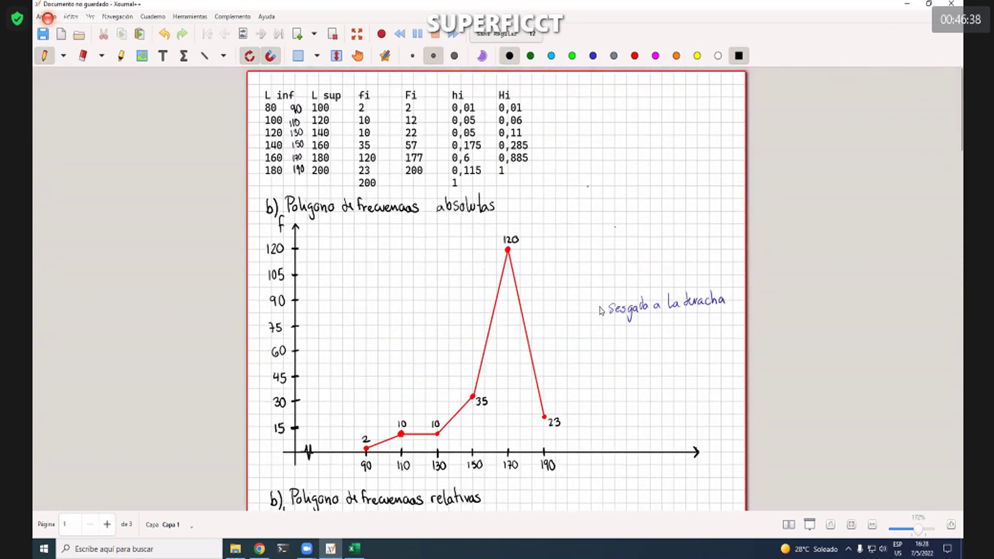
scroll(600, 311, "down", 3)
scroll(601, 311, "down", 20)
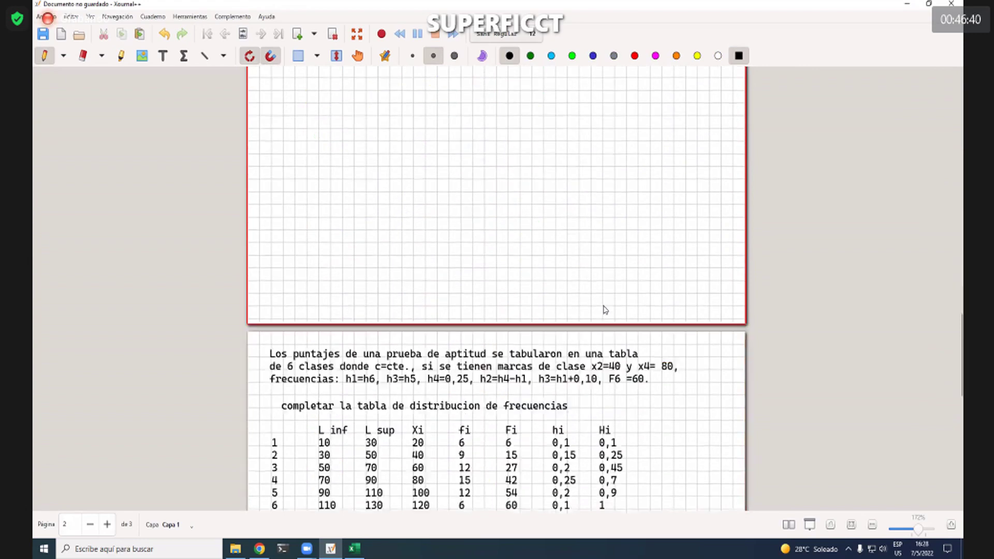
scroll(603, 309, "down", 6)
scroll(679, 295, "up", 3)
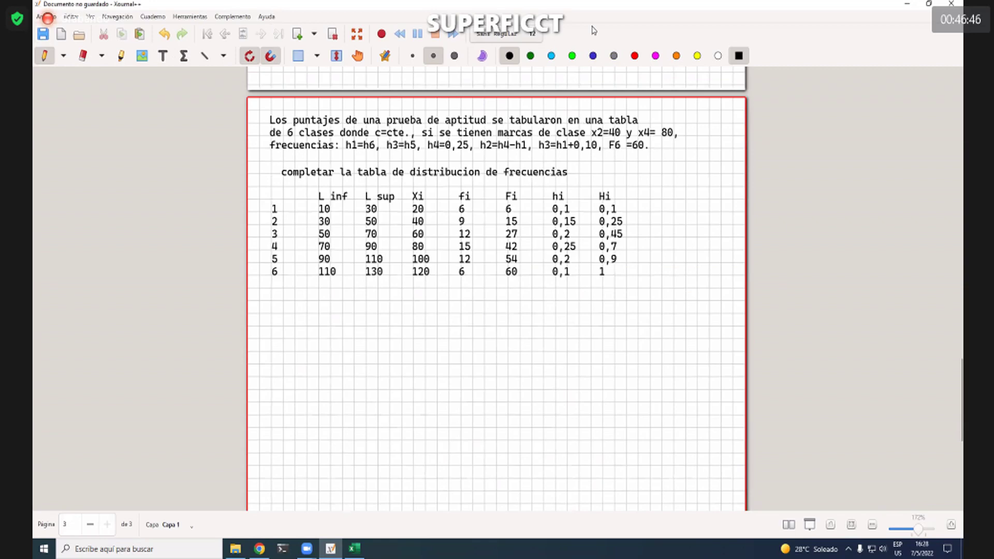
left_click(594, 31)
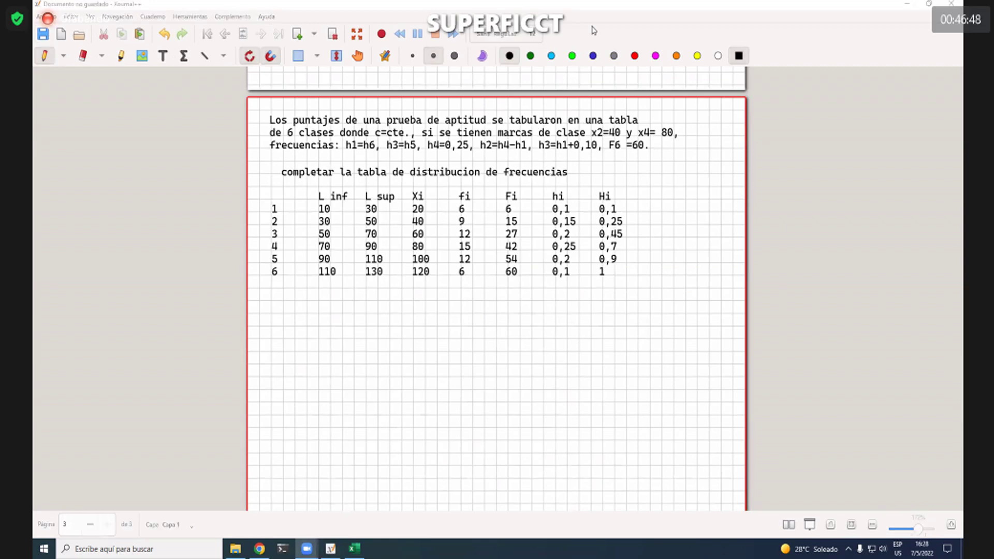